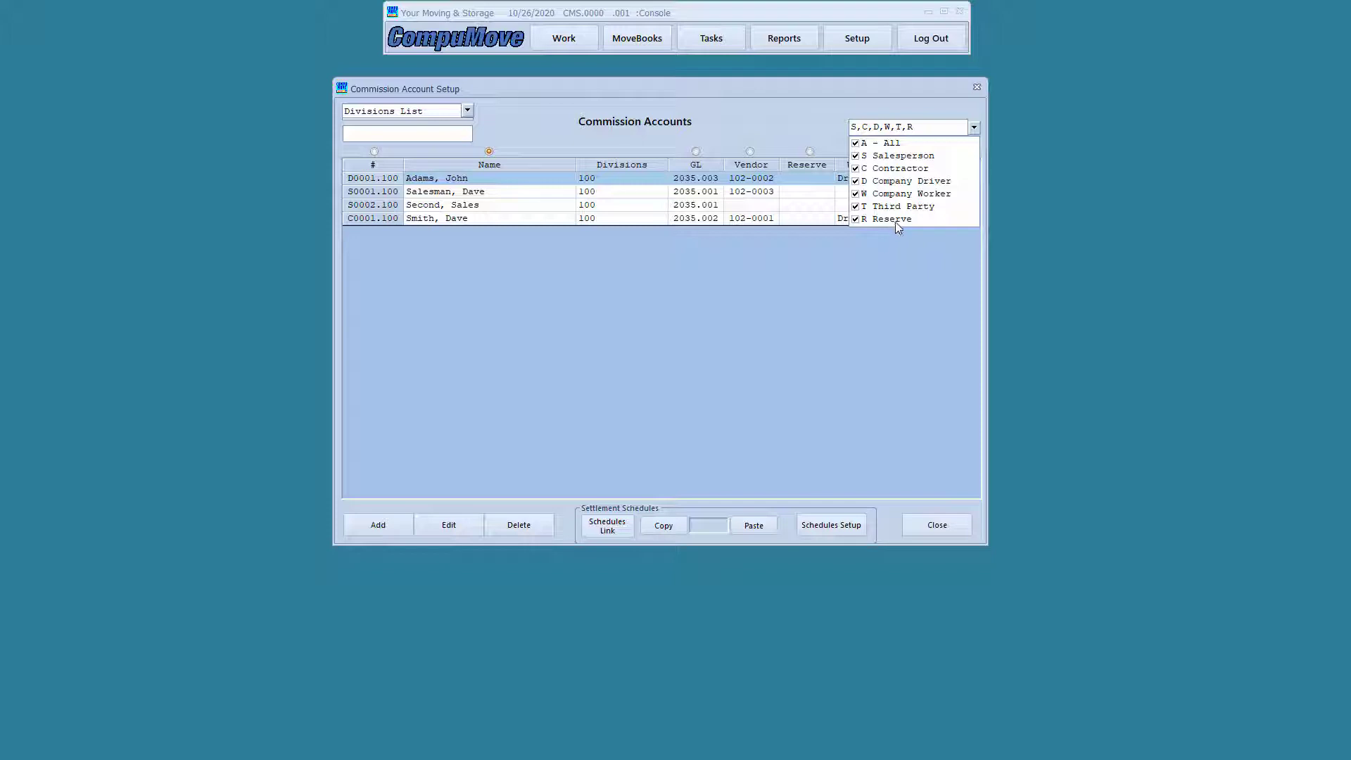
Close the account-type filter to show the full list, then begin a new commission account
{"action": "left_click", "coordinate": [975, 131]}
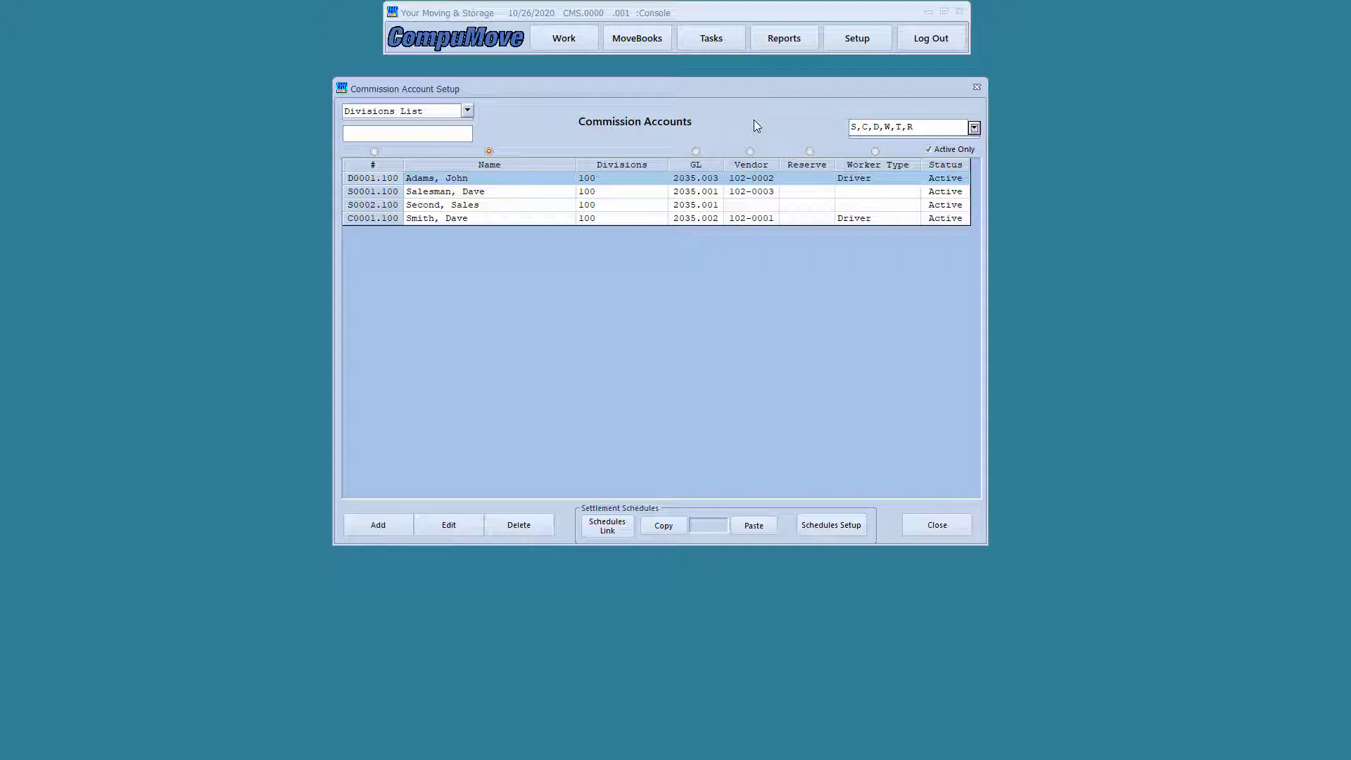
{"action": "left_click", "coordinate": [390, 525]}
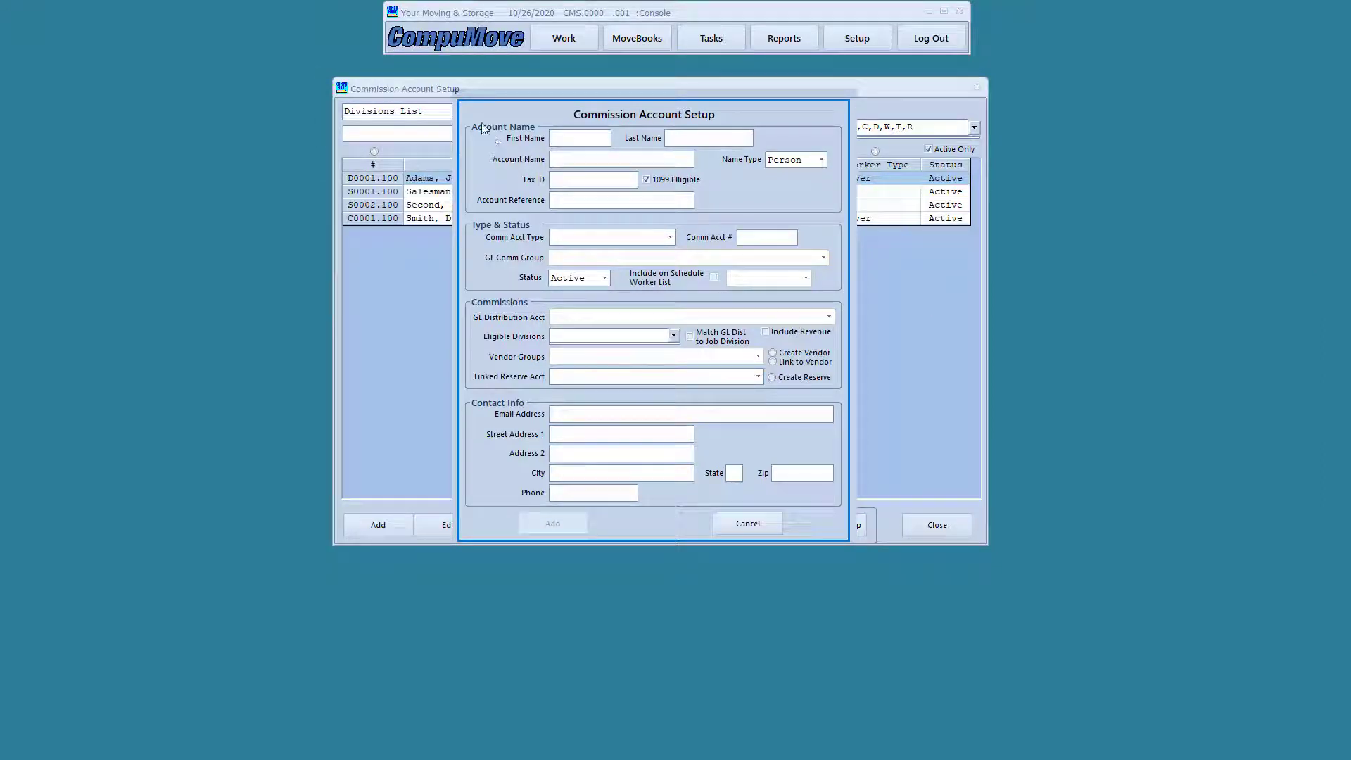
Enter the salesperson's first and last name in the new commission account form
{"action": "mouse_move", "coordinate": [463, 218]}
{"action": "left_mouse_down"}
{"action": "mouse_move", "coordinate": [570, 250]}
{"action": "mouse_move", "coordinate": [682, 250]}
{"action": "left_mouse_up"}
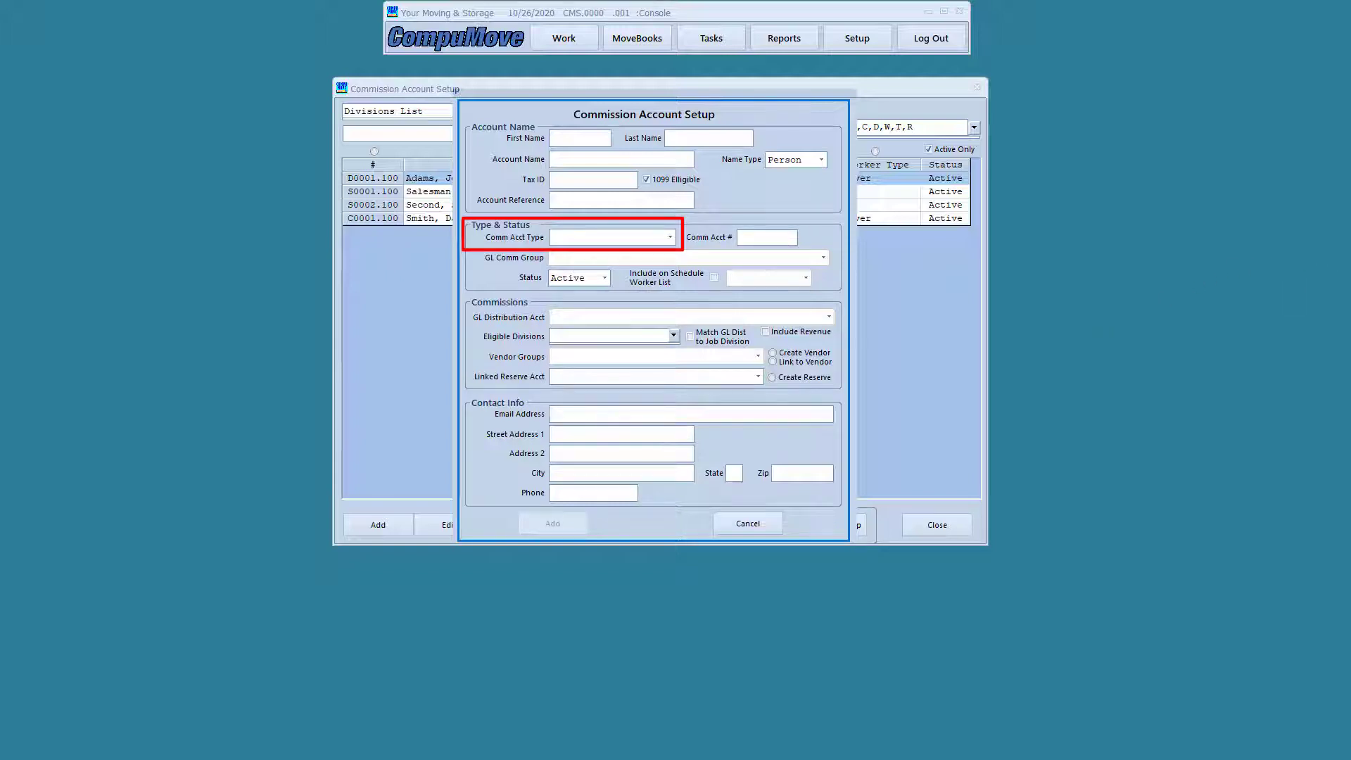
{"action": "key", "text": "Escape"}
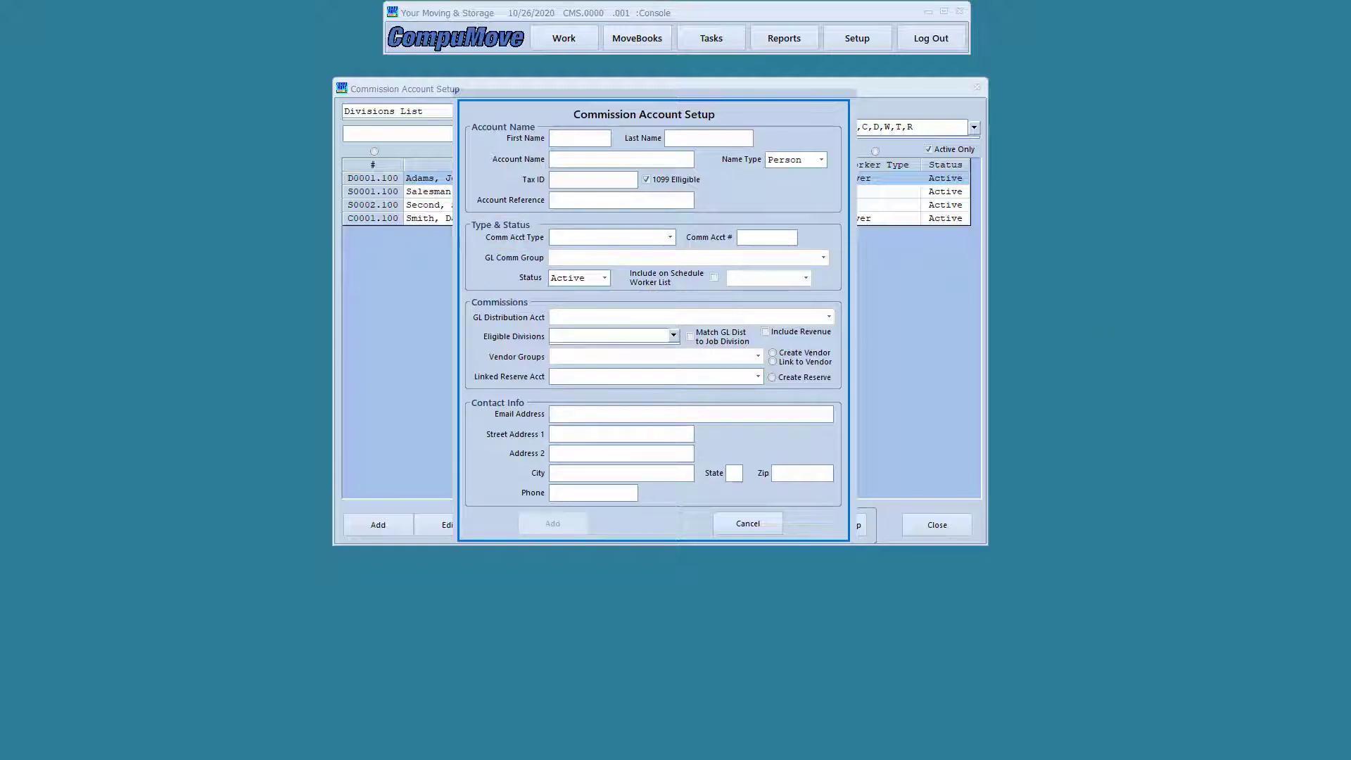
{"action": "left_click", "coordinate": [578, 136]}
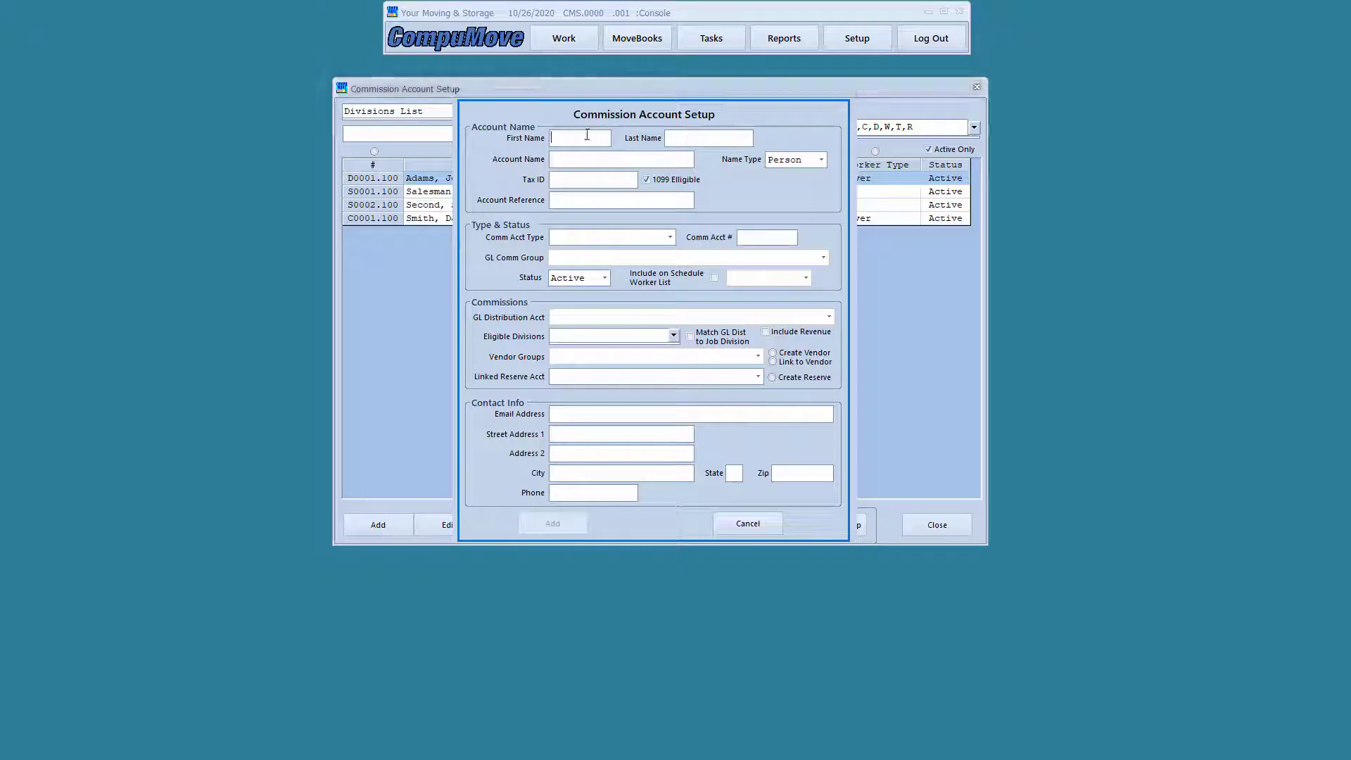
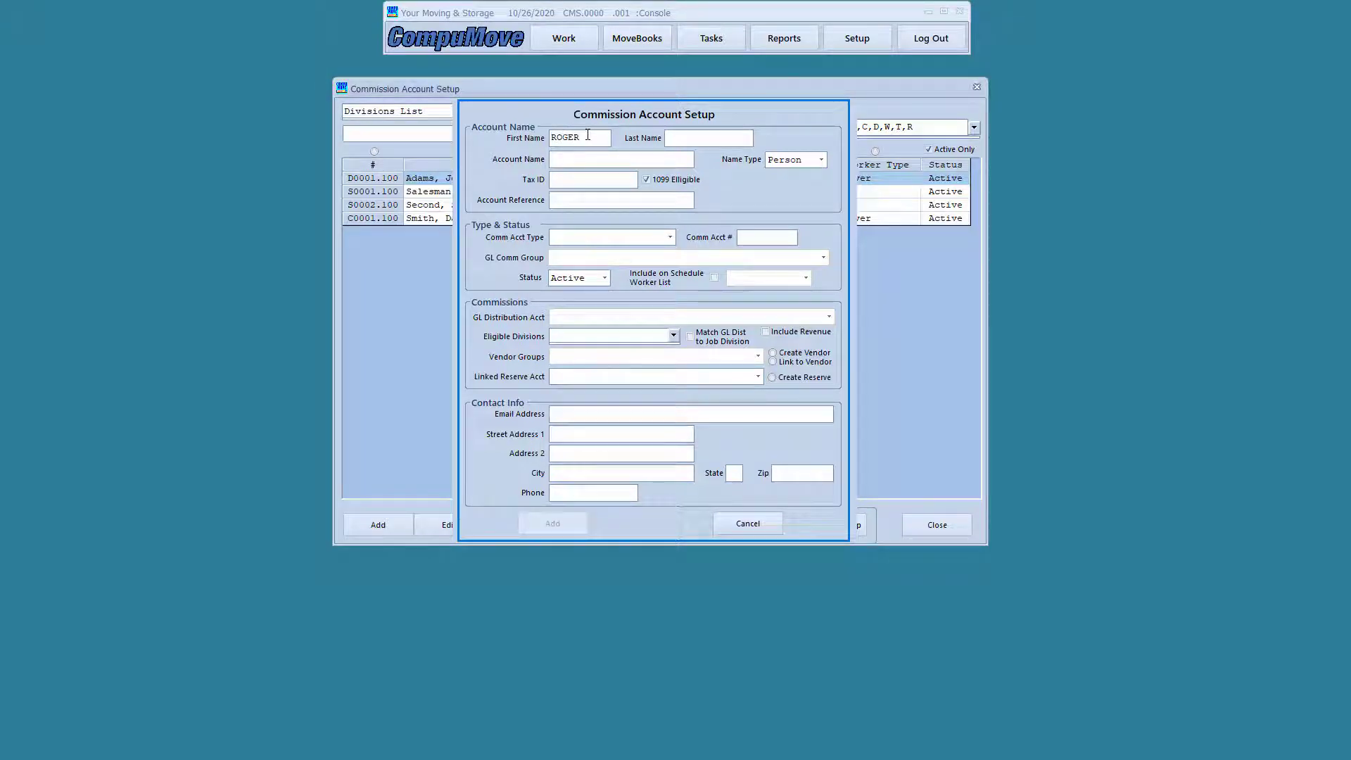
{"action": "key", "text": "Tab"}
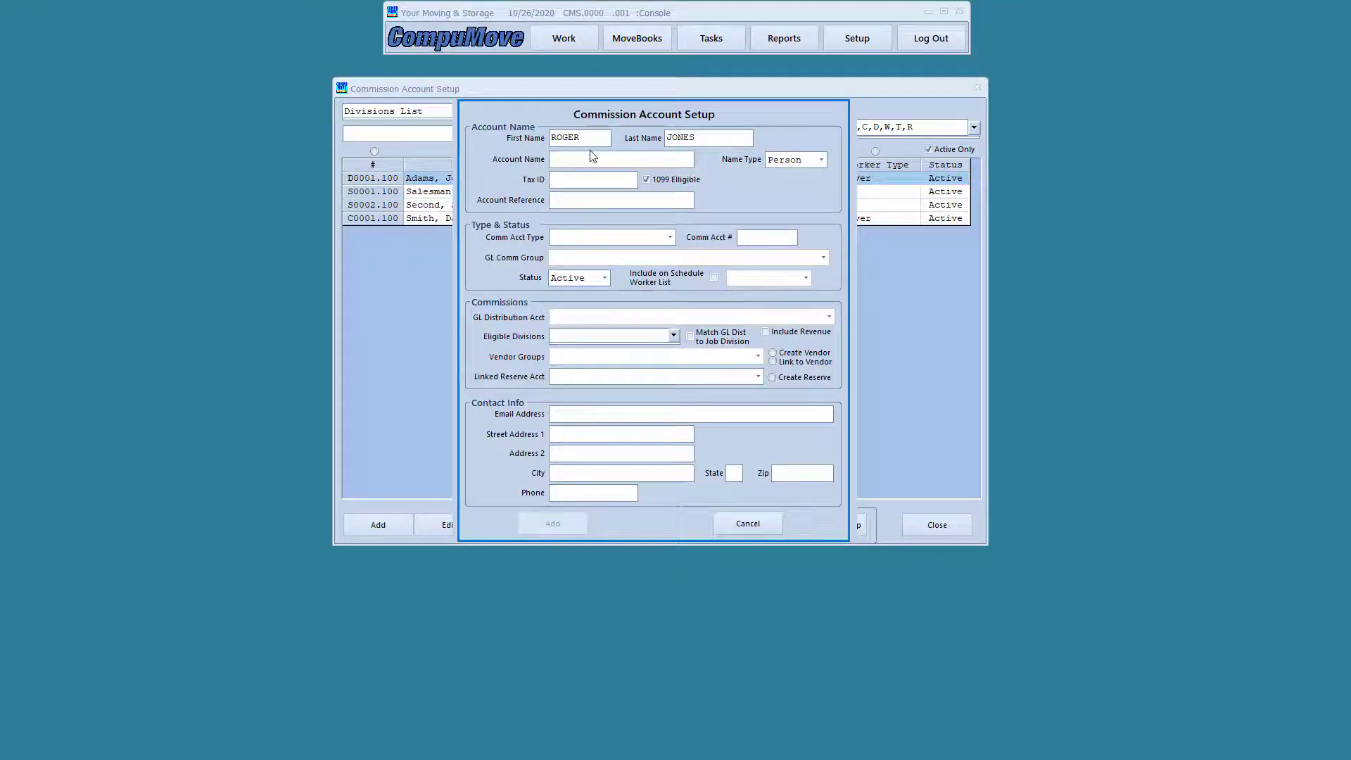
{"action": "left_click", "coordinate": [567, 181]}
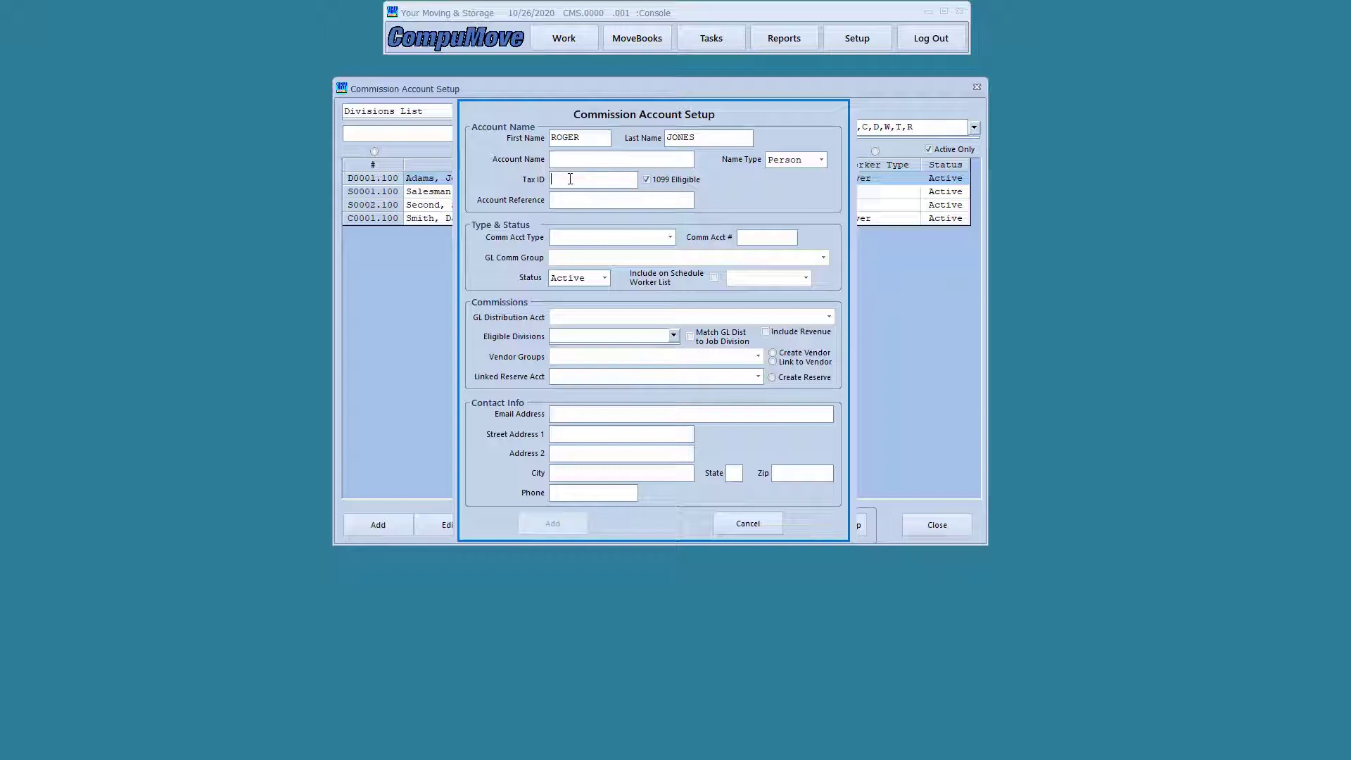
{"action": "left_click", "coordinate": [567, 200]}
Set Comm Acct Type to S - Salesperson, yielding account S0003.100 and GL group 2035.001
{"action": "left_click", "coordinate": [670, 238]}
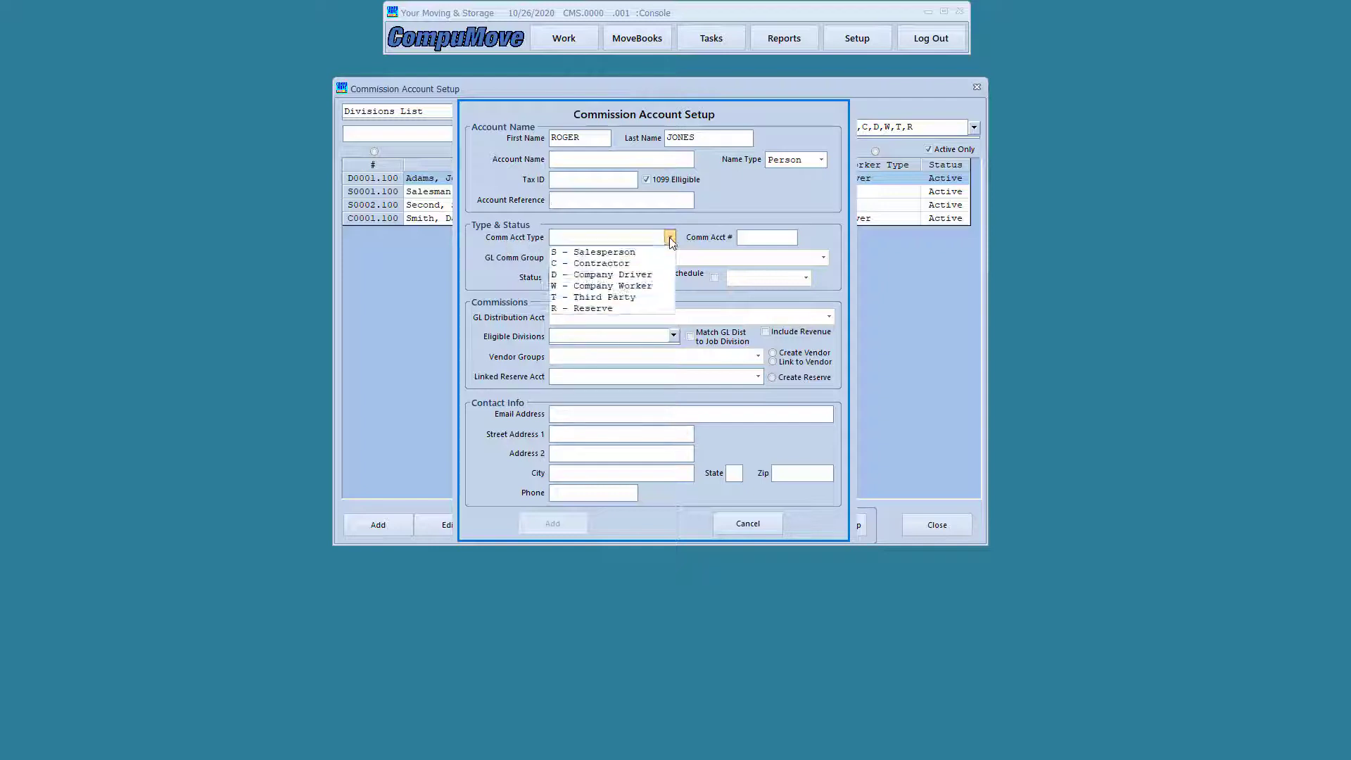
{"action": "left_click", "coordinate": [624, 252]}
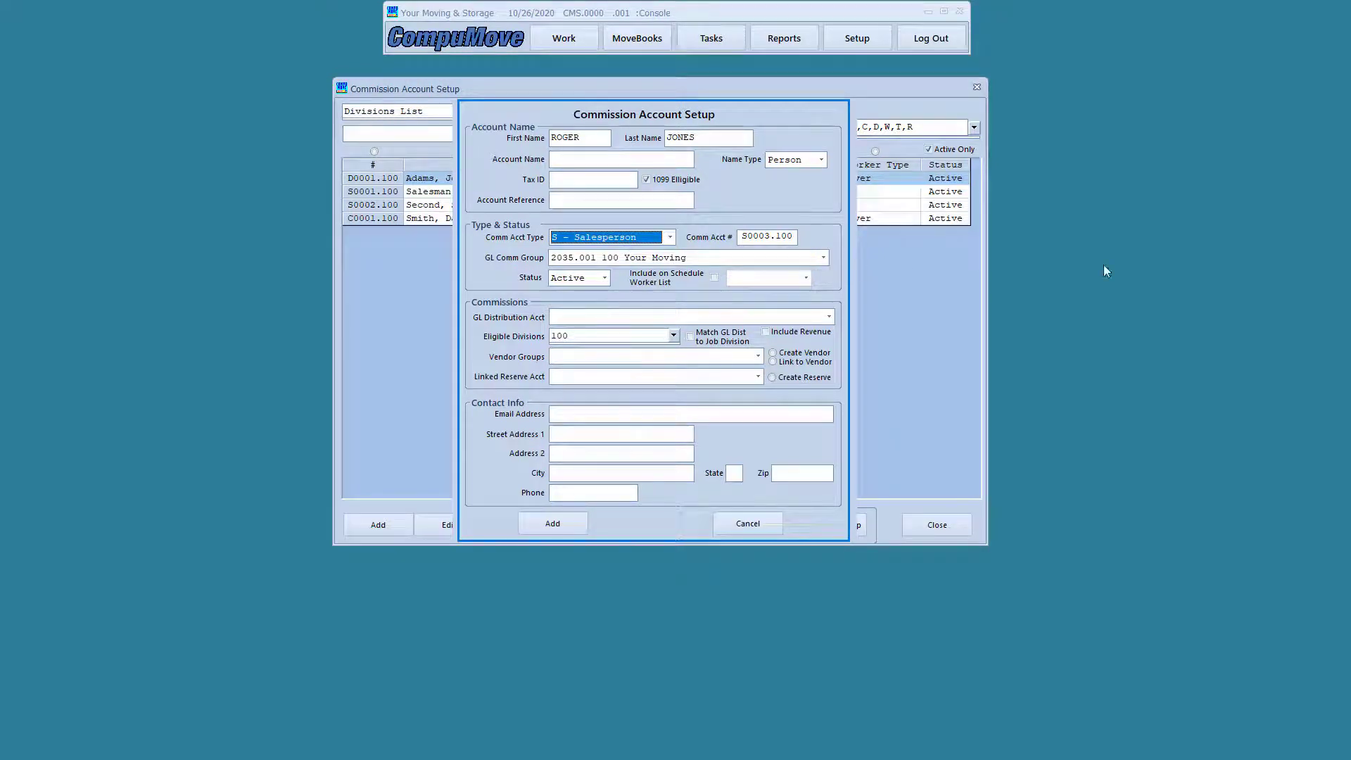
{"action": "left_click", "coordinate": [1085, 273]}
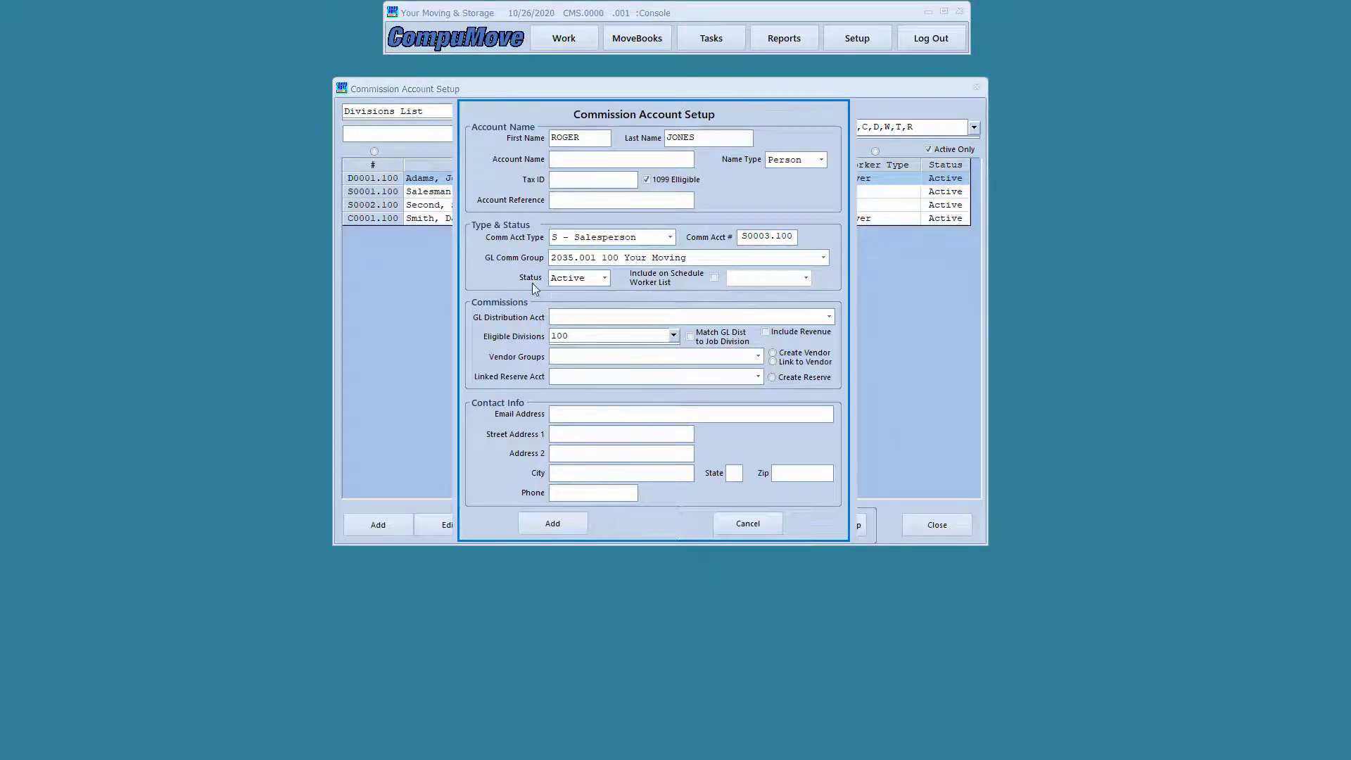
{"action": "mouse_move", "coordinate": [472, 247]}
{"action": "left_mouse_down"}
{"action": "mouse_move", "coordinate": [588, 268]}
{"action": "mouse_move", "coordinate": [832, 271]}
{"action": "left_mouse_up"}
Distribute commissions to 4700.100 COMMISSIONS-SALES and create a vendor in group 2034.102 ACCTS PAYABLE-COMMISSIONS
{"action": "left_click", "coordinate": [829, 317]}
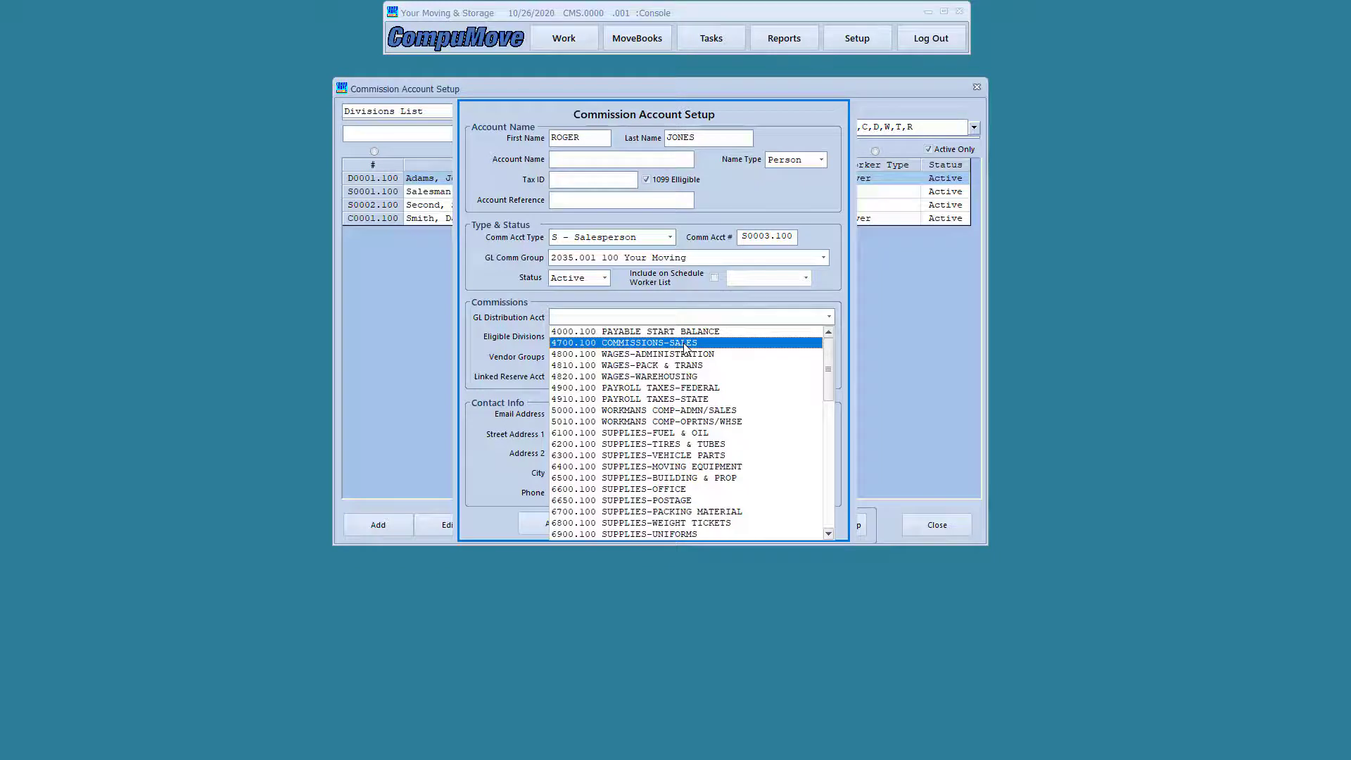
{"action": "left_click", "coordinate": [685, 343]}
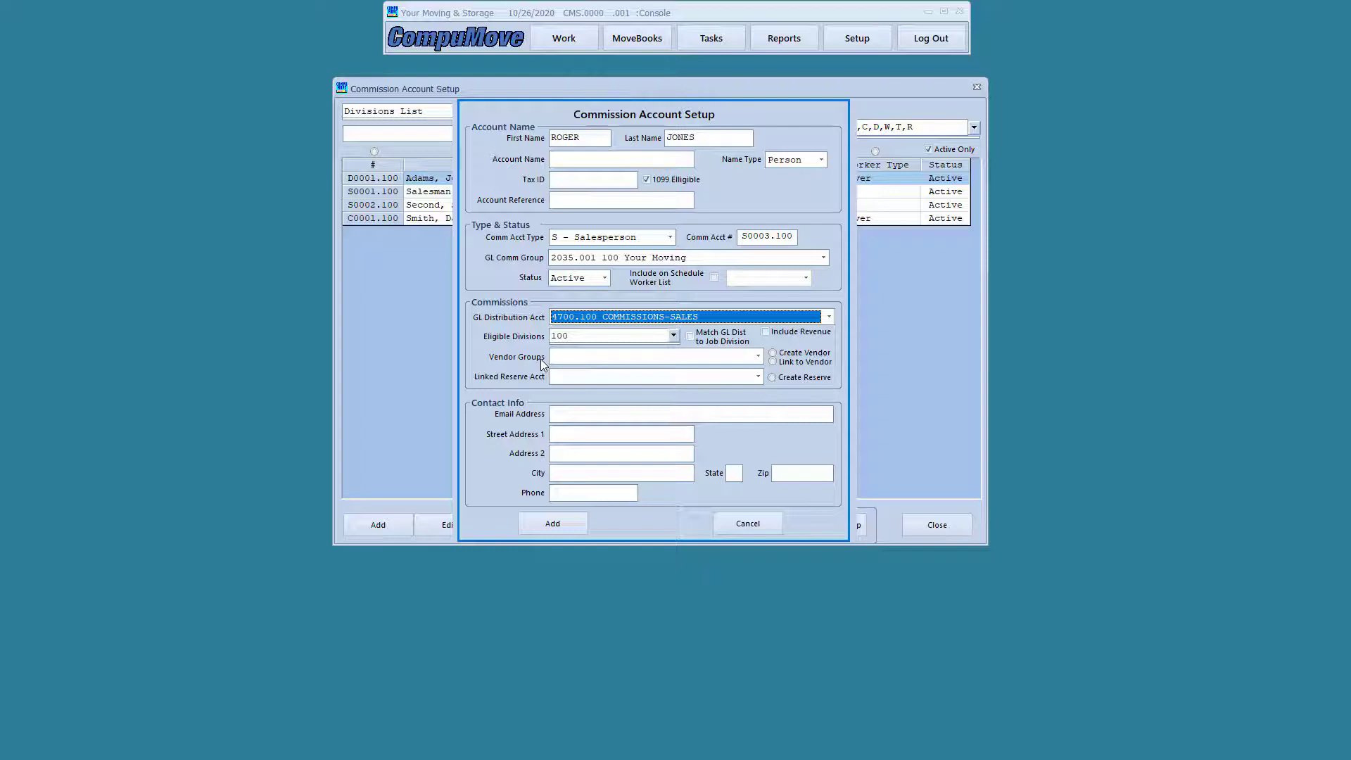
{"action": "left_click", "coordinate": [793, 358]}
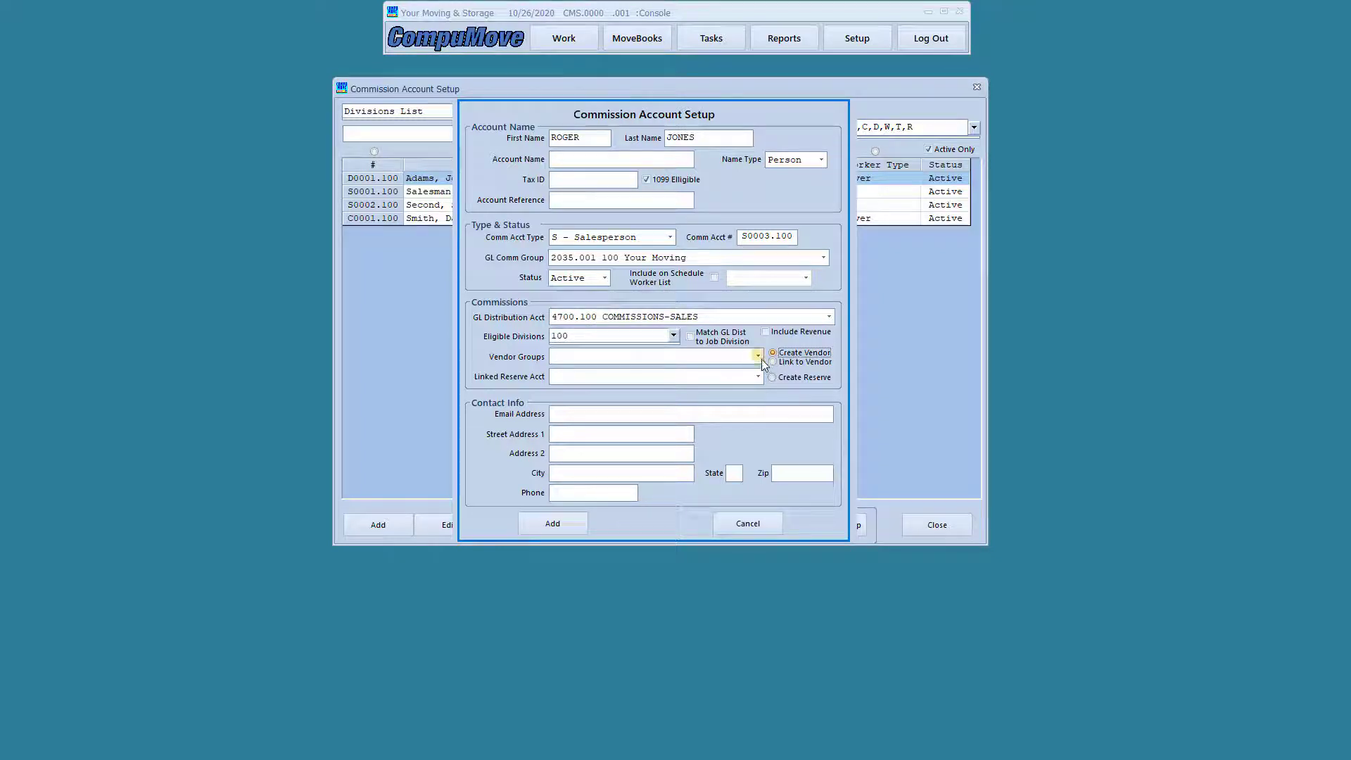
{"action": "left_click", "coordinate": [762, 359]}
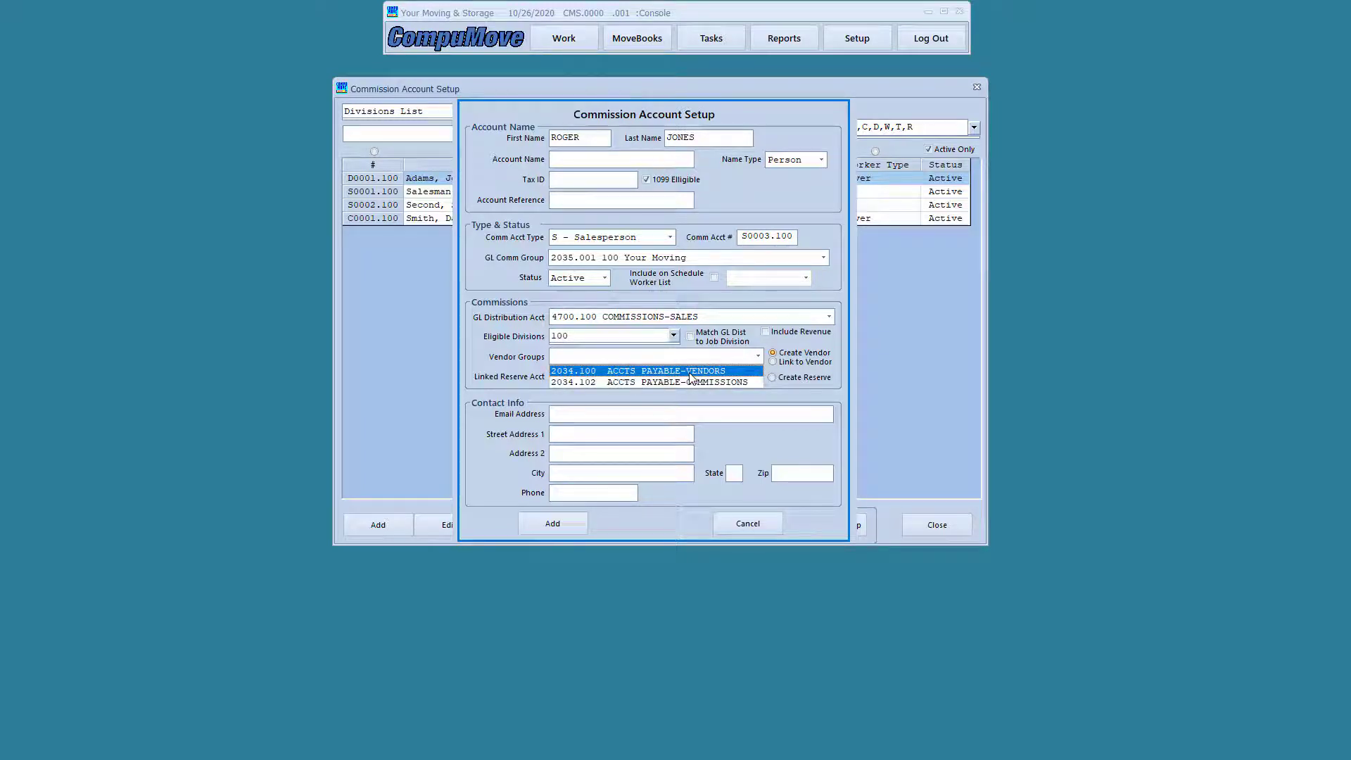
{"action": "left_click", "coordinate": [689, 382]}
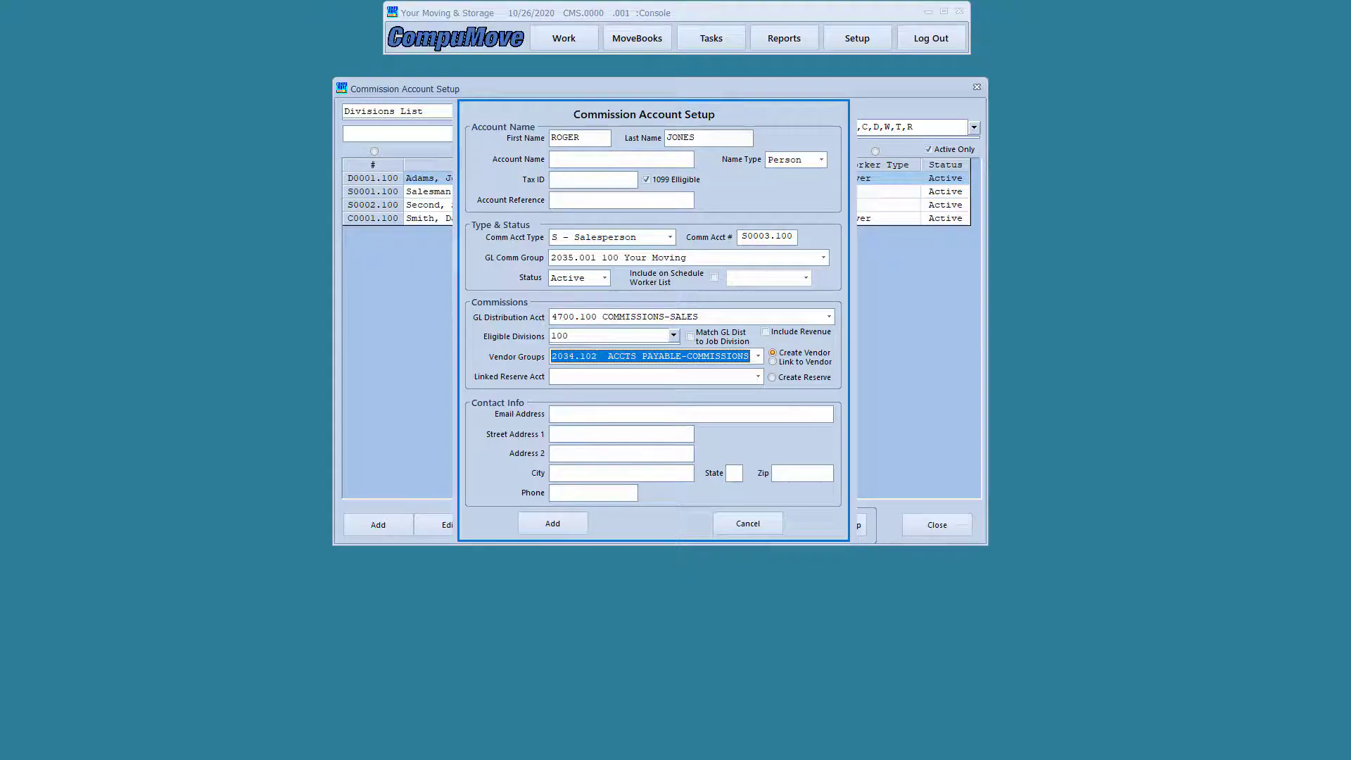
Review the completed S0003.100 salesperson account form and save it
{"action": "mouse_move", "coordinate": [472, 374]}
{"action": "left_mouse_down"}
{"action": "mouse_move", "coordinate": [593, 399]}
{"action": "mouse_move", "coordinate": [843, 391]}
{"action": "left_mouse_up"}
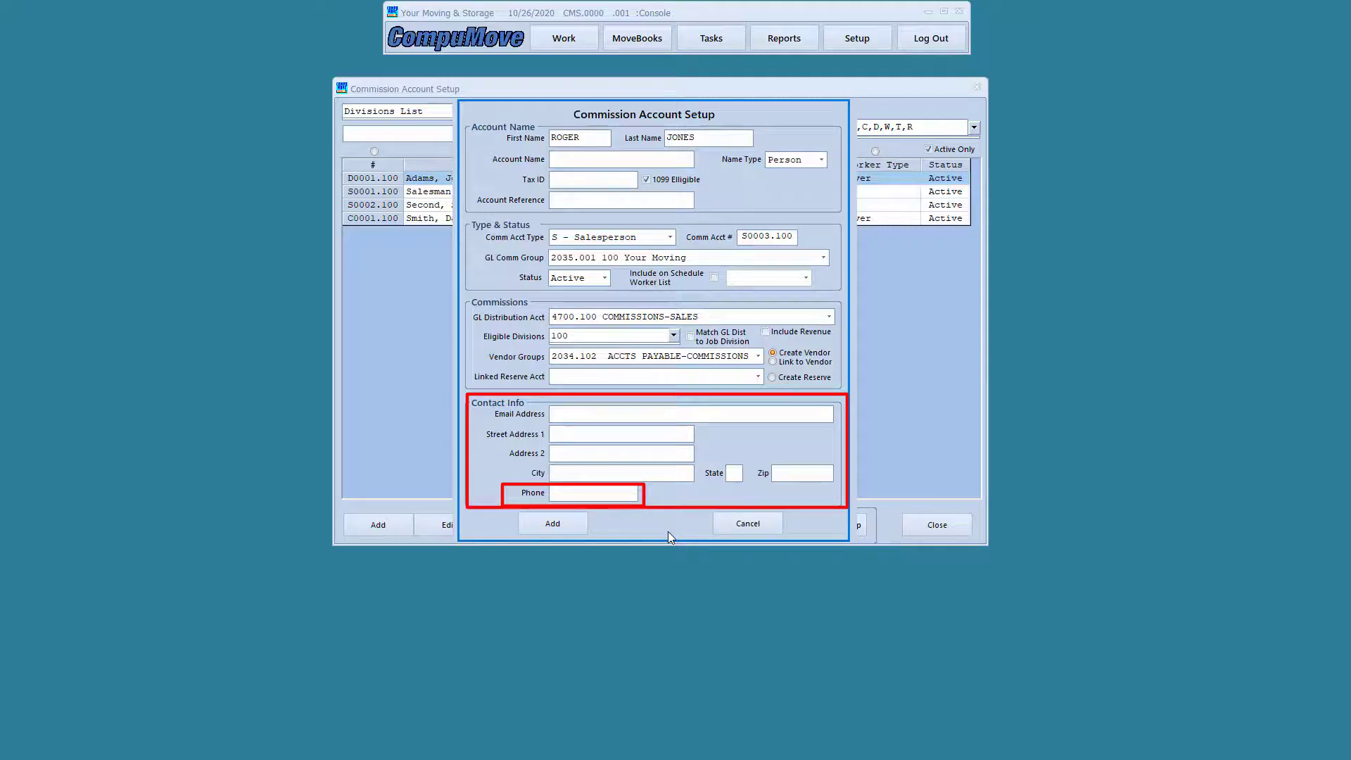
{"action": "mouse_move", "coordinate": [492, 400]}
{"action": "left_mouse_down"}
{"action": "mouse_move", "coordinate": [501, 414]}
{"action": "mouse_move", "coordinate": [712, 427]}
{"action": "left_mouse_up"}
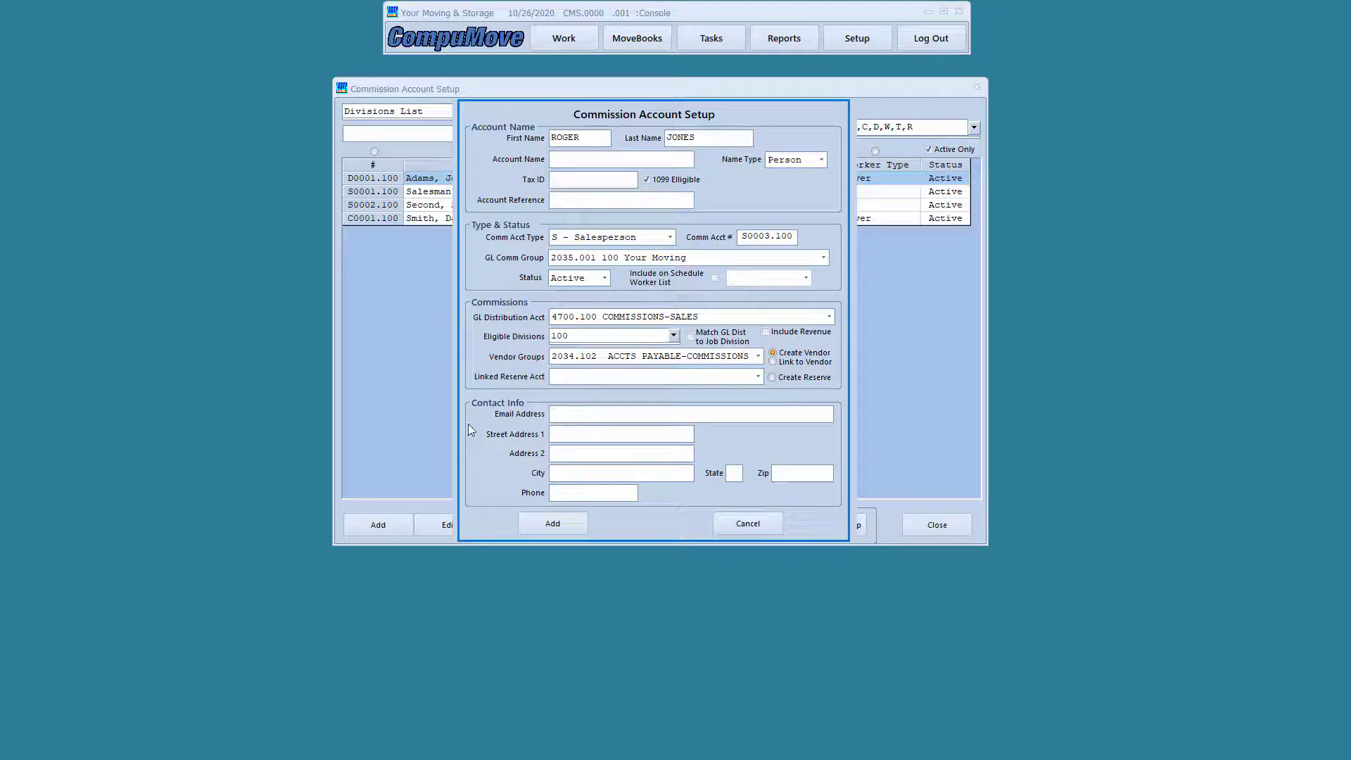
{"action": "left_click", "coordinate": [545, 524]}
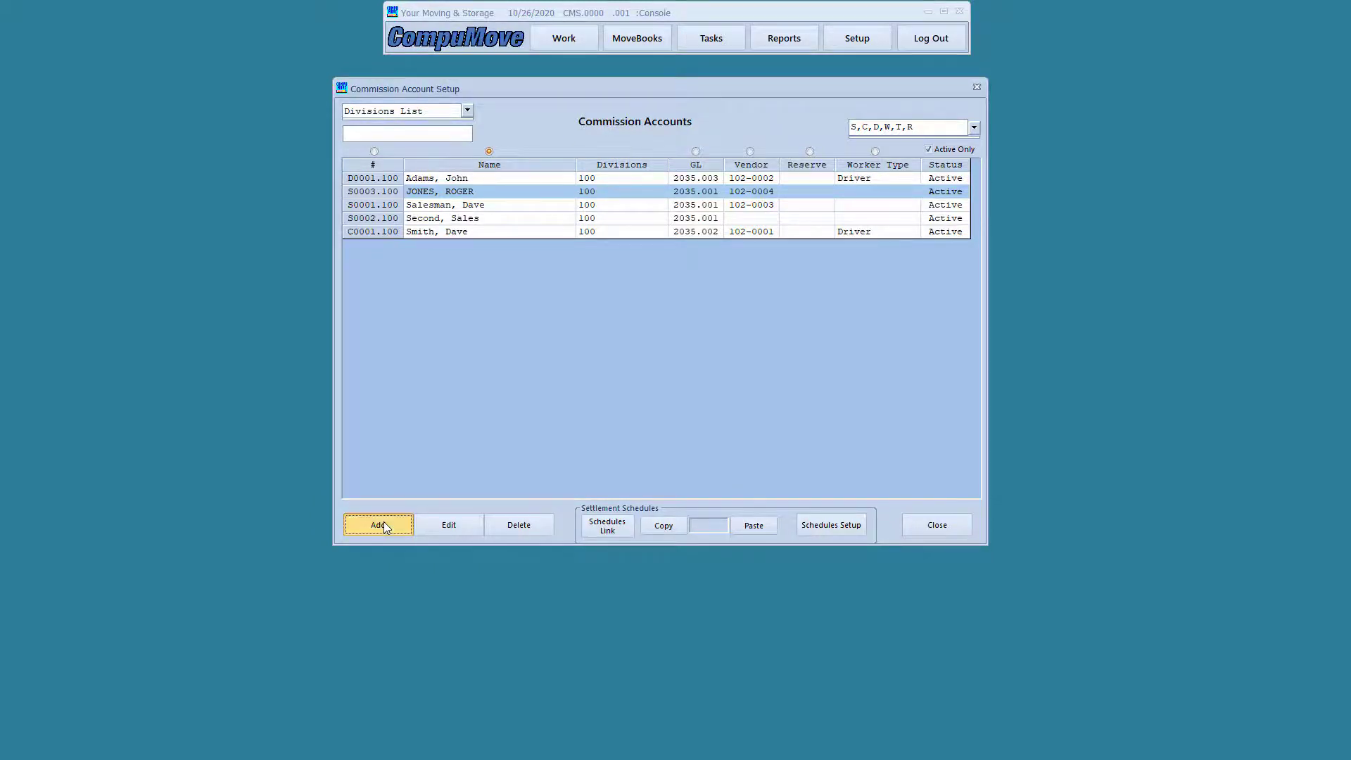
Start another blank commission account from the Commission Accounts list
{"action": "left_click", "coordinate": [382, 525]}
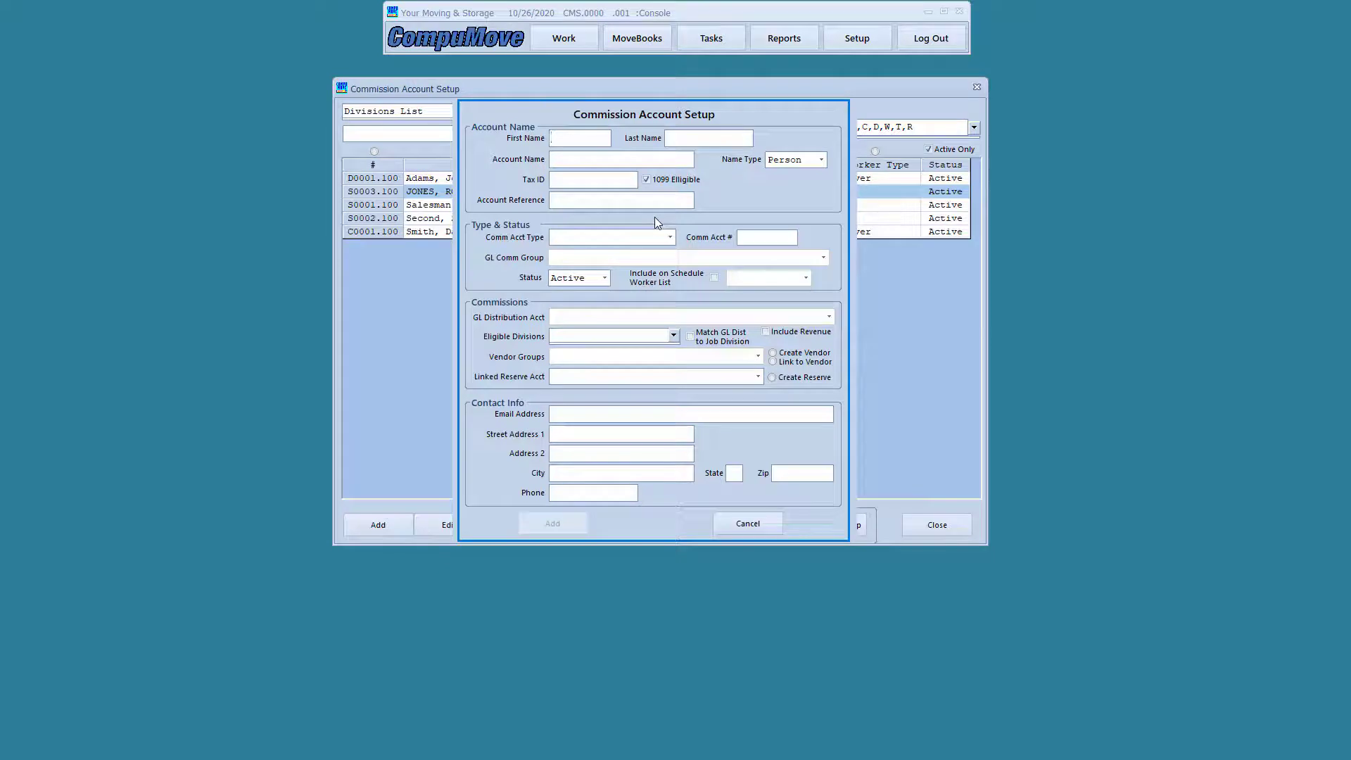
Enter the contact's first and last name and the account name SMITH TRUCKING
{"action": "key", "text": "Tab"}
{"action": "key", "text": "BackSpace"}
{"action": "key", "text": "BackSpace"}
{"action": "key", "text": "BackSpace"}
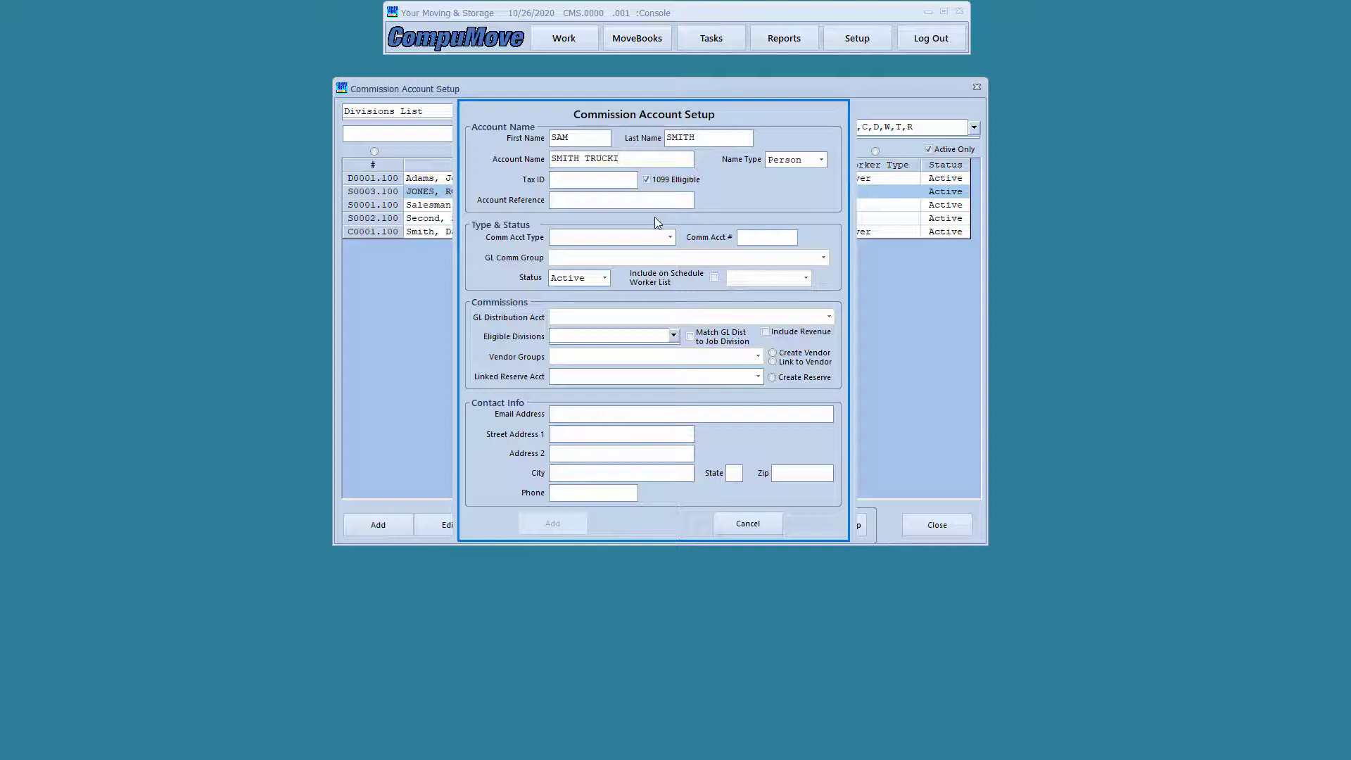
Set Name Type to Company and enter the tax ID and account reference
{"action": "left_click", "coordinate": [821, 159]}
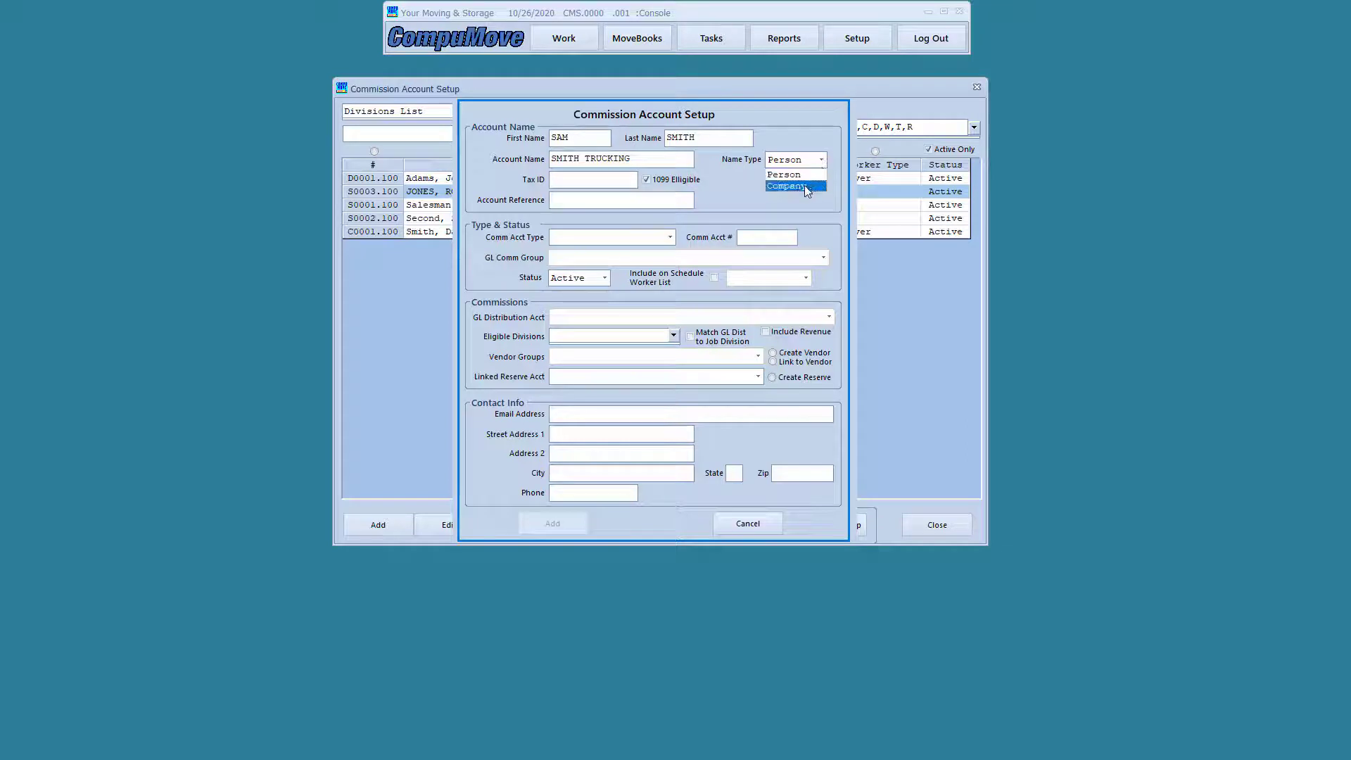
{"action": "left_click", "coordinate": [806, 187]}
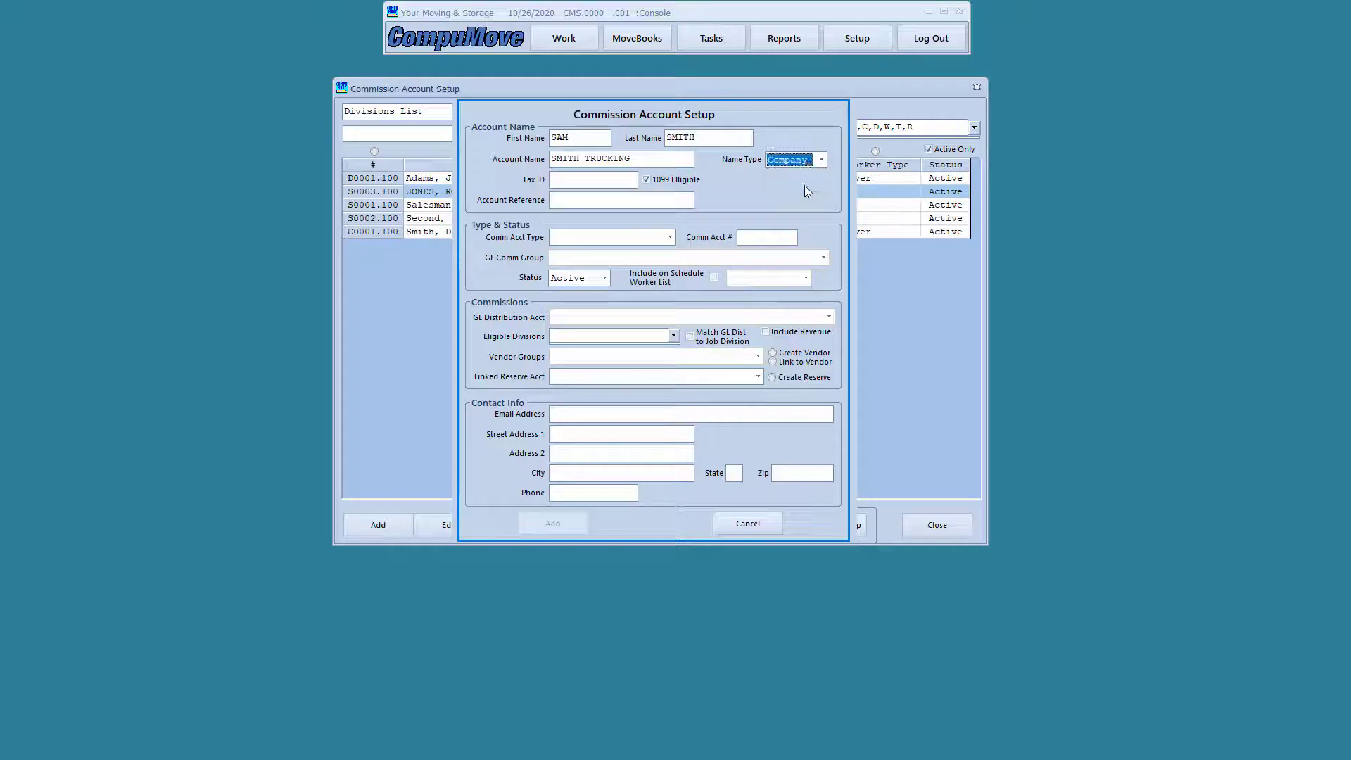
{"action": "left_click", "coordinate": [562, 182]}
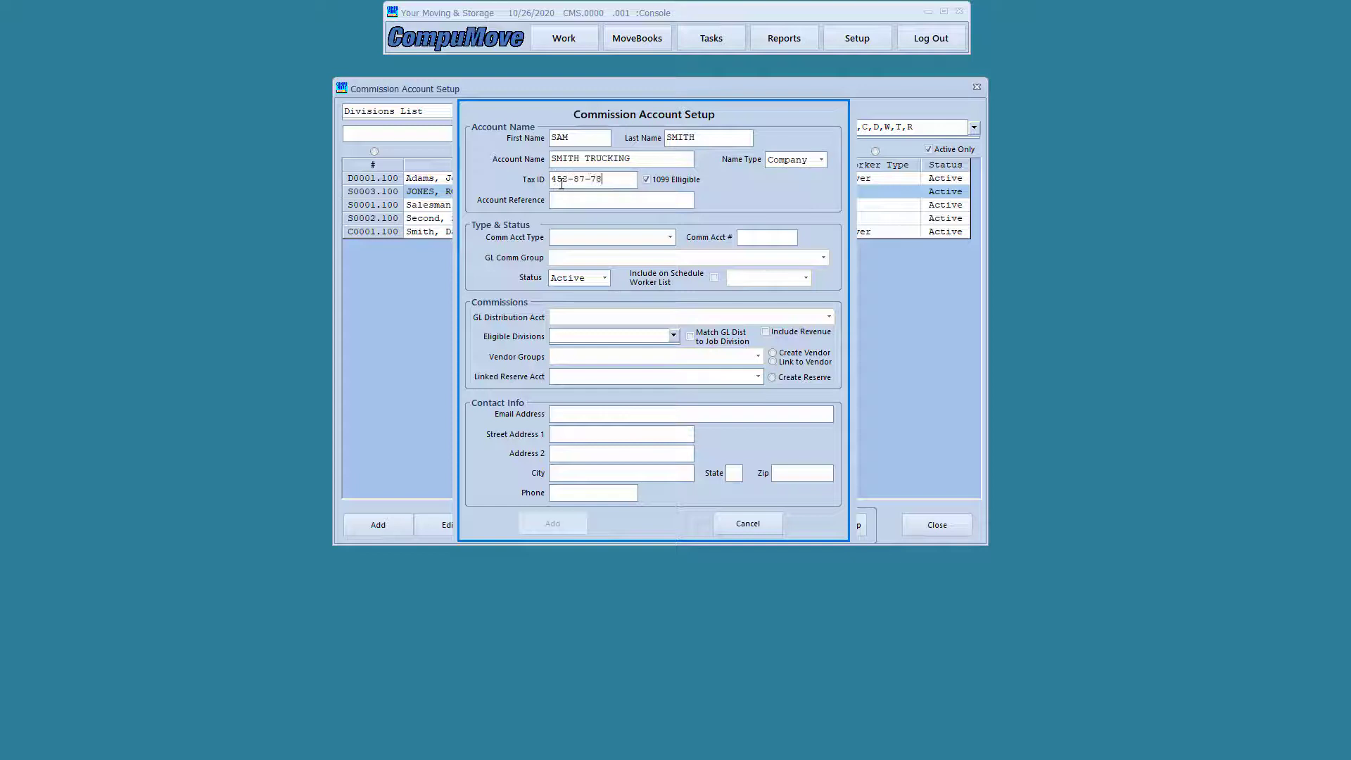
{"action": "left_click", "coordinate": [554, 202]}
Choose C - Contractor as Comm Acct Type, giving account C0002.100 with GL group 2035.002
{"action": "left_click", "coordinate": [668, 237]}
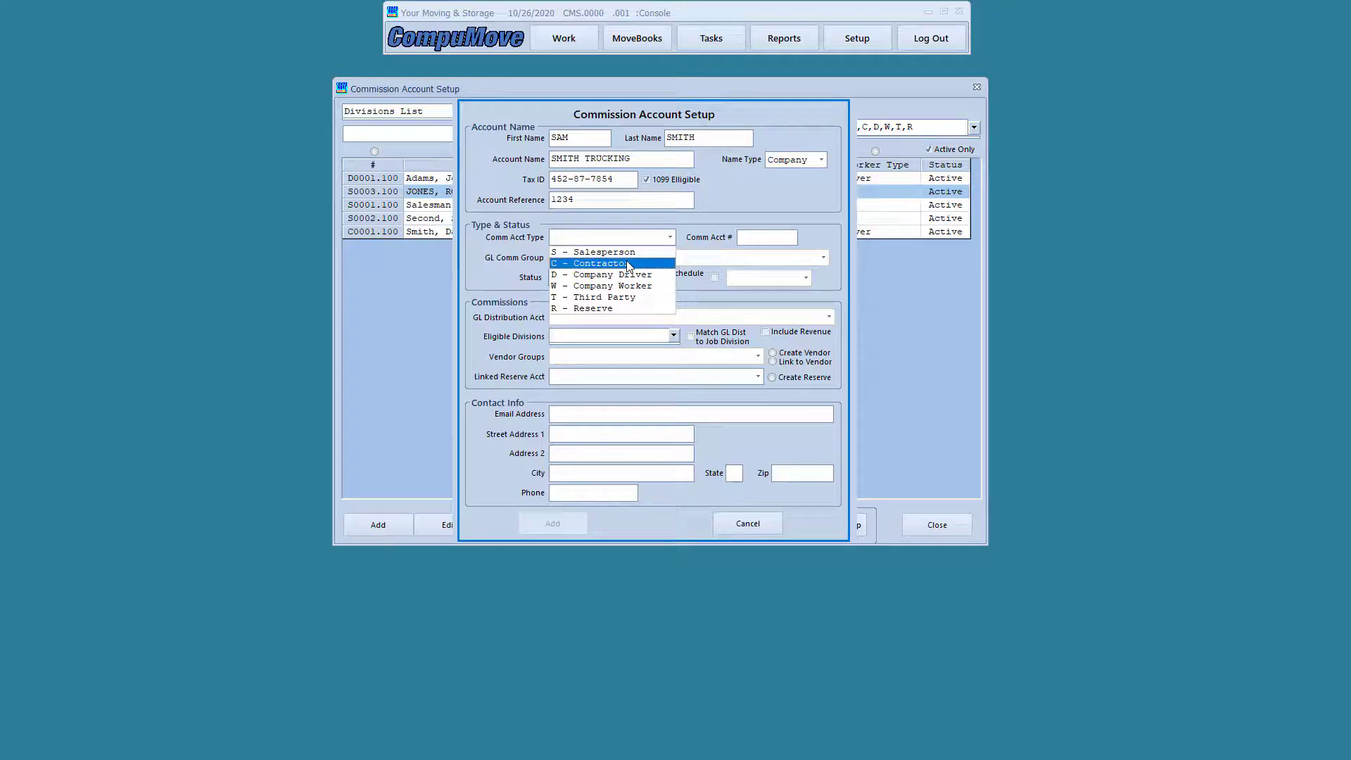
{"action": "left_click", "coordinate": [629, 265]}
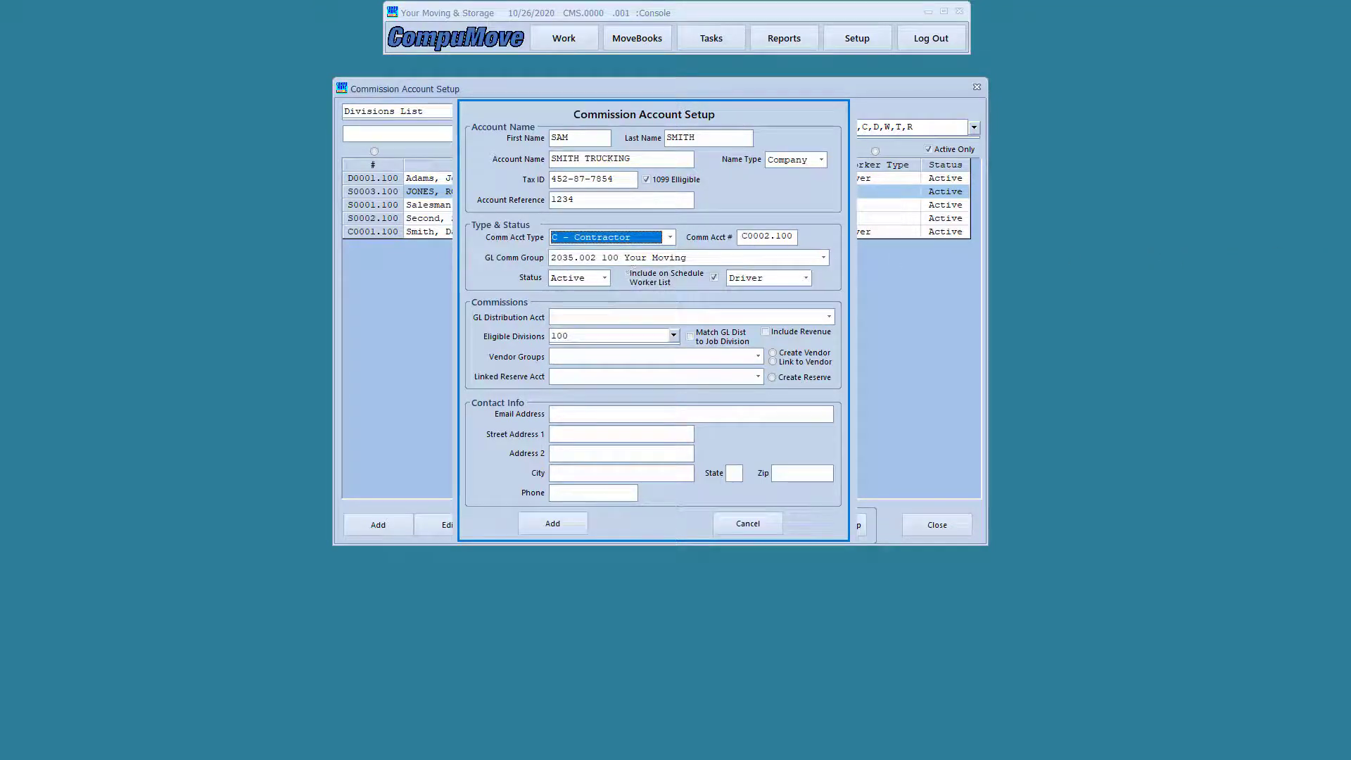
{"action": "mouse_move", "coordinate": [476, 249]}
{"action": "left_mouse_down"}
{"action": "mouse_move", "coordinate": [674, 289]}
{"action": "mouse_move", "coordinate": [840, 294]}
{"action": "left_mouse_up"}
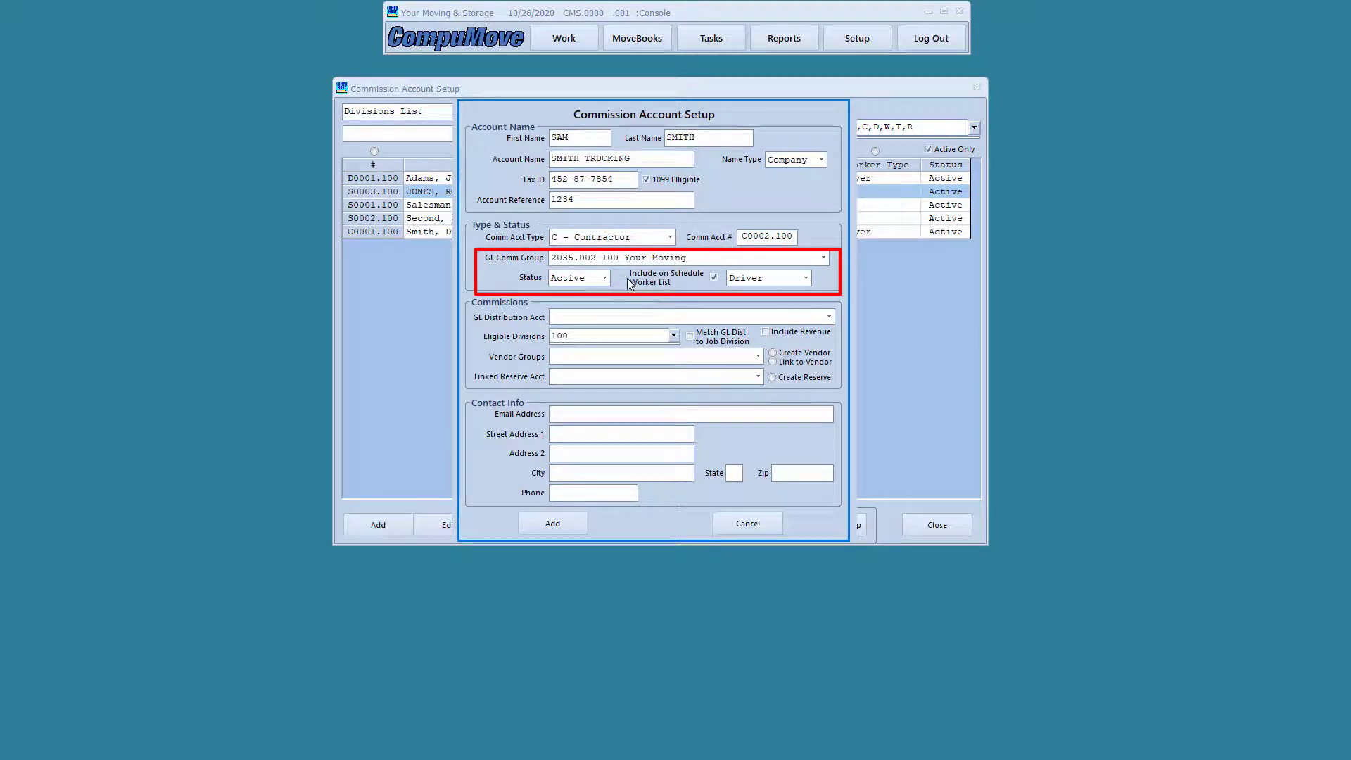
{"action": "mouse_move", "coordinate": [626, 266]}
{"action": "left_mouse_down"}
{"action": "mouse_move", "coordinate": [641, 288]}
{"action": "mouse_move", "coordinate": [817, 291]}
{"action": "left_mouse_up"}
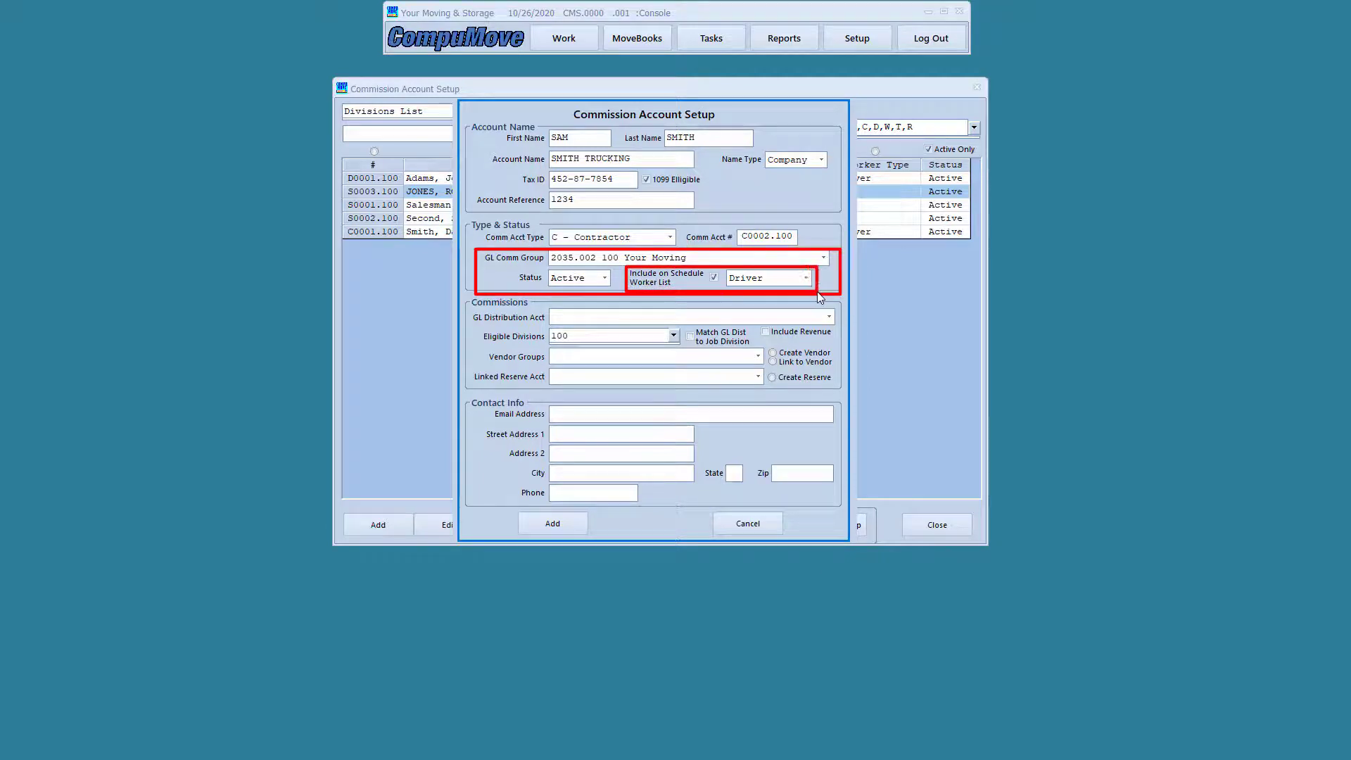
{"action": "left_click_drag", "start_coordinate": [701, 269], "coordinate": [723, 287]}
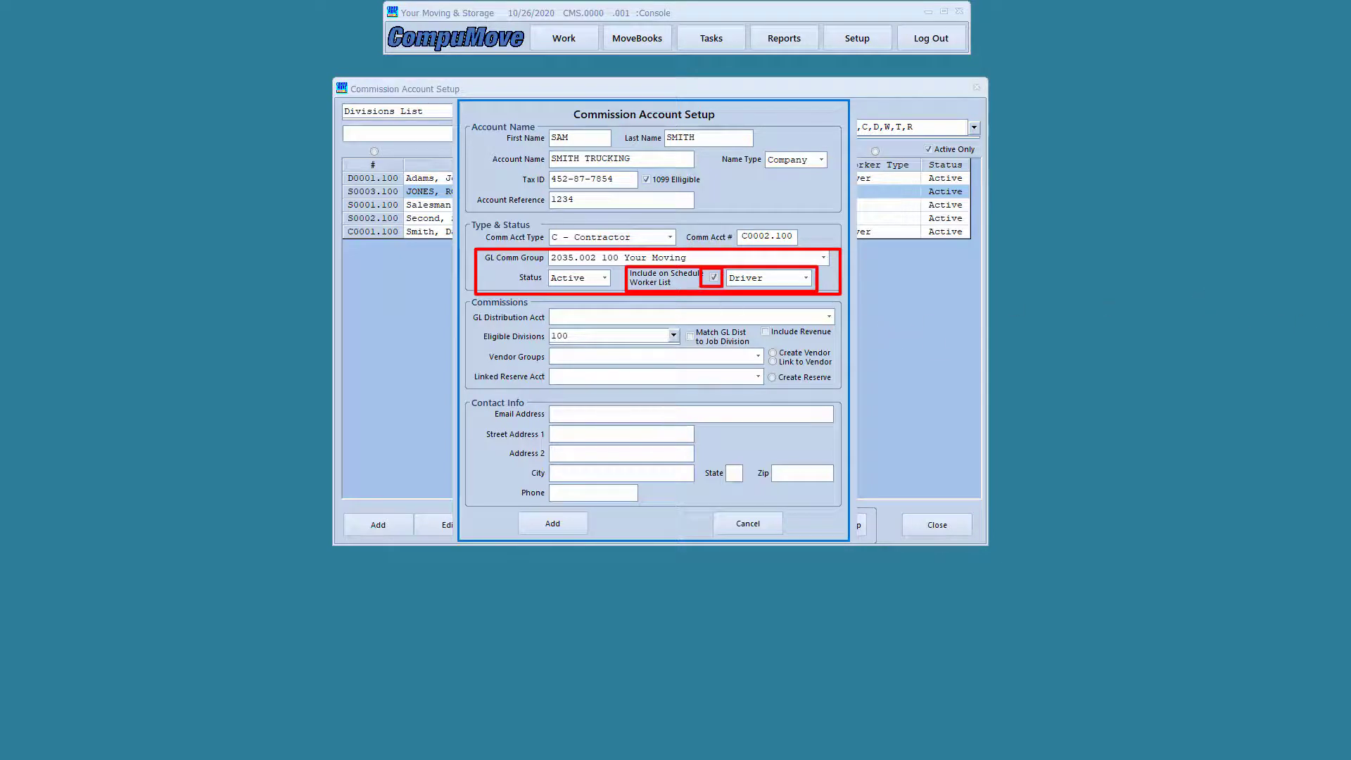
{"action": "key", "text": "Escape"}
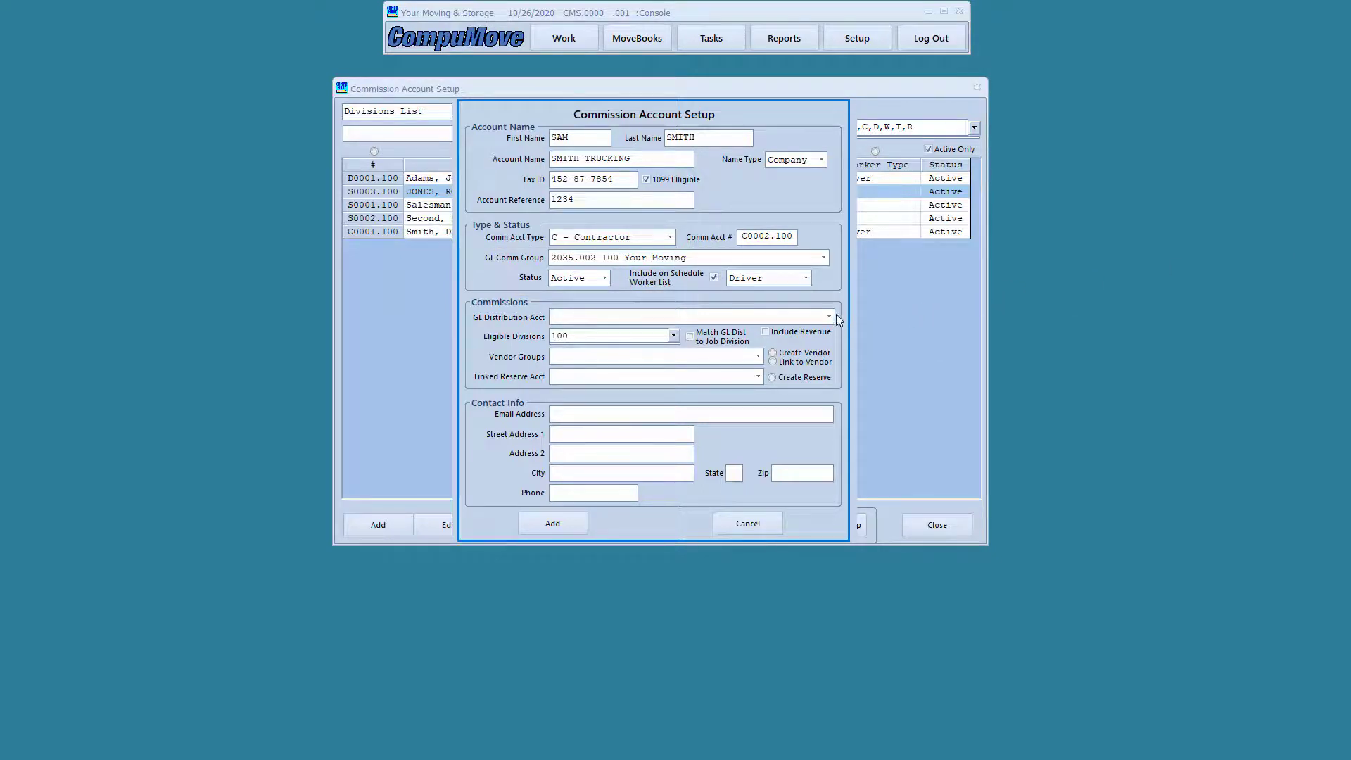
{"action": "left_click", "coordinate": [806, 279]}
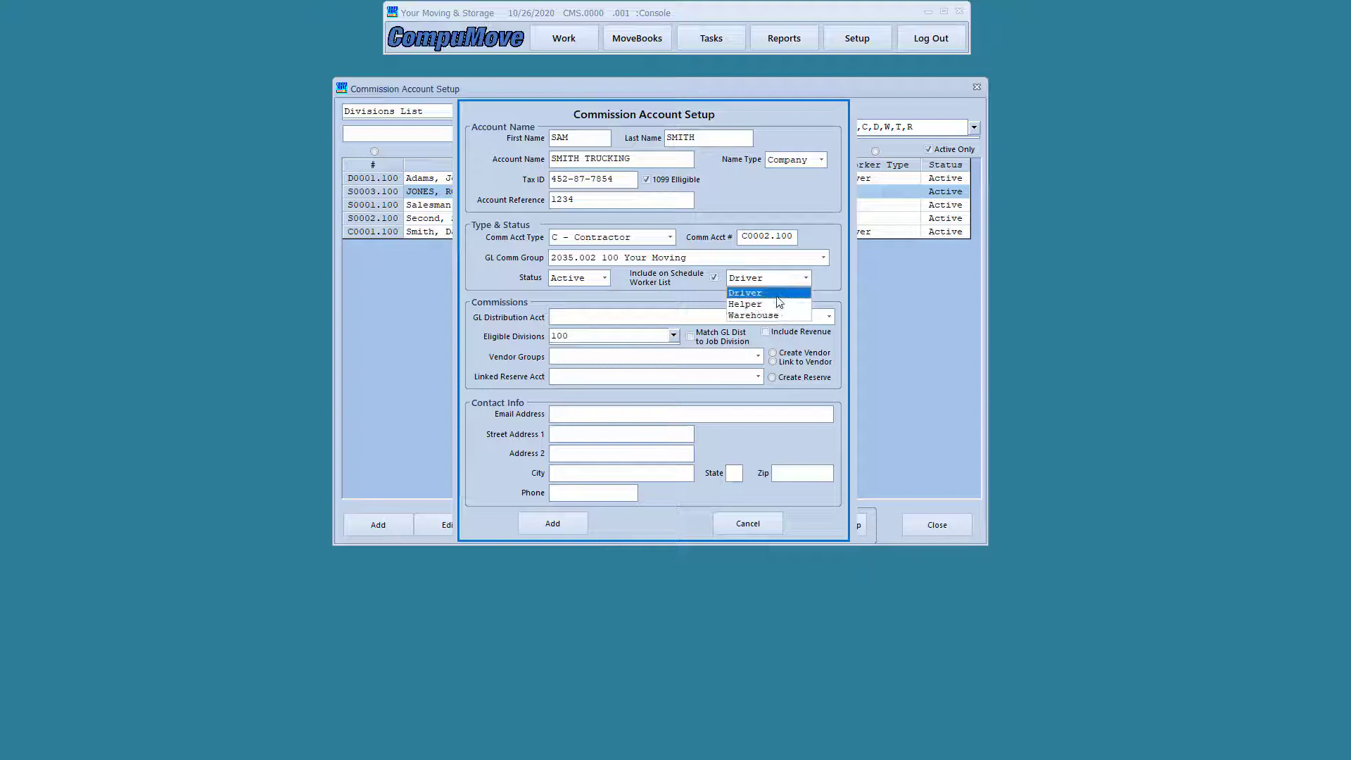
{"action": "left_click", "coordinate": [777, 296]}
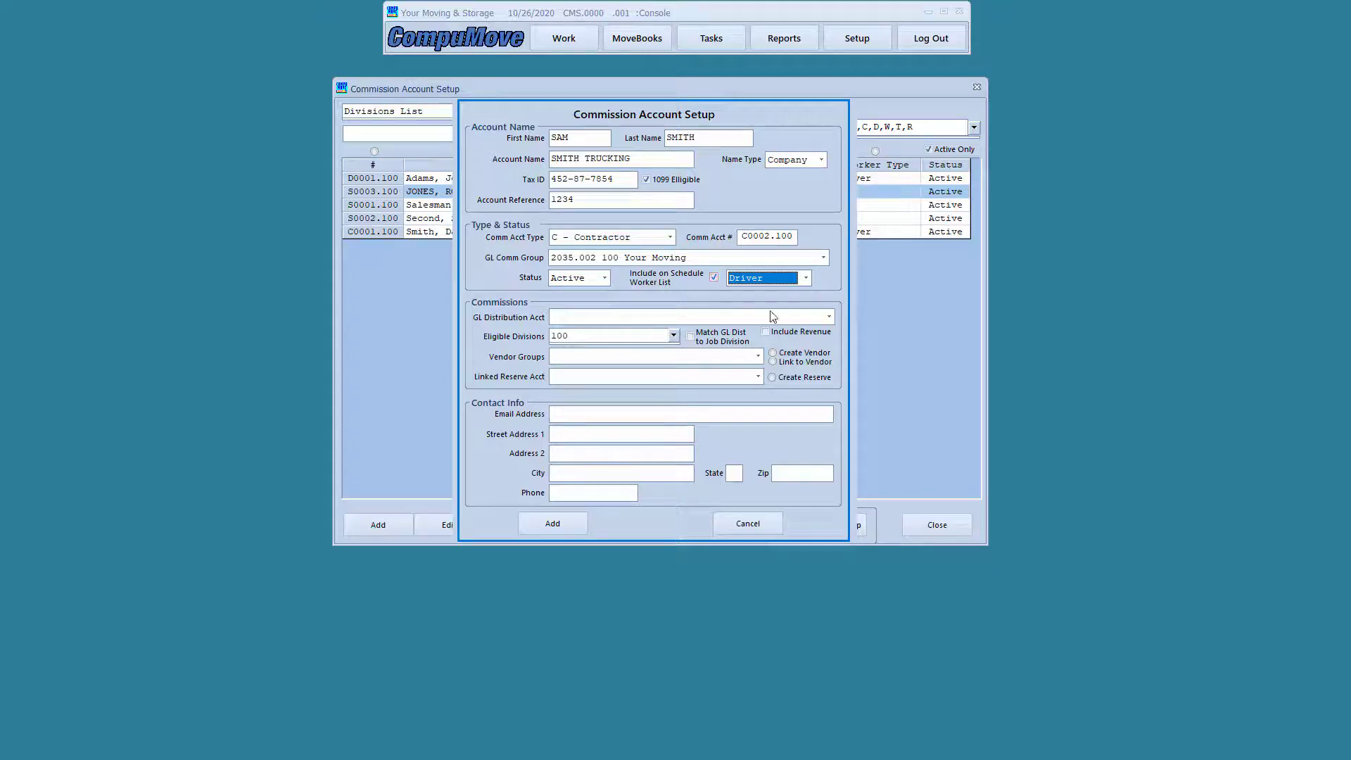
Distribute to 7600.100 SUBHAULERS-INTERSTATE and create a vendor in group 2034.102 ACCTS PAYABLE-COMMISSIONS
{"action": "left_click", "coordinate": [830, 317]}
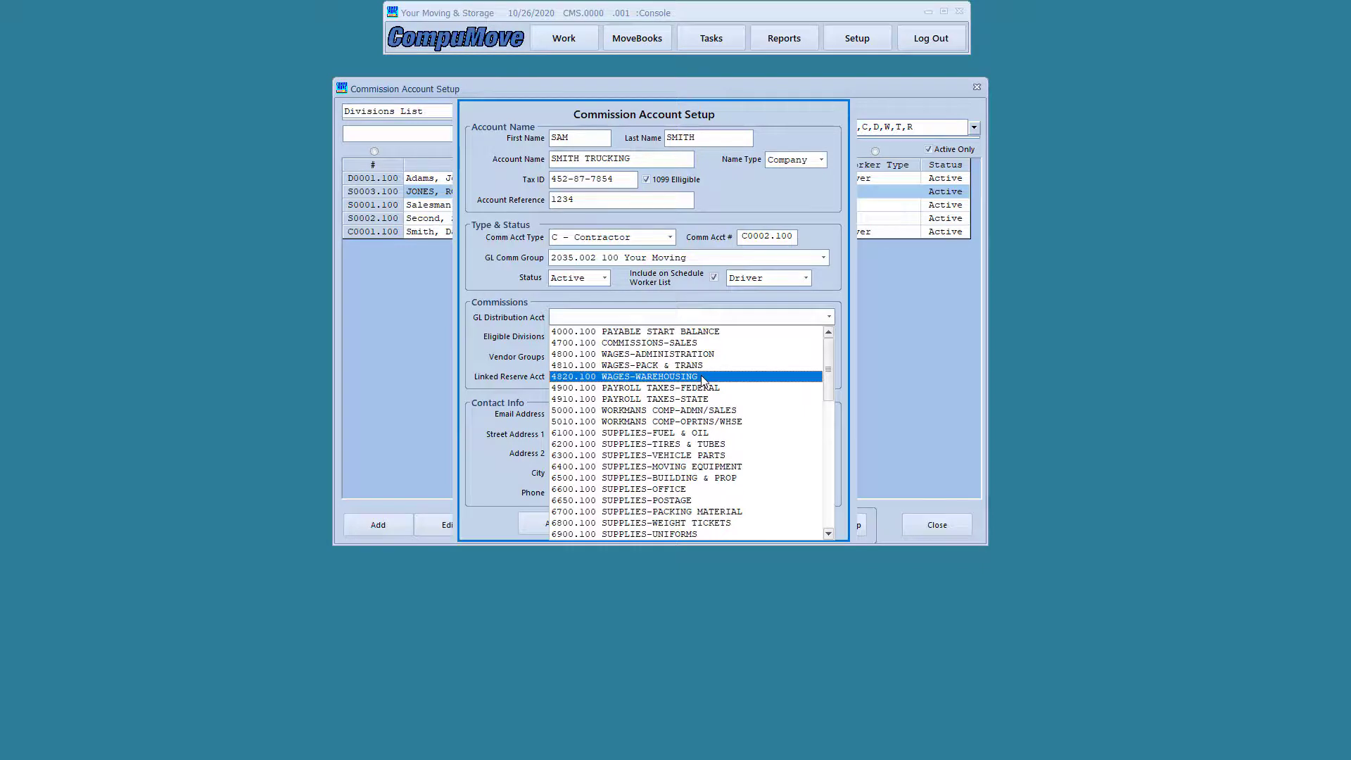
{"action": "scroll", "coordinate": [704, 380], "scroll_direction": "down", "scroll_amount": 12}
{"action": "scroll", "coordinate": [703, 381], "scroll_direction": "down", "scroll_amount": 2}
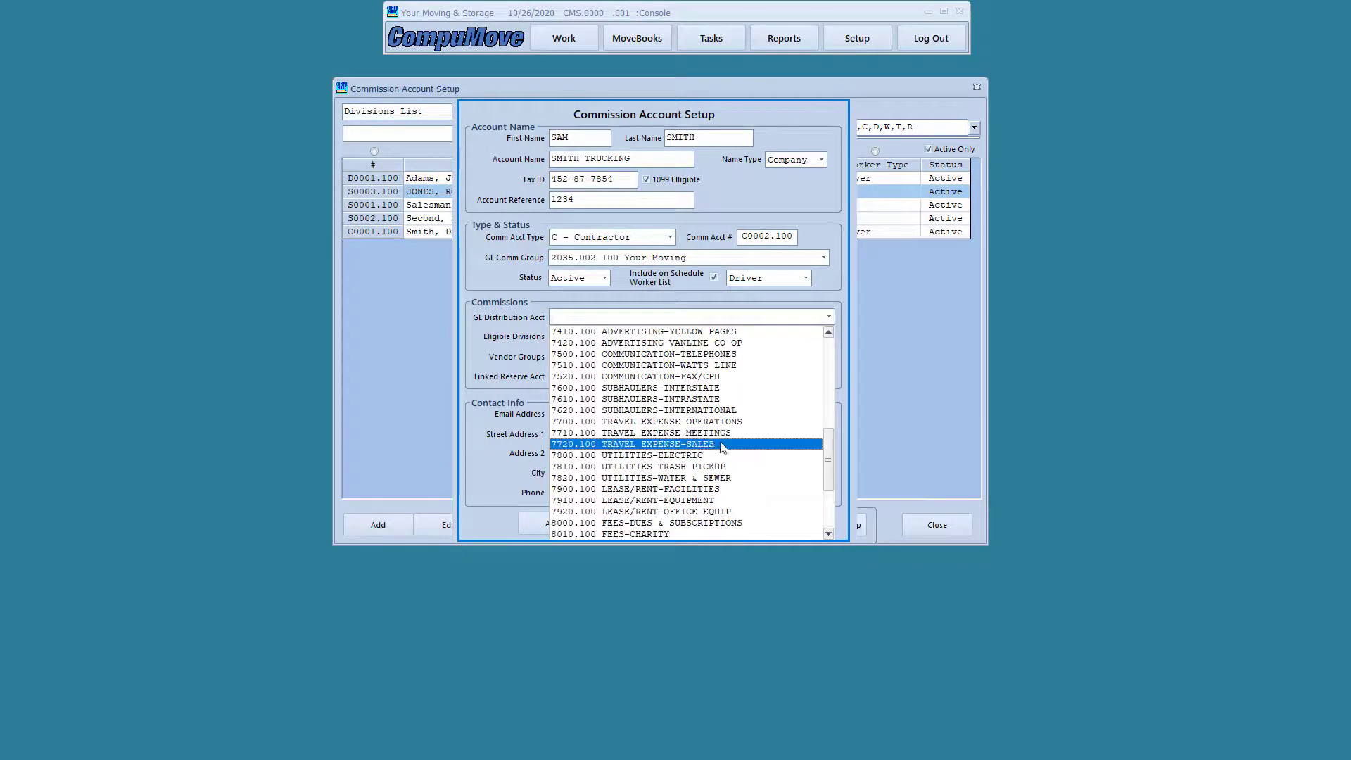
{"action": "left_click", "coordinate": [697, 389]}
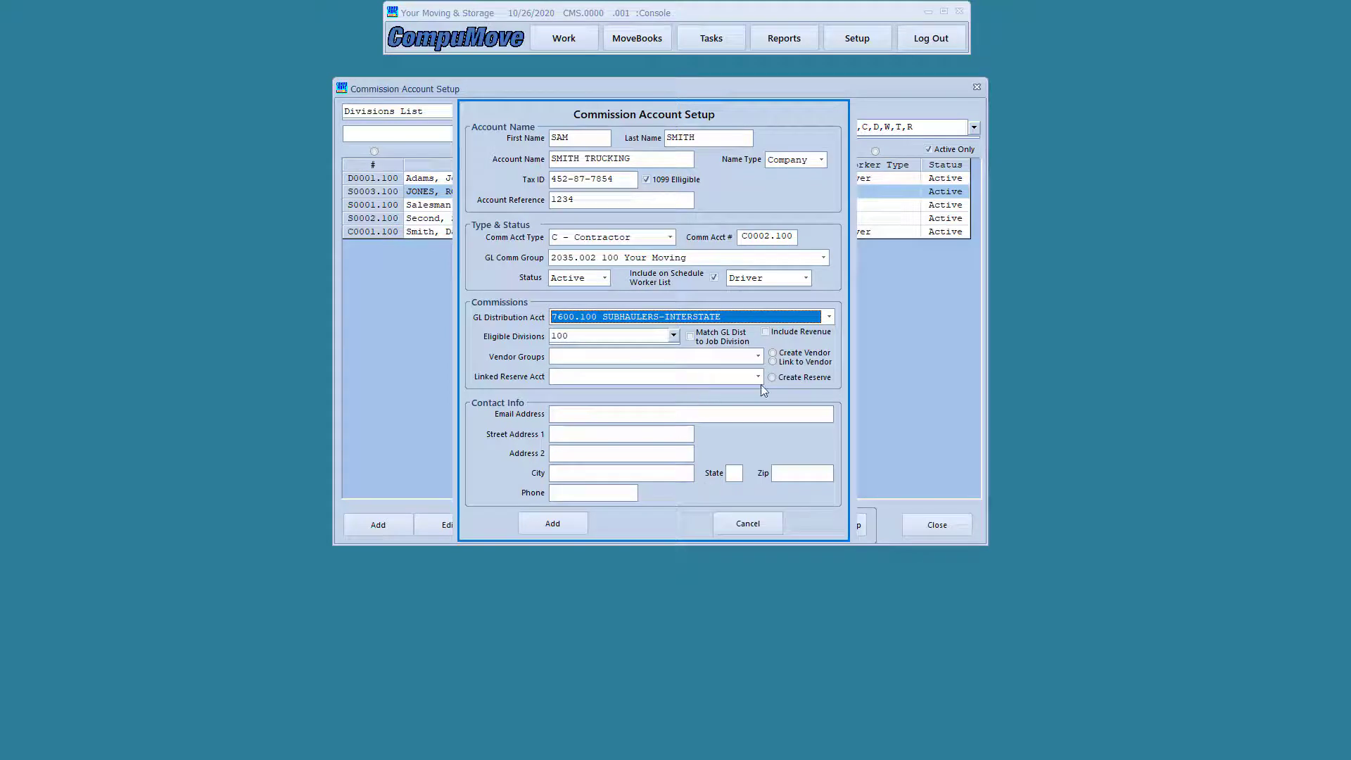
{"action": "left_click", "coordinate": [805, 357]}
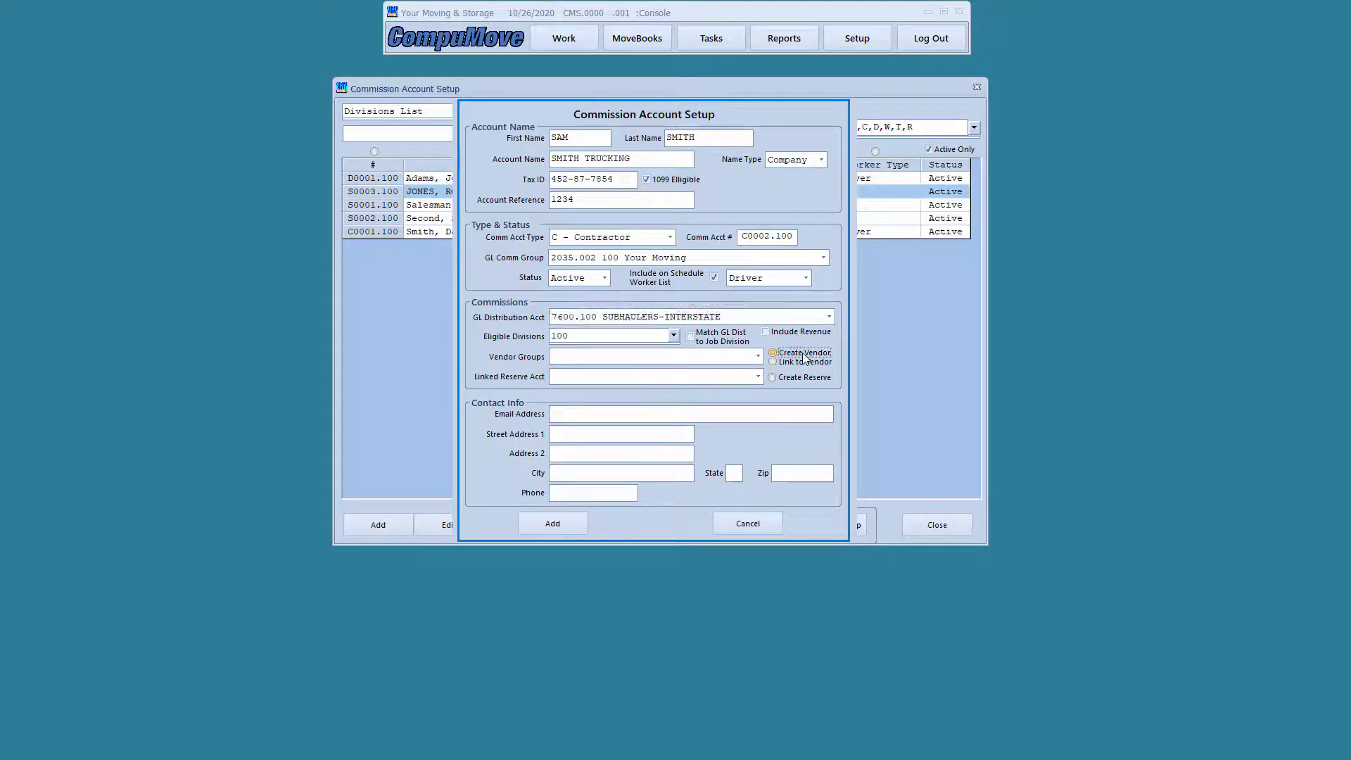
{"action": "left_click", "coordinate": [758, 356]}
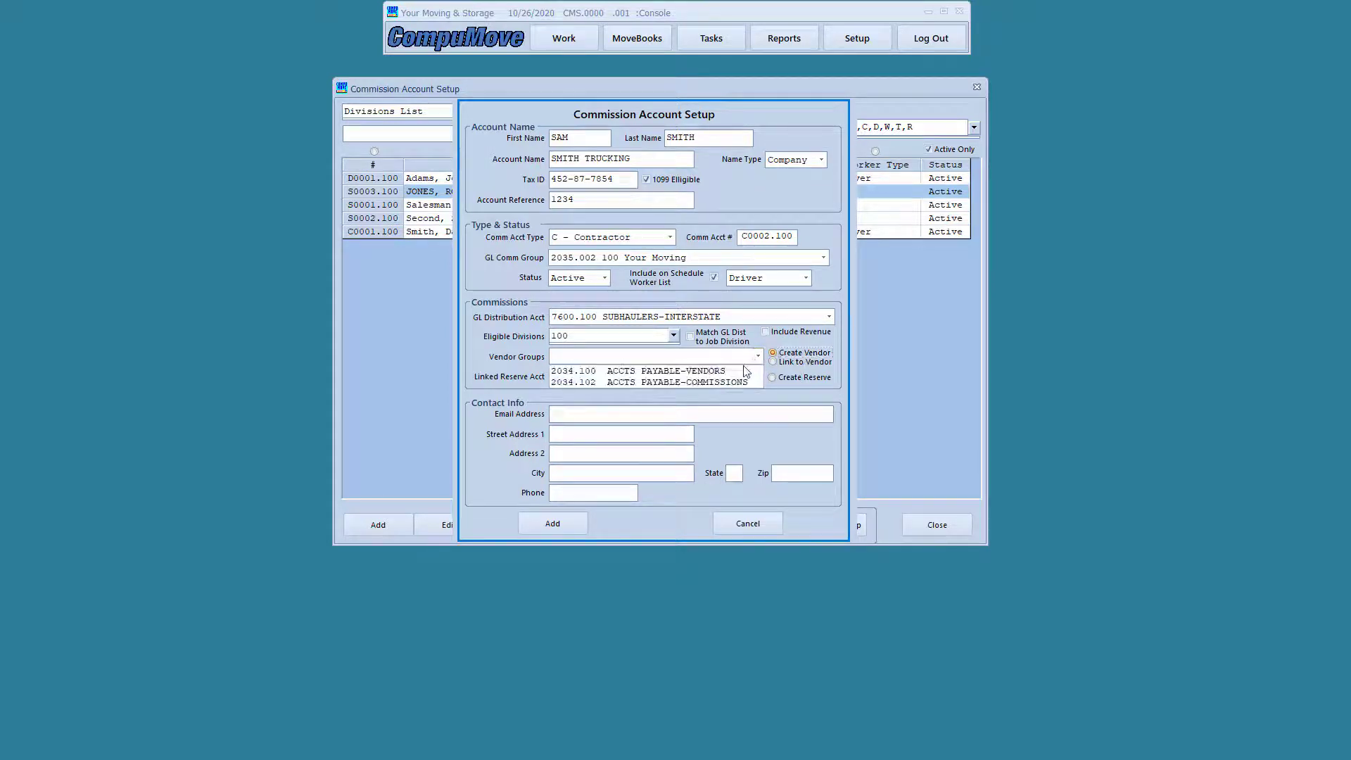
{"action": "left_click", "coordinate": [718, 382]}
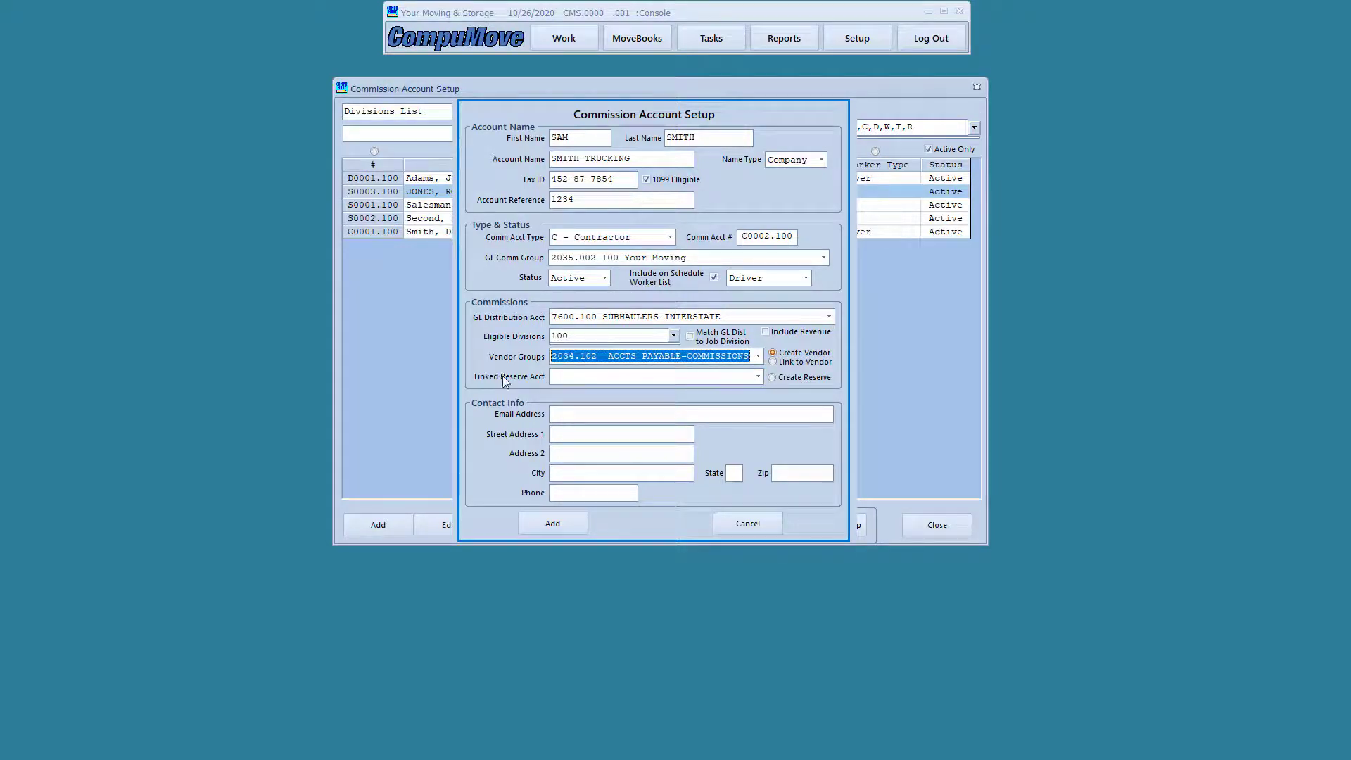
Create a new reserve account, leave linked reserve empty, and save Smith Trucking
{"action": "left_click", "coordinate": [779, 377]}
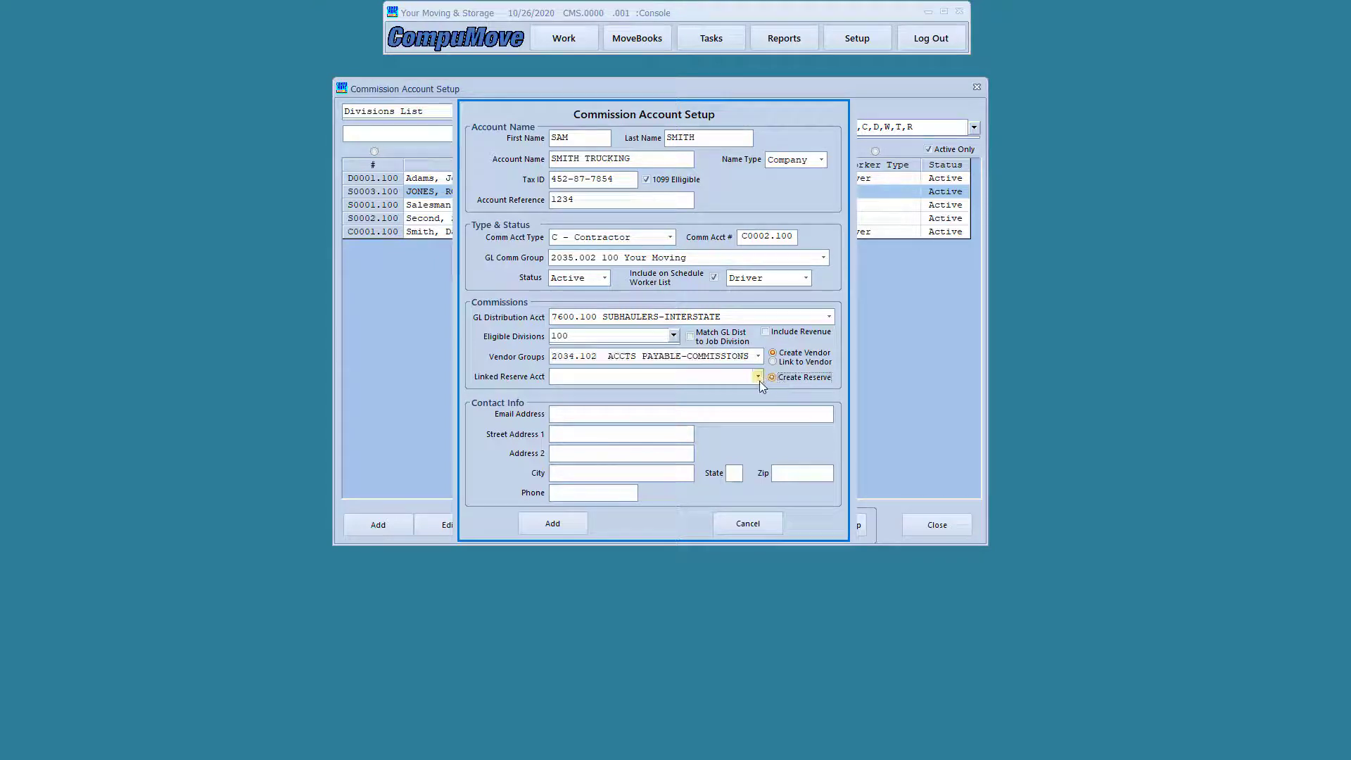
{"action": "left_click", "coordinate": [758, 377]}
{"action": "left_click", "coordinate": [759, 380]}
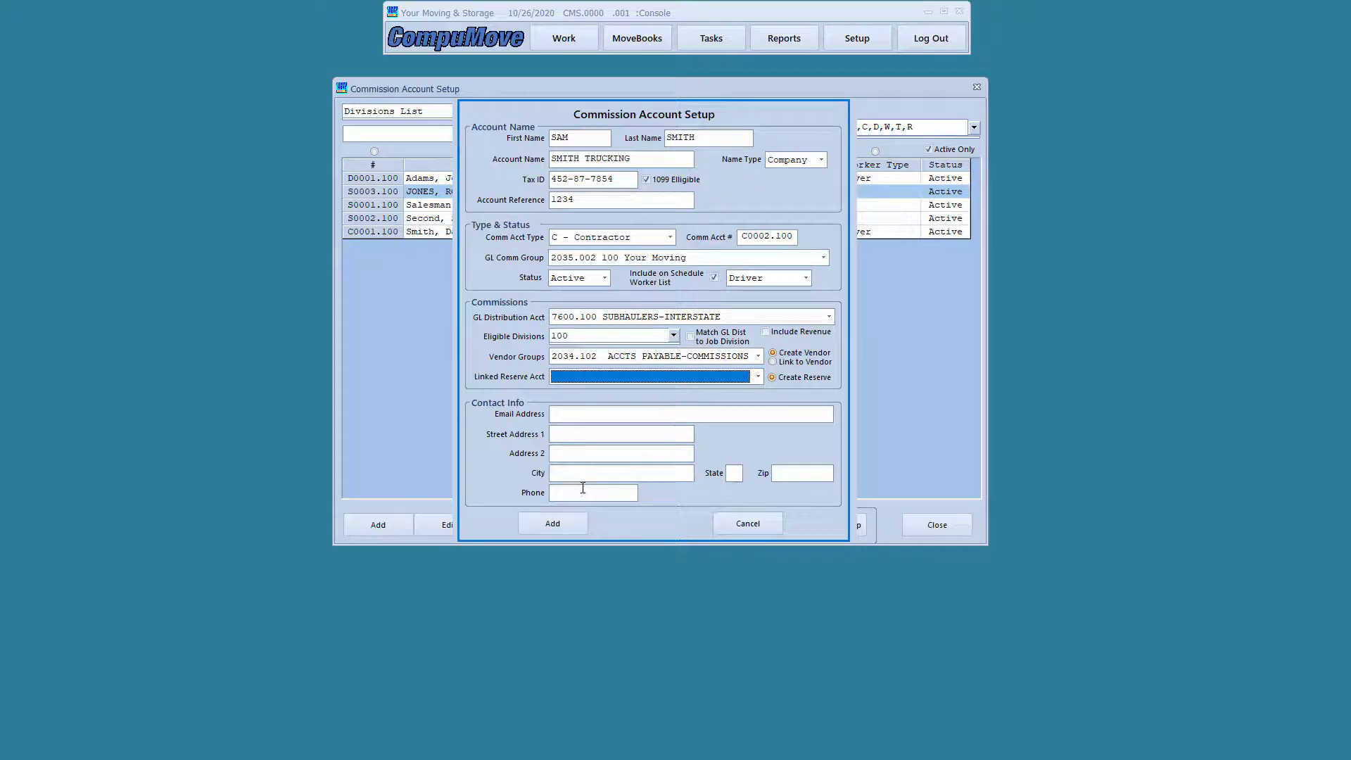
{"action": "left_click", "coordinate": [552, 525]}
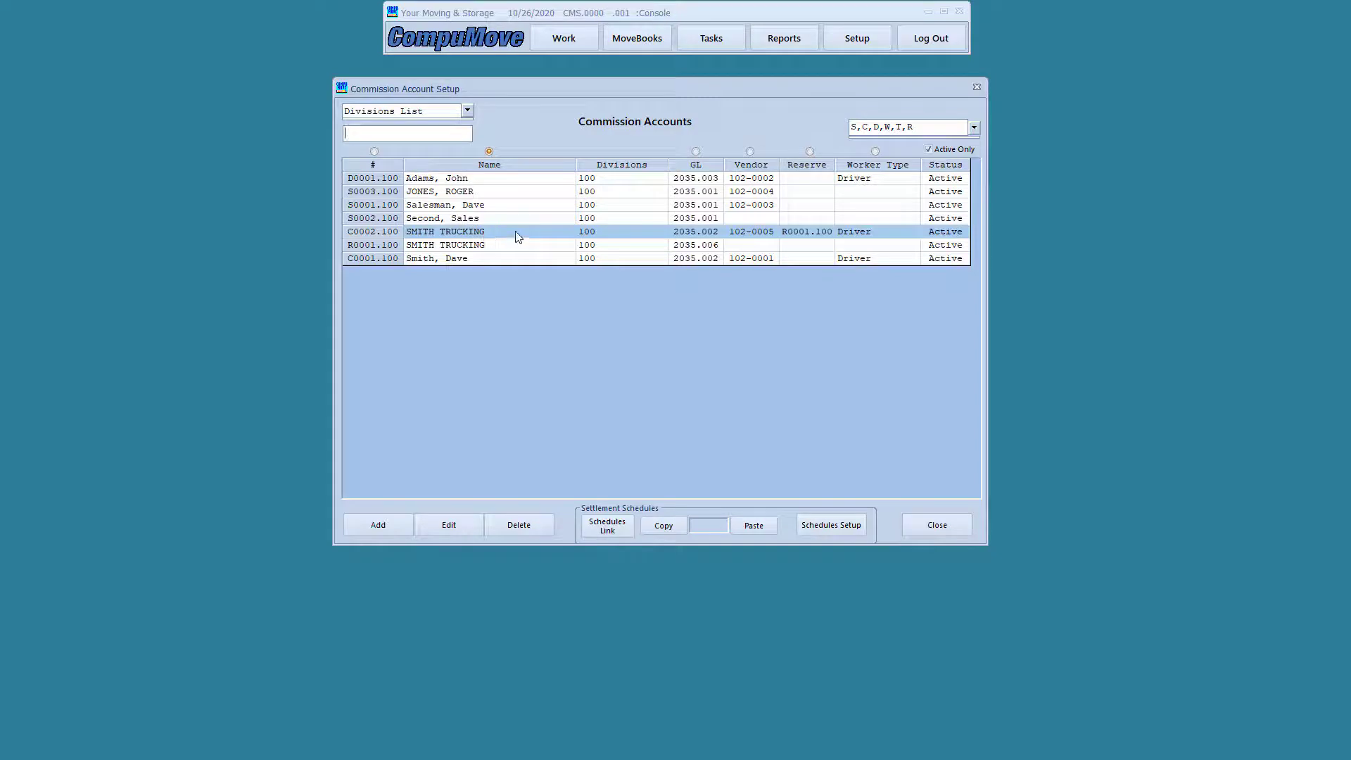
{"action": "left_click", "coordinate": [506, 246]}
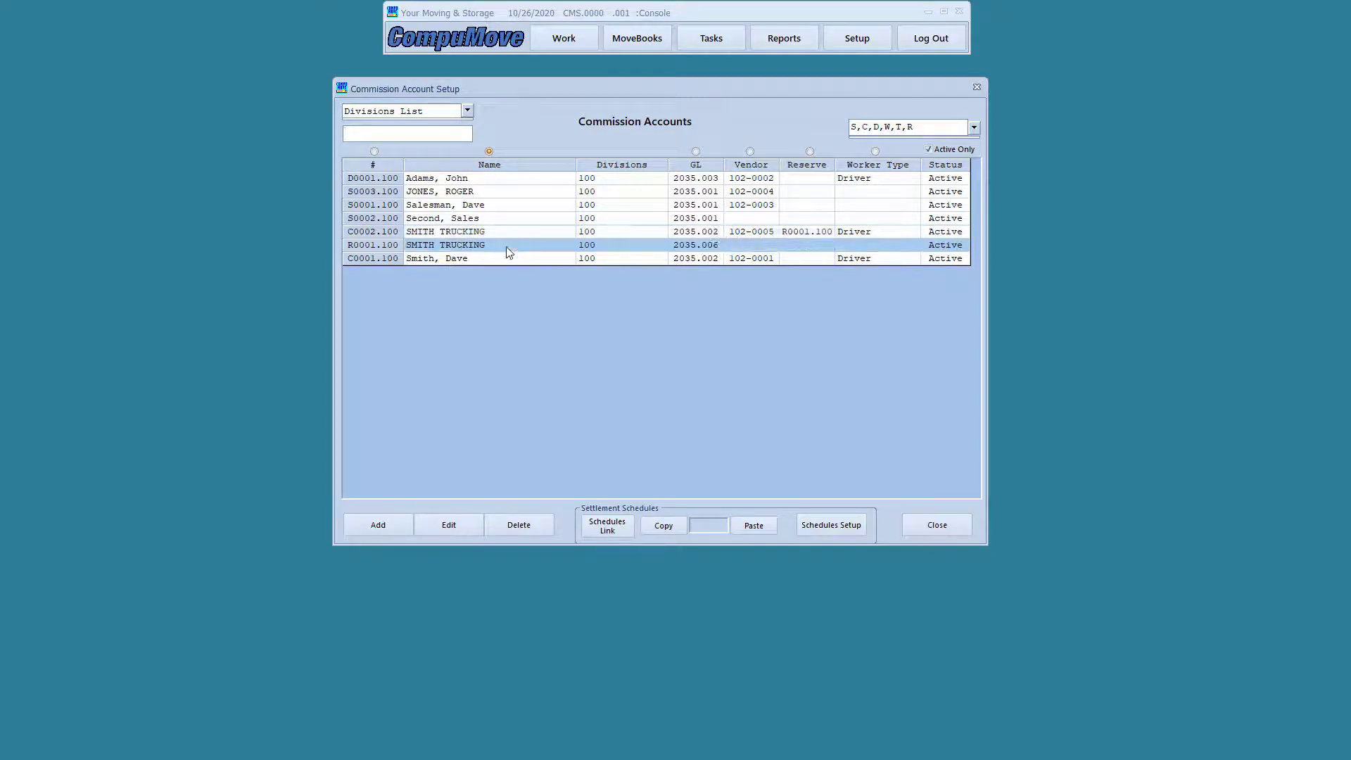
{"action": "left_click", "coordinate": [795, 234]}
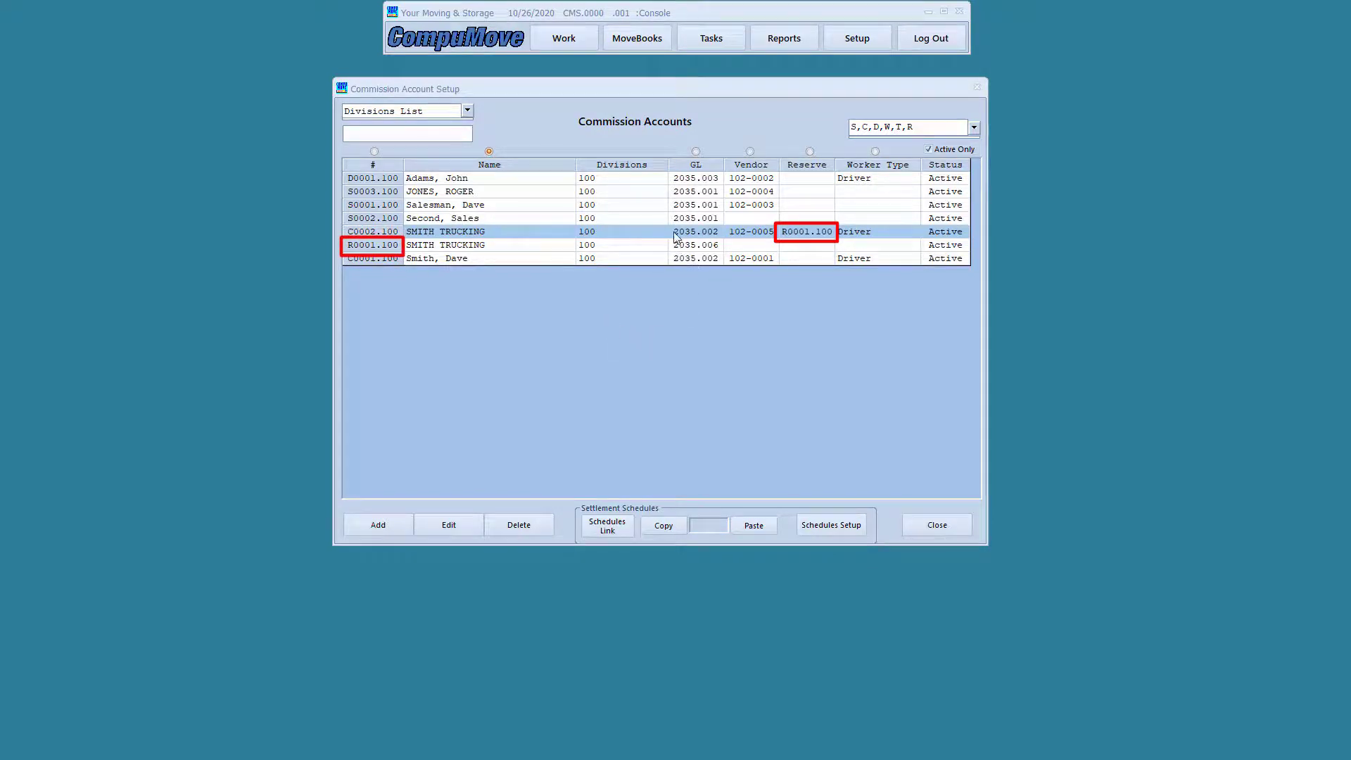
{"action": "left_click_drag", "start_coordinate": [669, 225], "coordinate": [876, 241]}
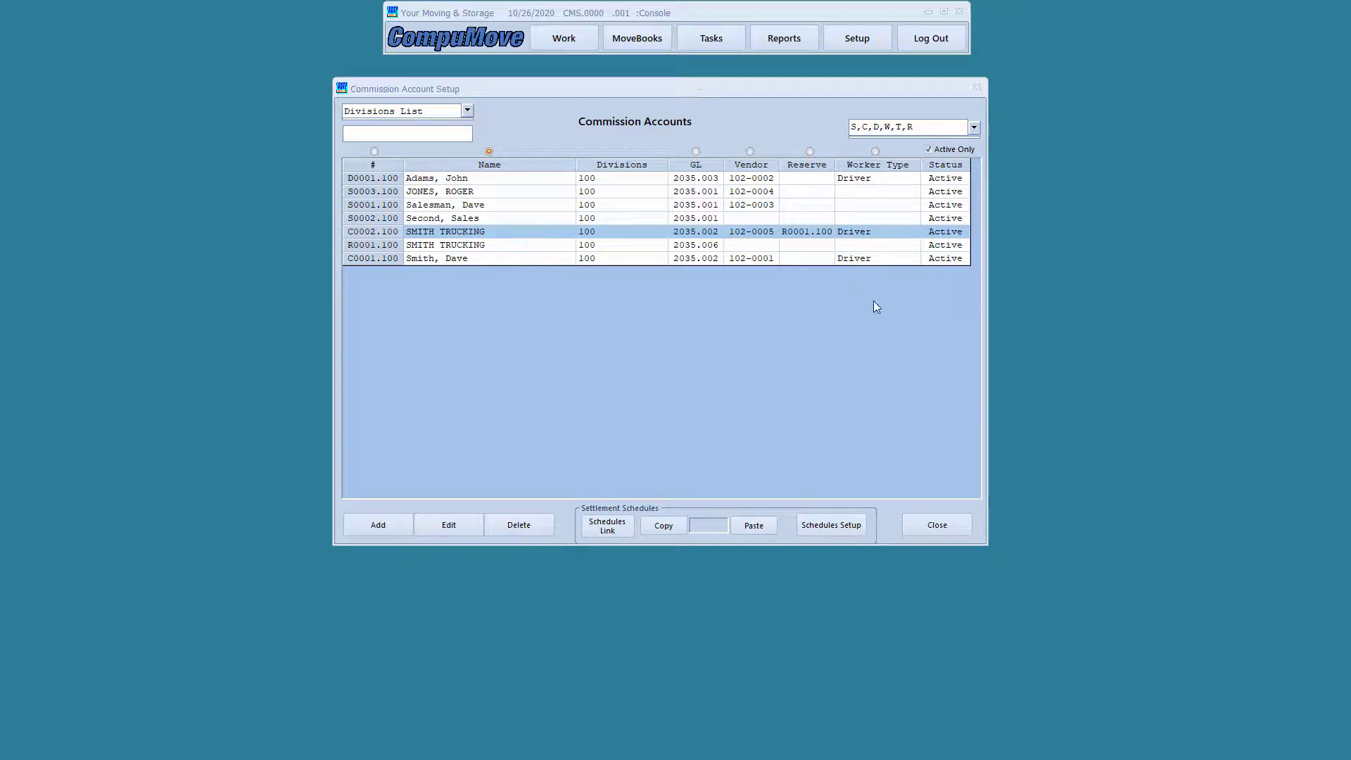
Close commission setup, check the worker linked to SMITH TRUCKING in Worker Resources, then close it
{"action": "left_click", "coordinate": [937, 527]}
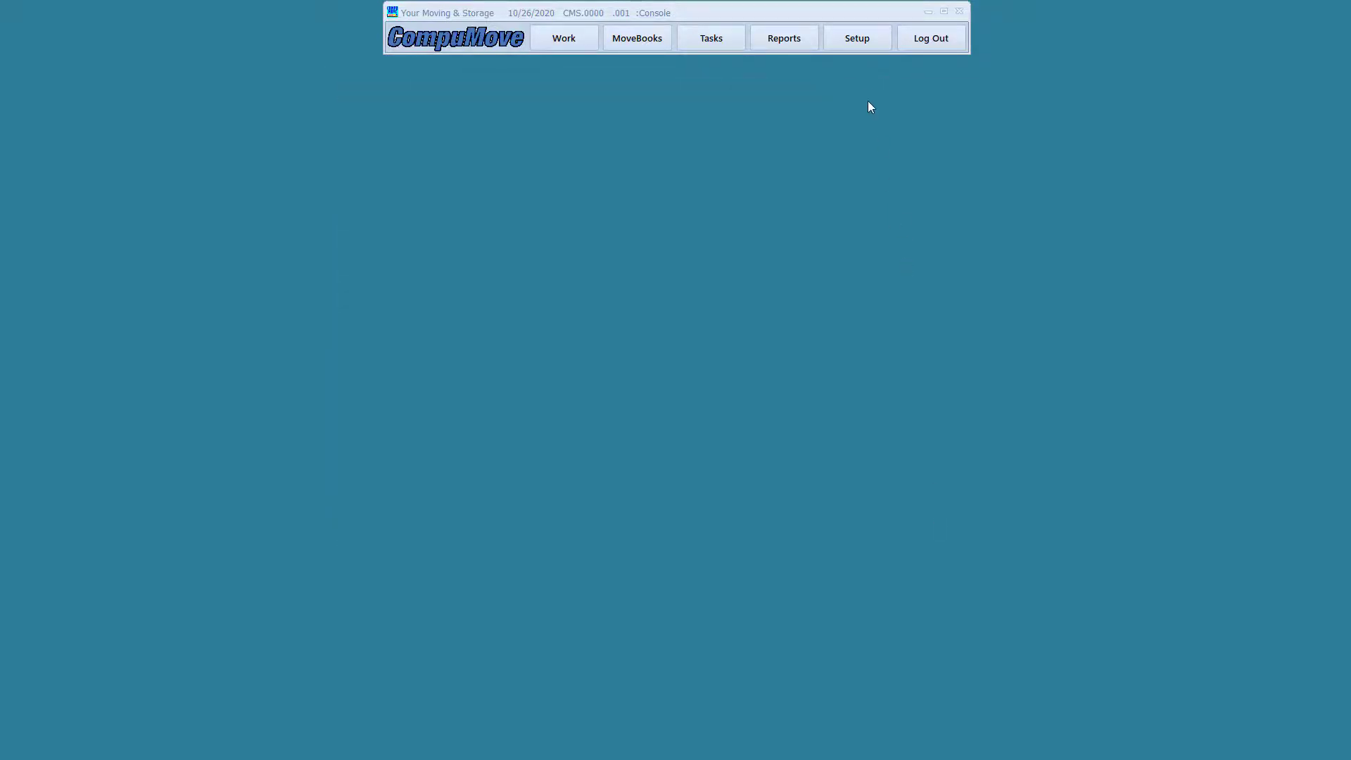
{"action": "left_click", "coordinate": [858, 41]}
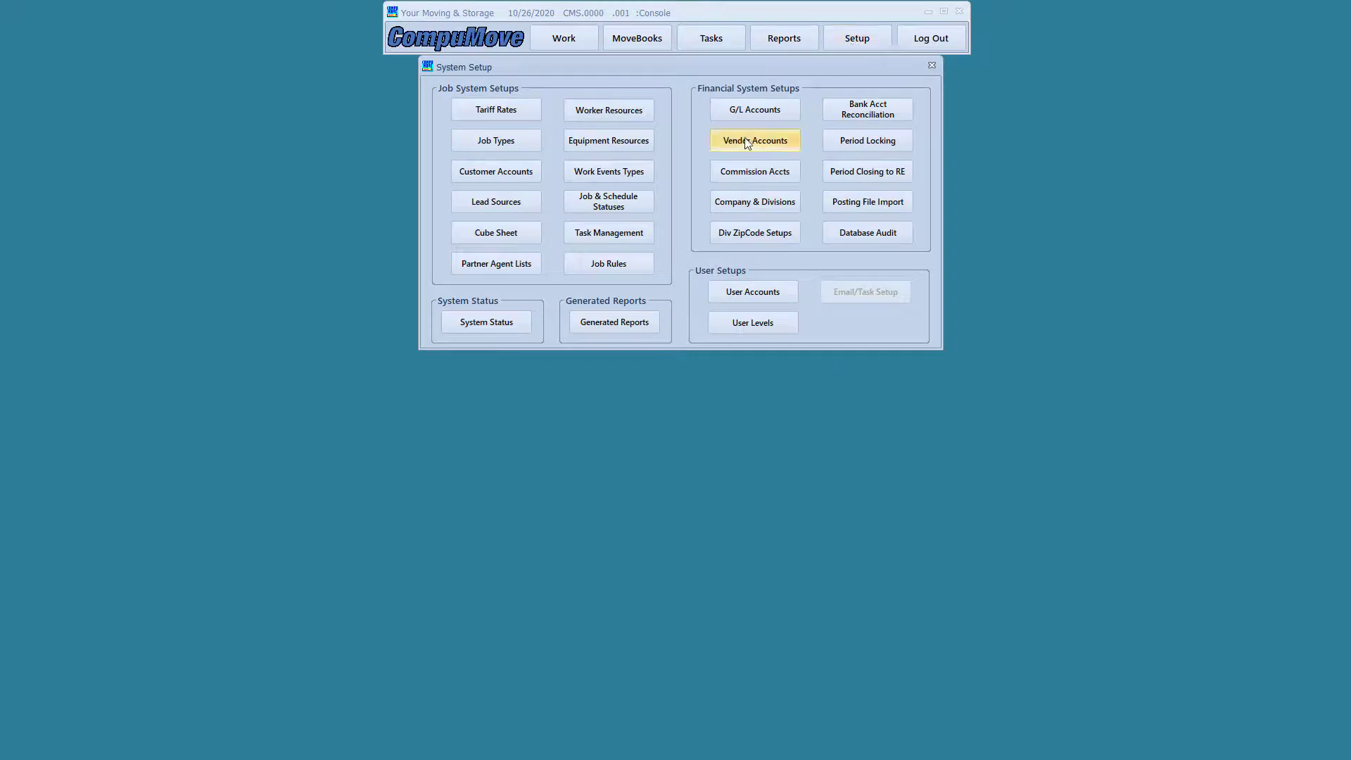
{"action": "left_click", "coordinate": [623, 112]}
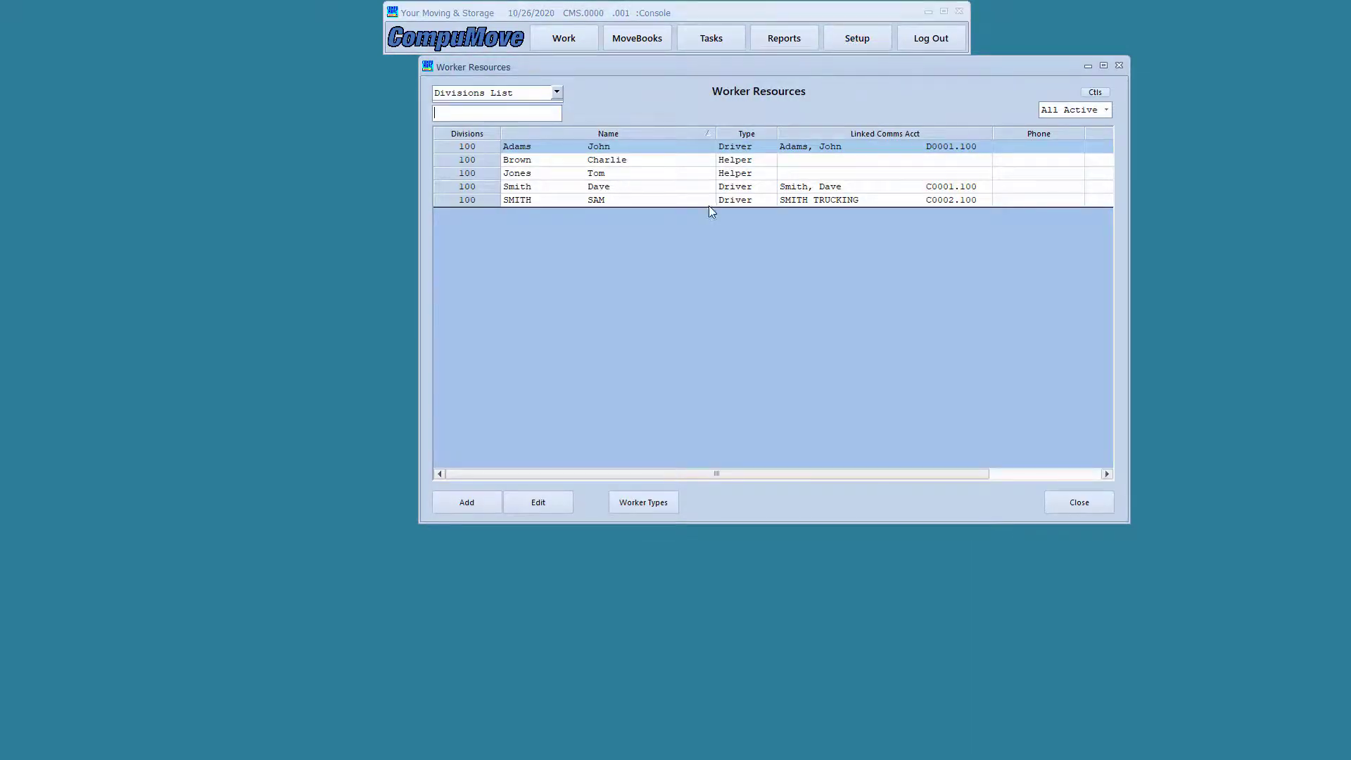
{"action": "left_click", "coordinate": [644, 201]}
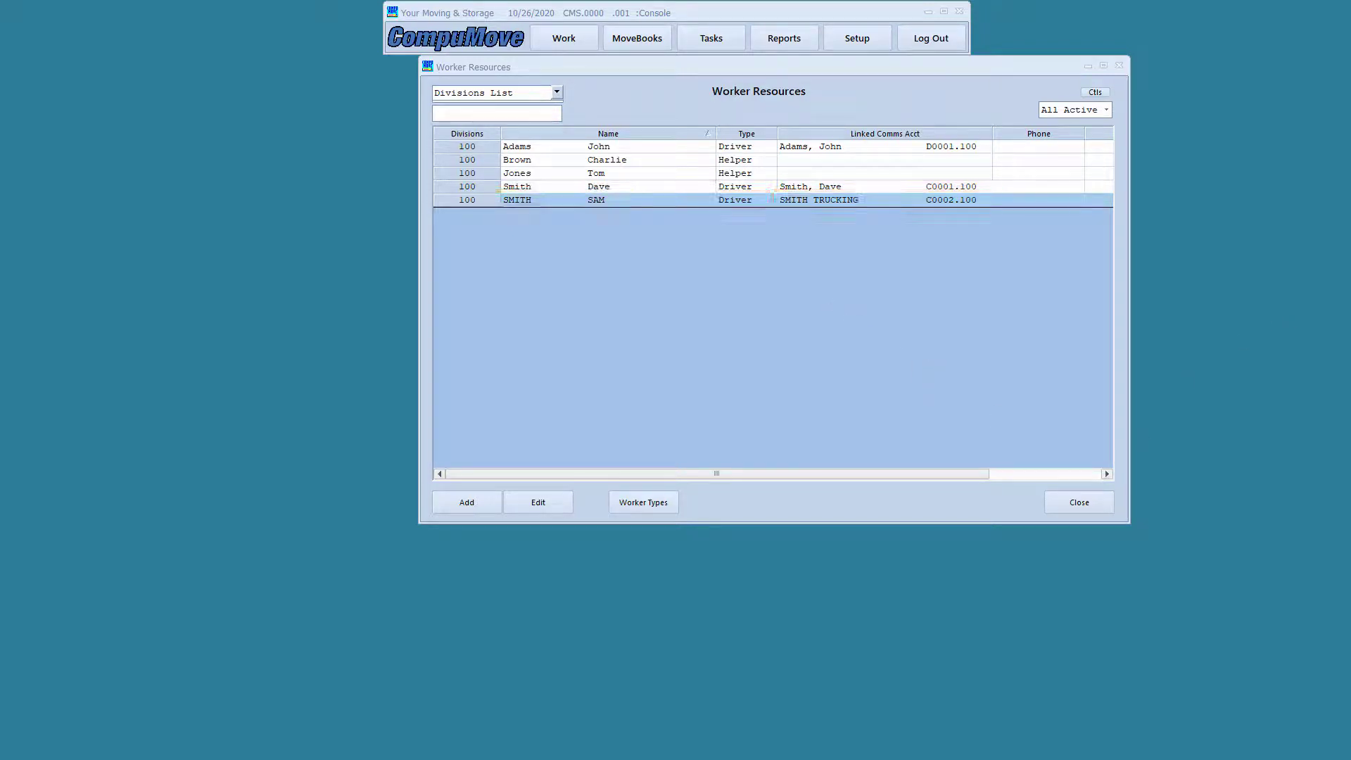
{"action": "left_click", "coordinate": [1075, 502]}
Start a new 01000.100 Local Moves - Hourly quote and list its available salespeople
{"action": "left_click", "coordinate": [567, 45]}
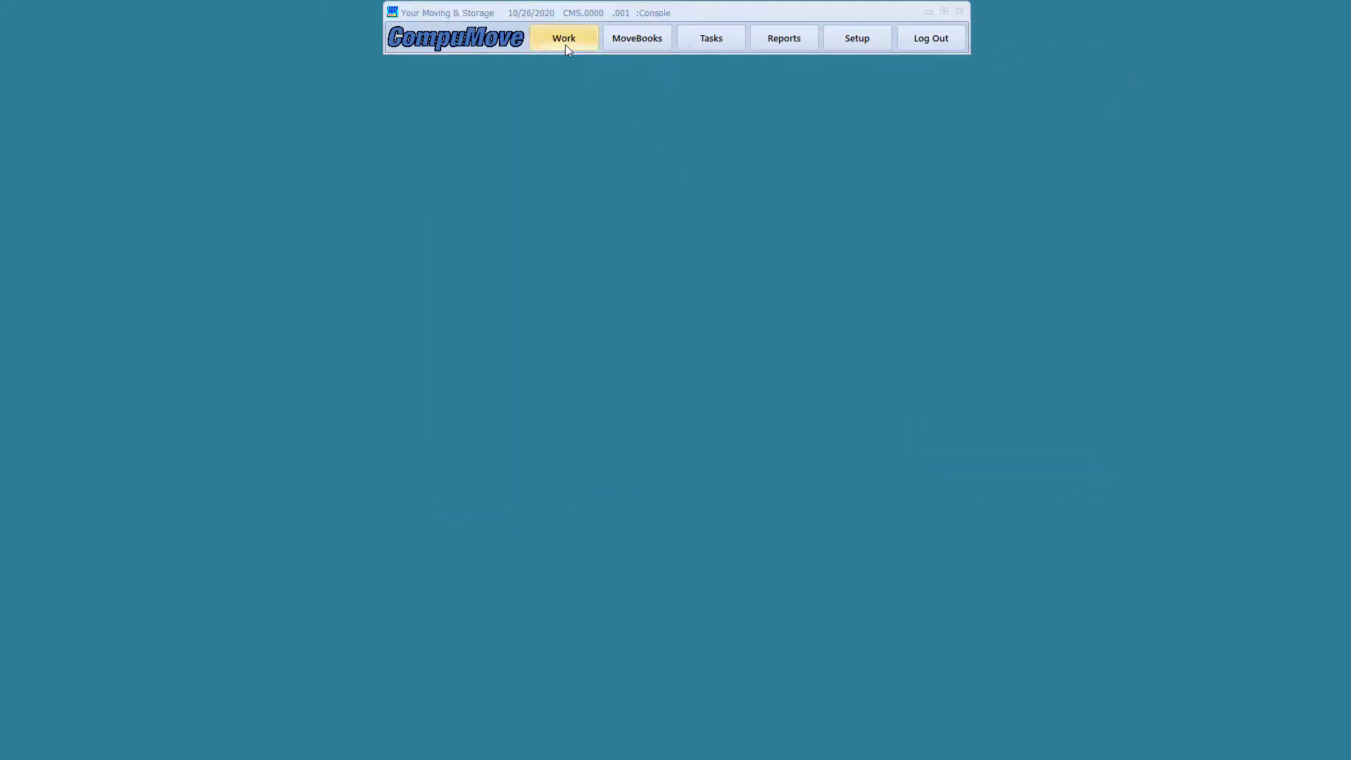
{"action": "left_click", "coordinate": [542, 112]}
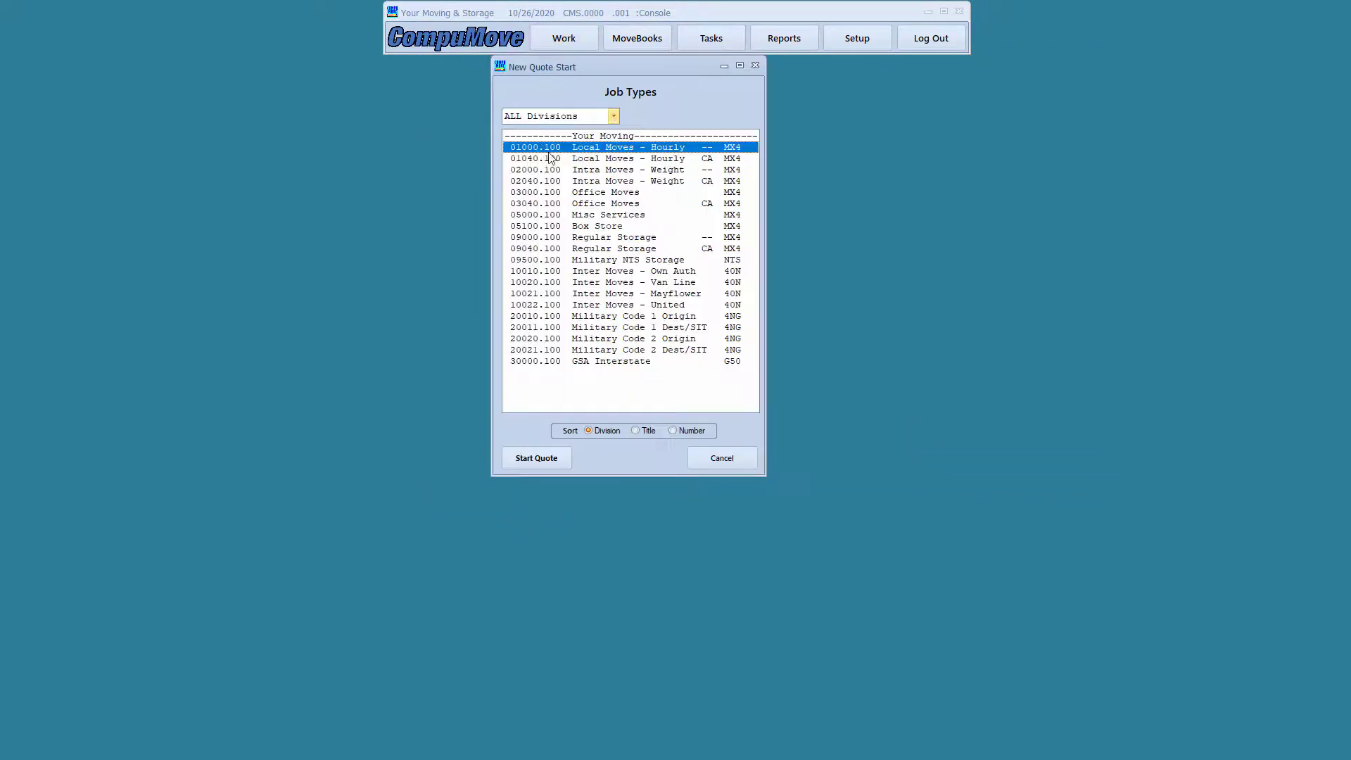
{"action": "double_click", "coordinate": [590, 149]}
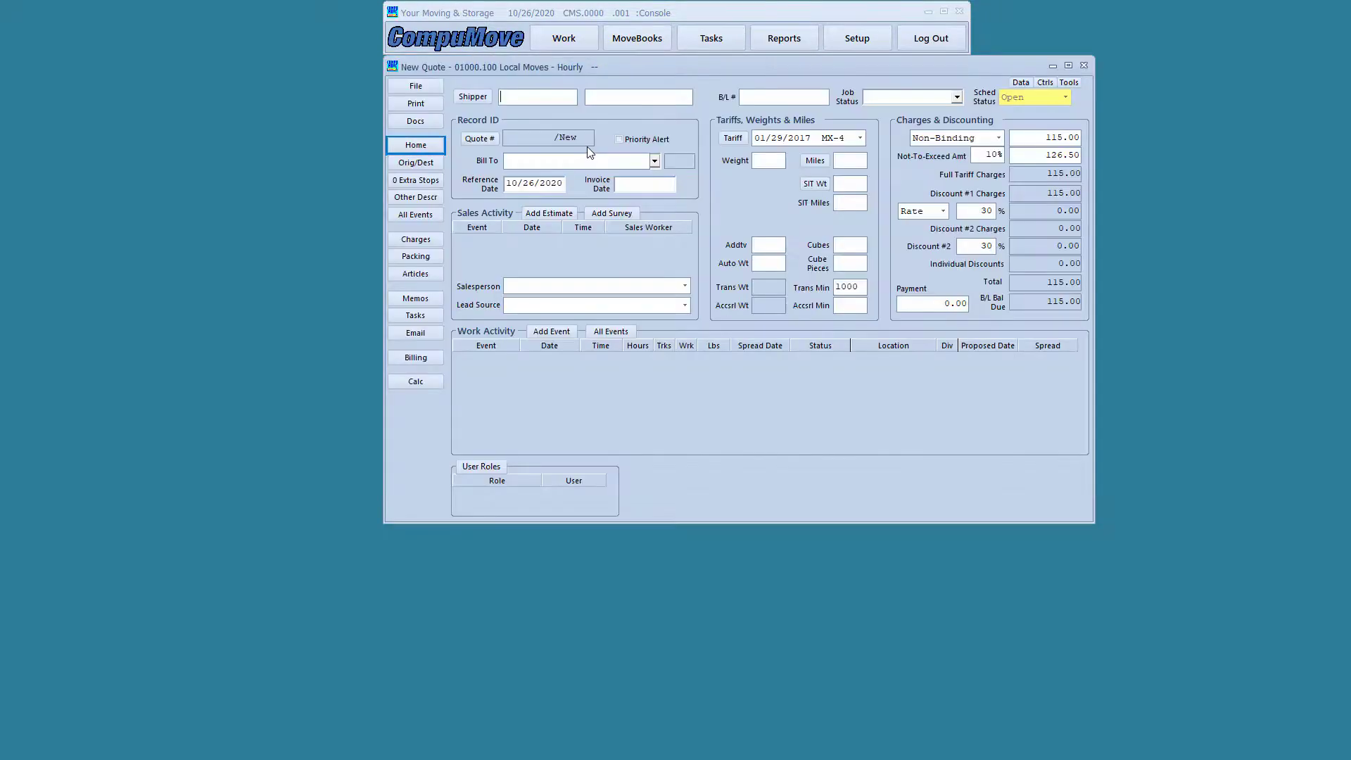
{"action": "left_click", "coordinate": [686, 285]}
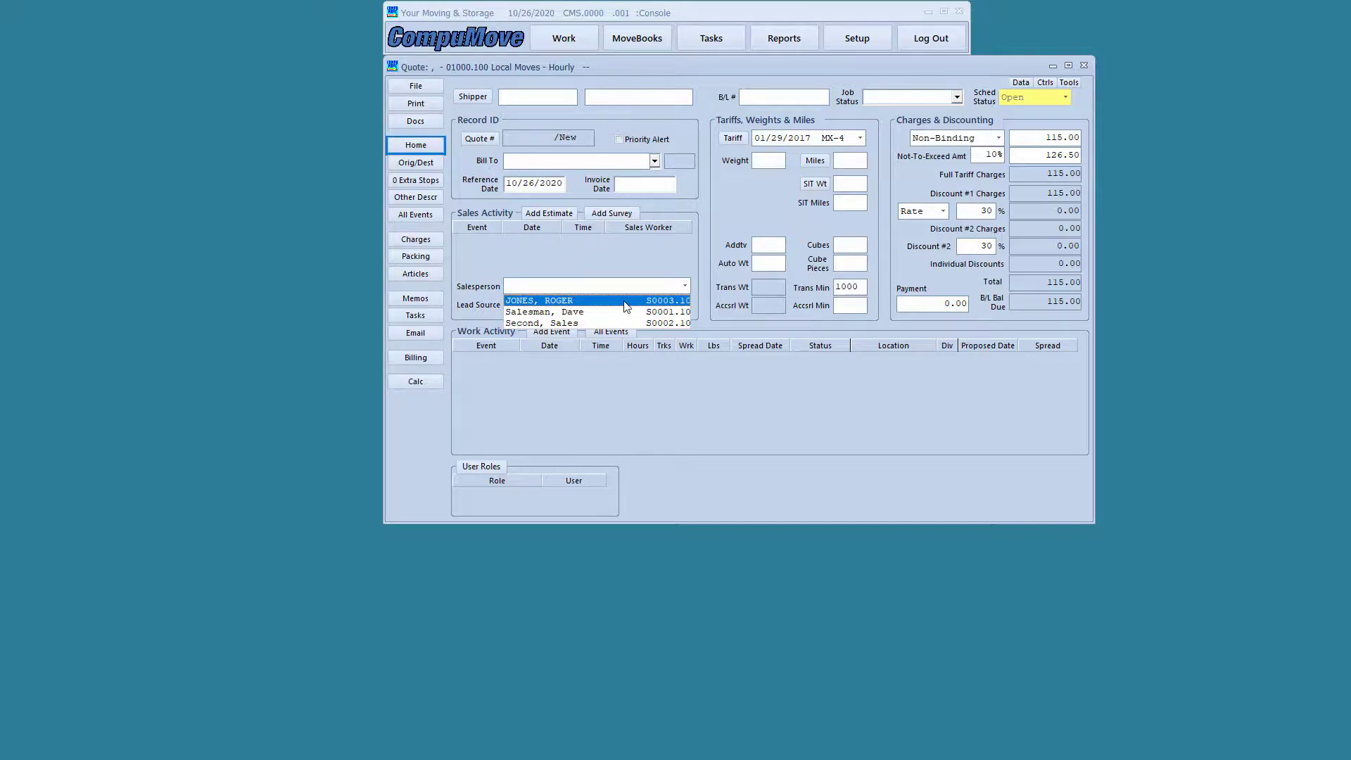
Make S0003.100 the quote's salesperson, then bring up the System Setup options
{"action": "left_click", "coordinate": [624, 301]}
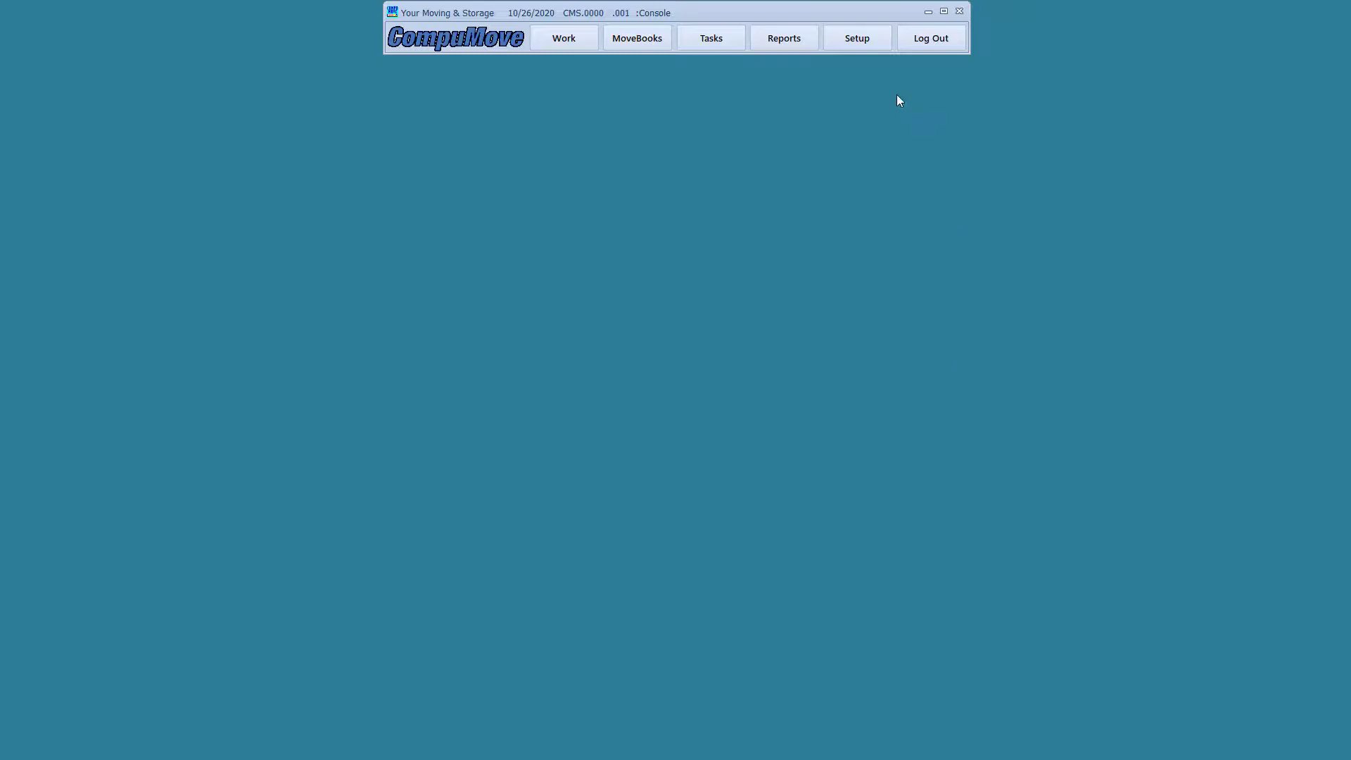
{"action": "left_click", "coordinate": [852, 38]}
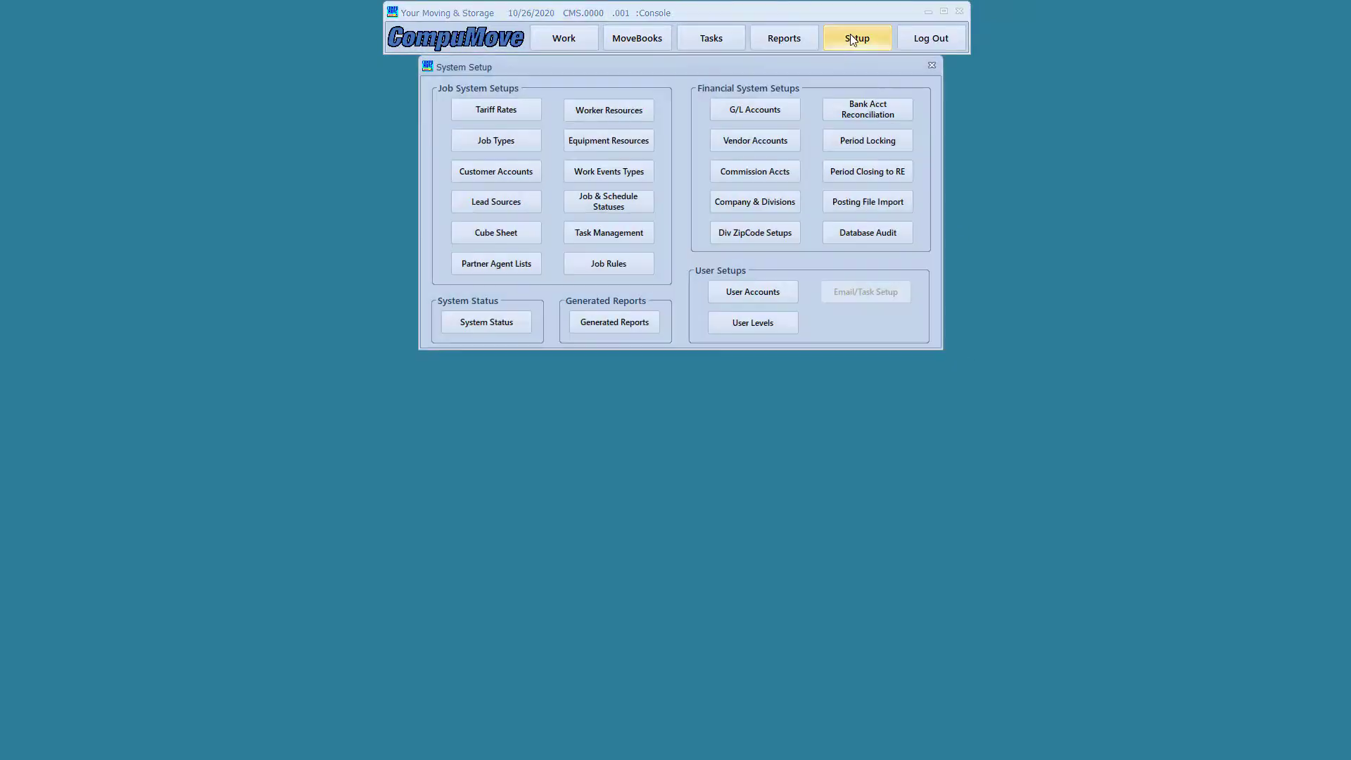
Open User Accounts setup, shift its window down-left, and discard the unsaved quote
{"action": "left_click", "coordinate": [746, 292]}
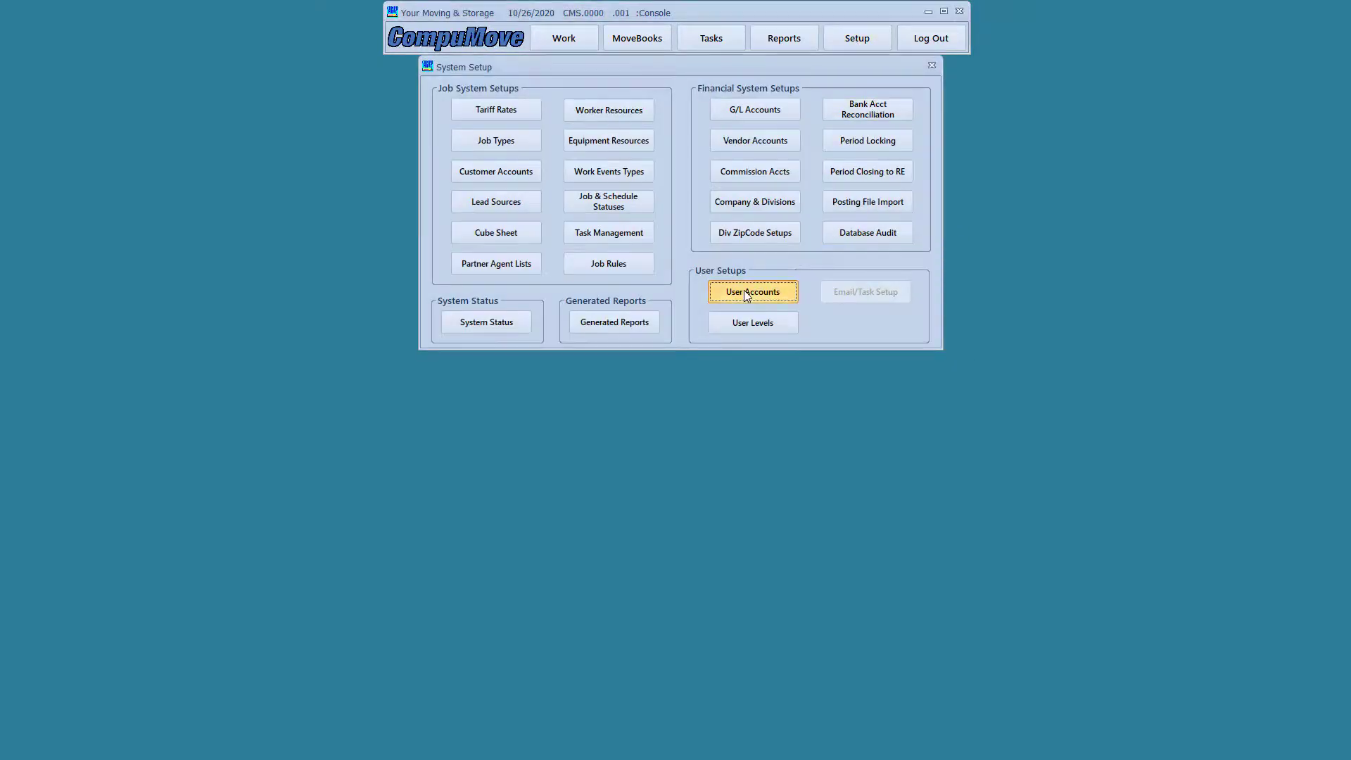
{"action": "left_click_drag", "start_coordinate": [754, 70], "coordinate": [667, 114]}
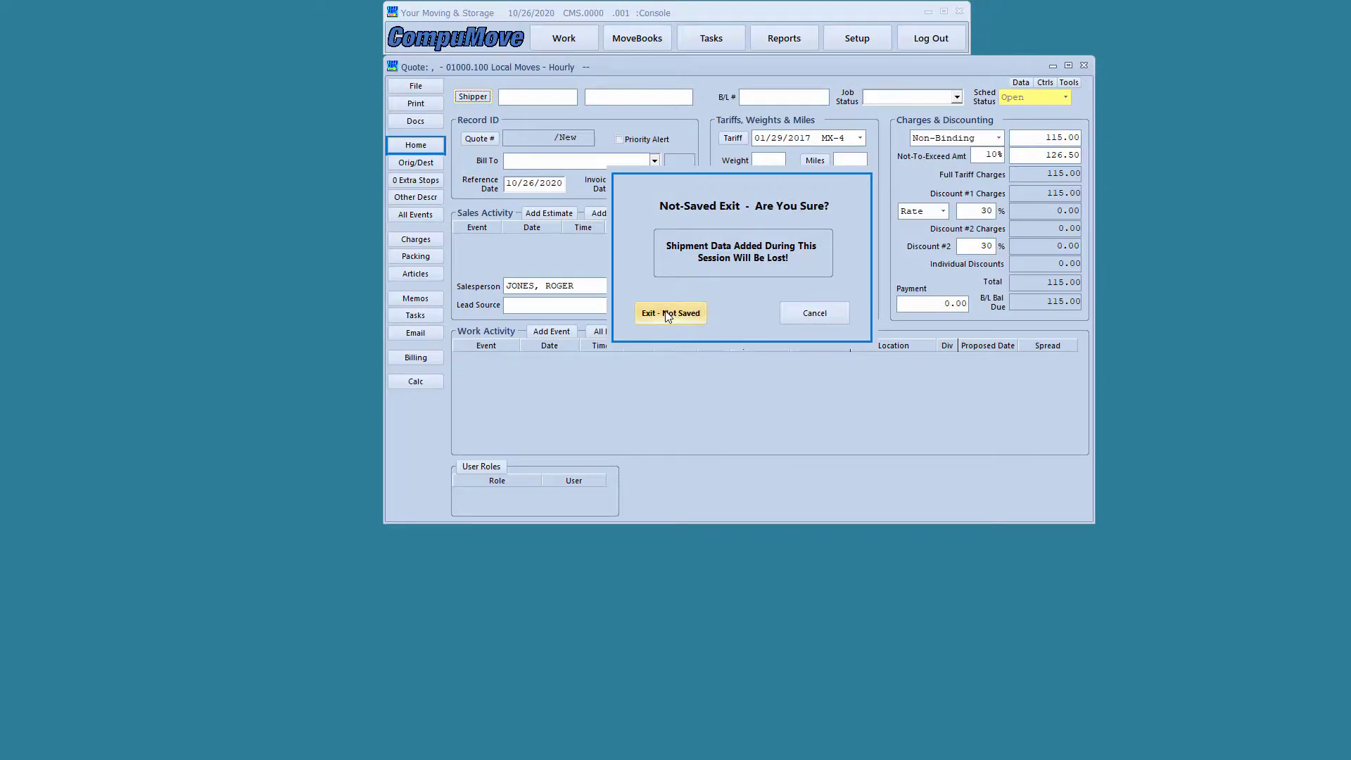
{"action": "left_click", "coordinate": [669, 314]}
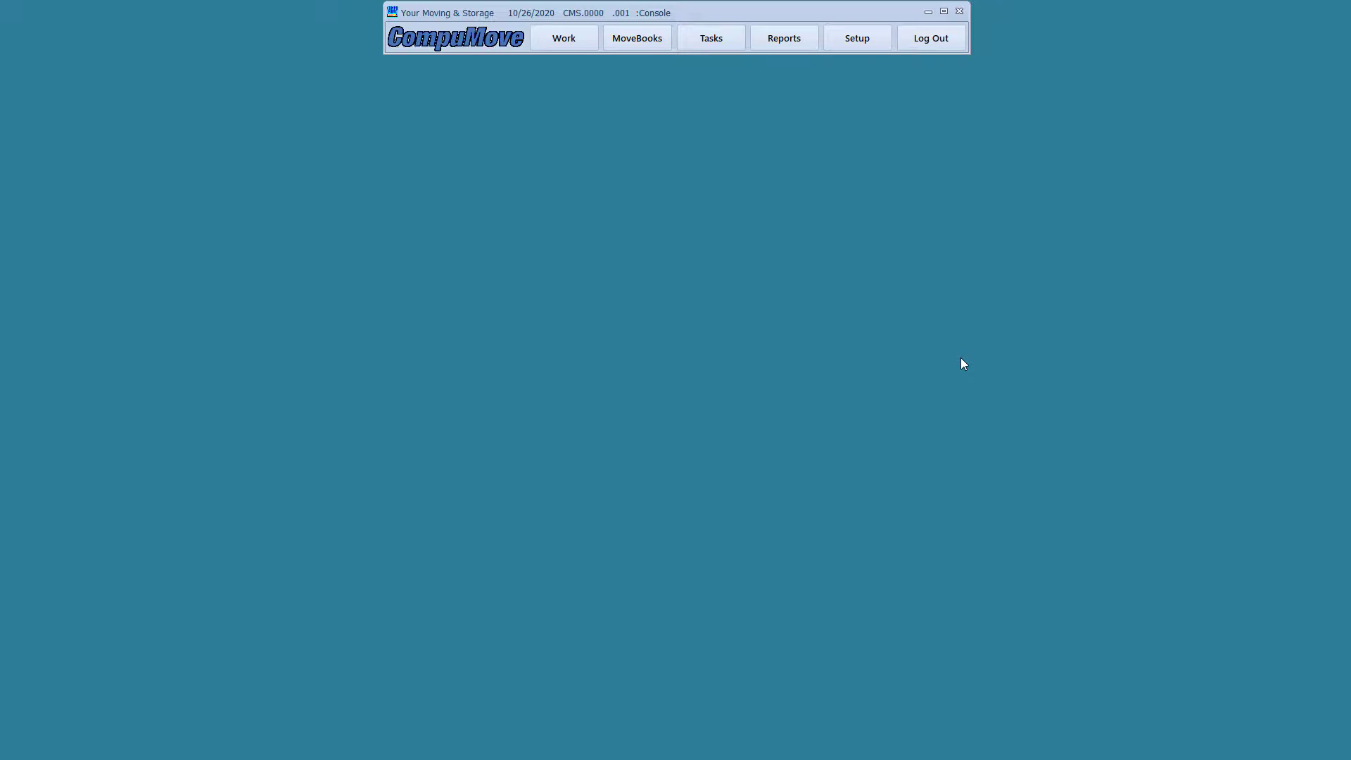
Open User Accounts from Setup, move it down-left, and begin a new user entry
{"action": "left_click", "coordinate": [849, 33]}
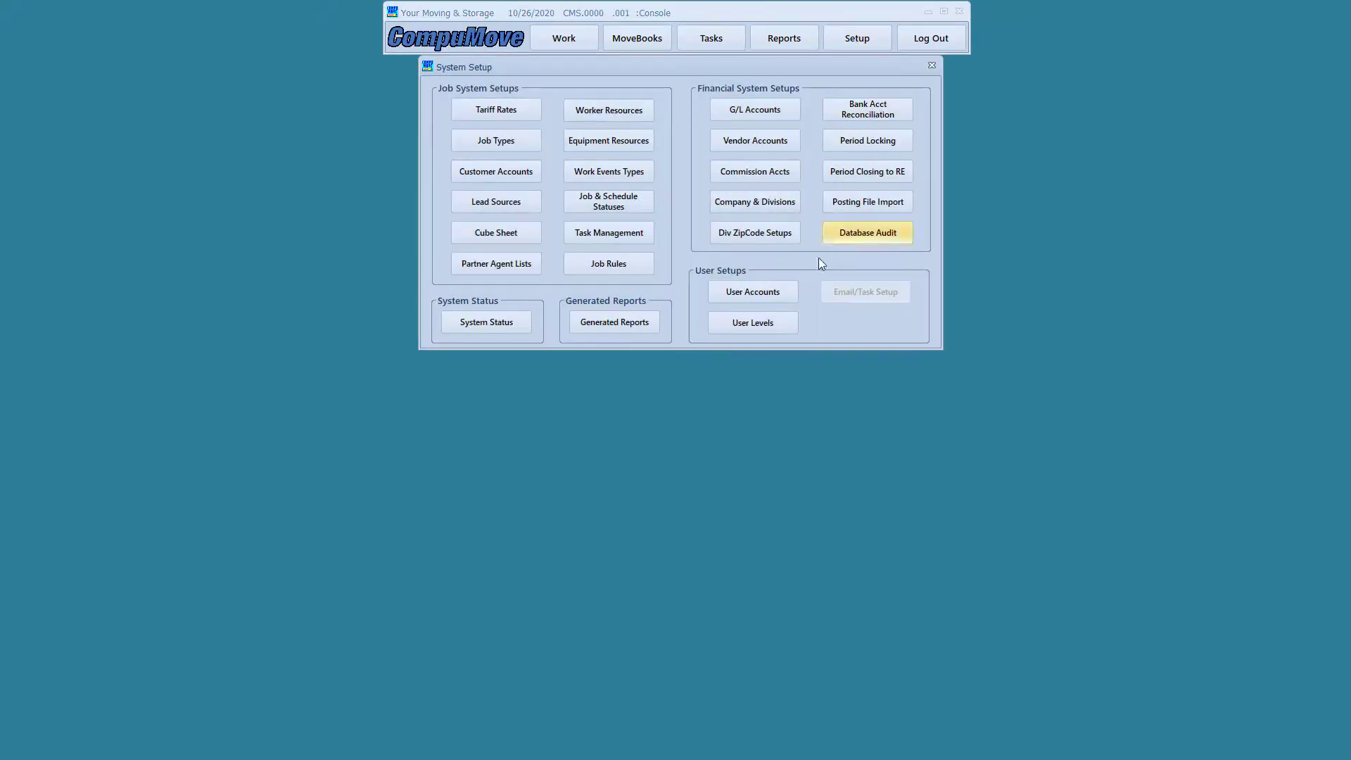
{"action": "left_click", "coordinate": [745, 291]}
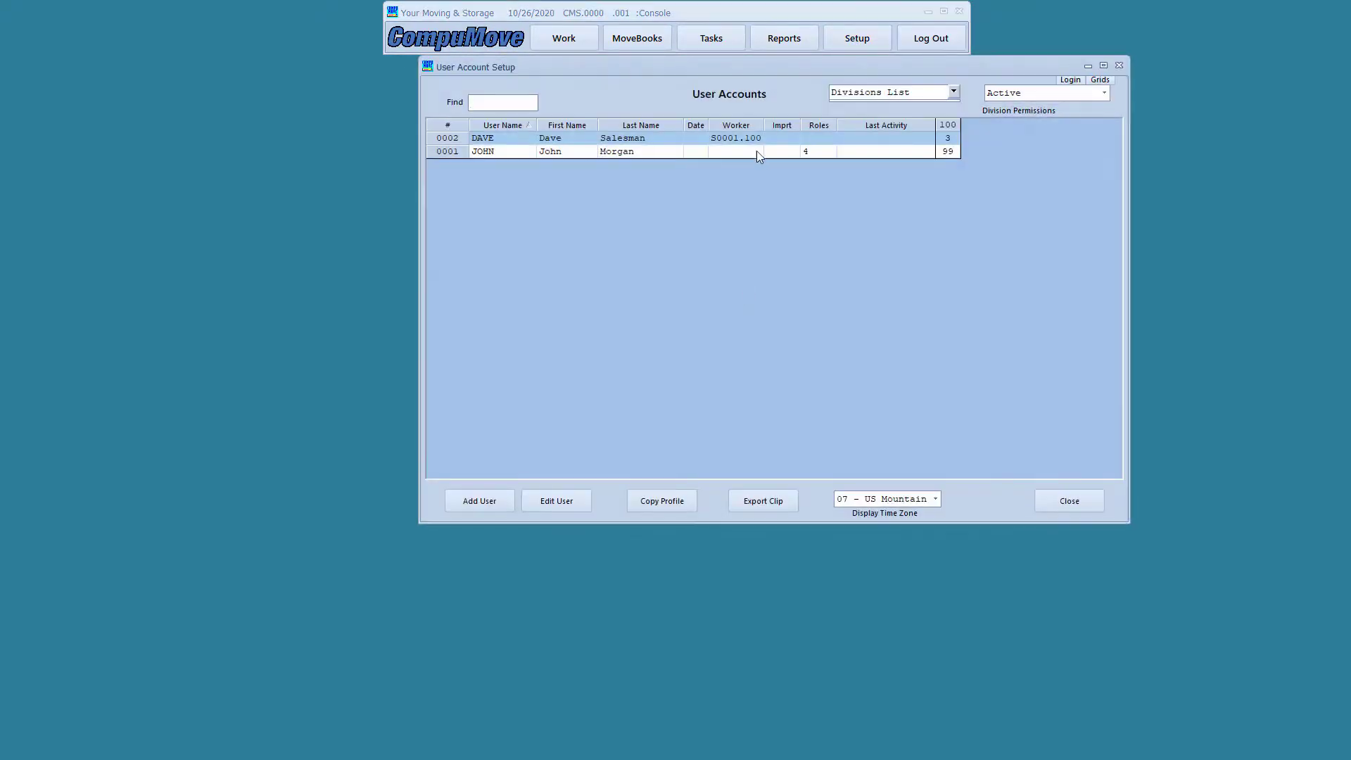
{"action": "left_click_drag", "start_coordinate": [753, 69], "coordinate": [665, 112]}
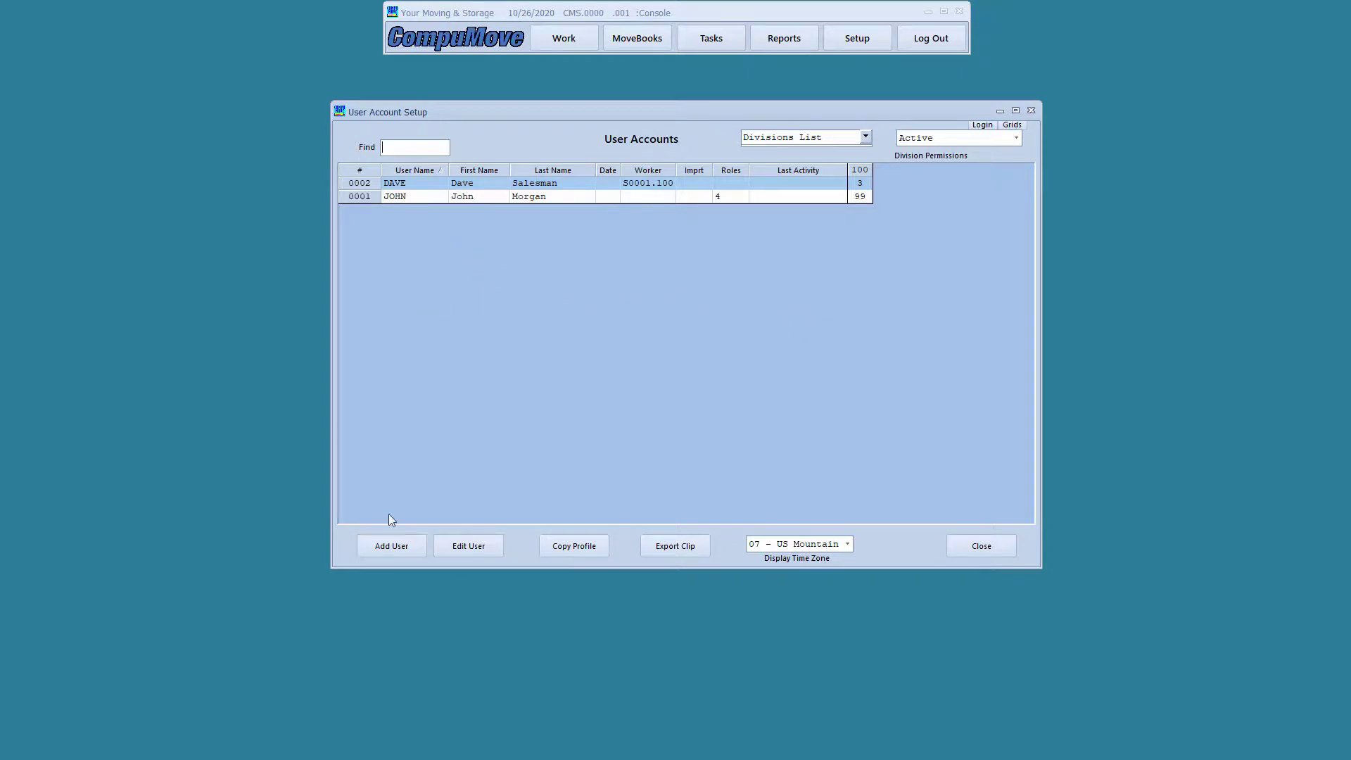
{"action": "left_click", "coordinate": [392, 545]}
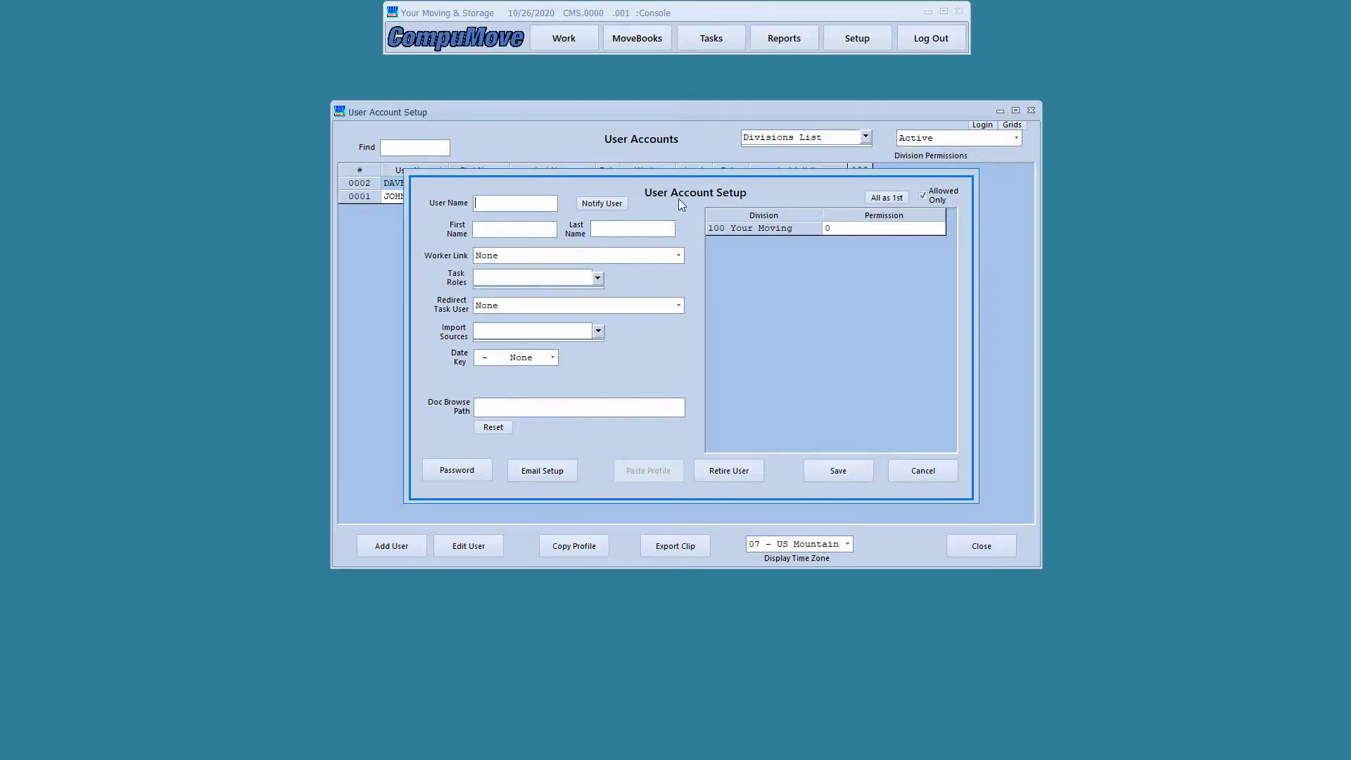
Link the new login to salesperson worker record S0003.100
{"action": "left_click", "coordinate": [502, 201]}
{"action": "left_click", "coordinate": [1249, 277]}
{"action": "left_click_drag", "start_coordinate": [413, 239], "coordinate": [696, 276]}
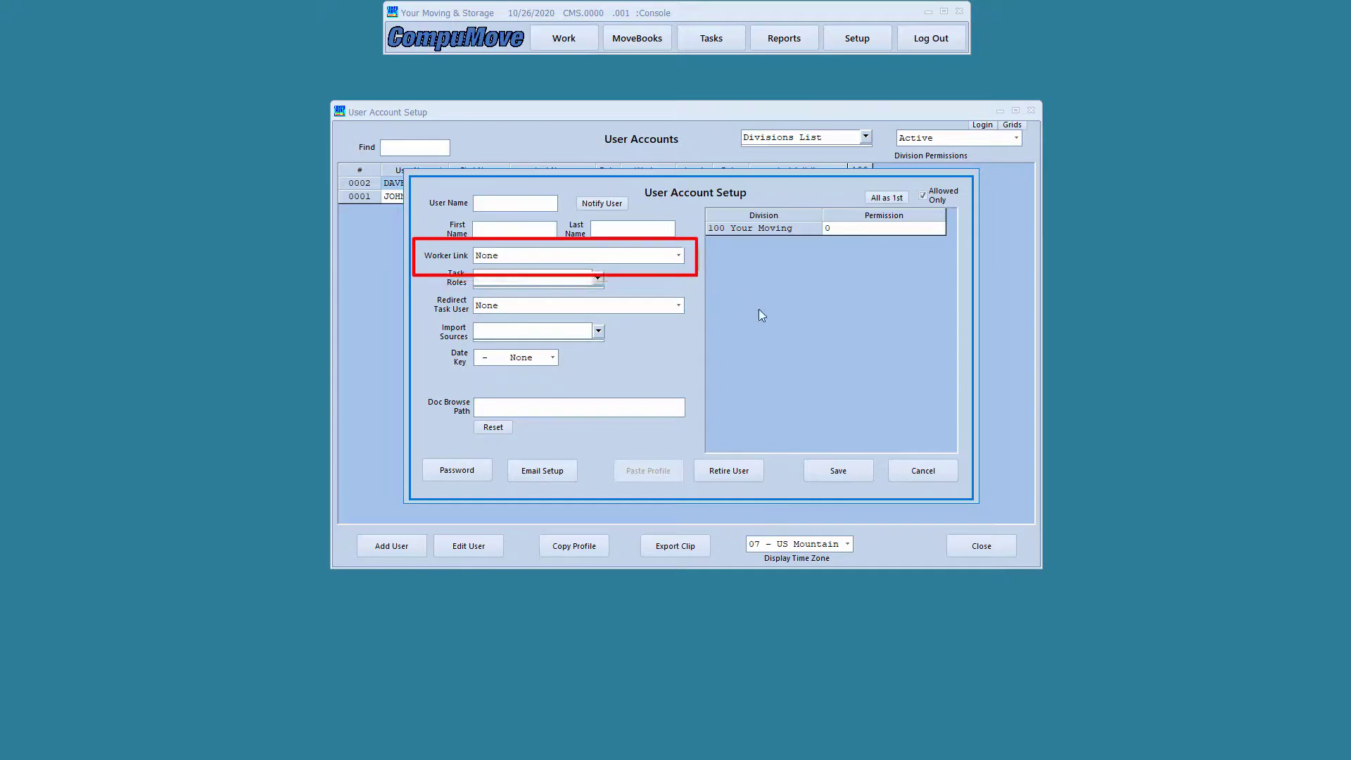
{"action": "key", "text": "Escape"}
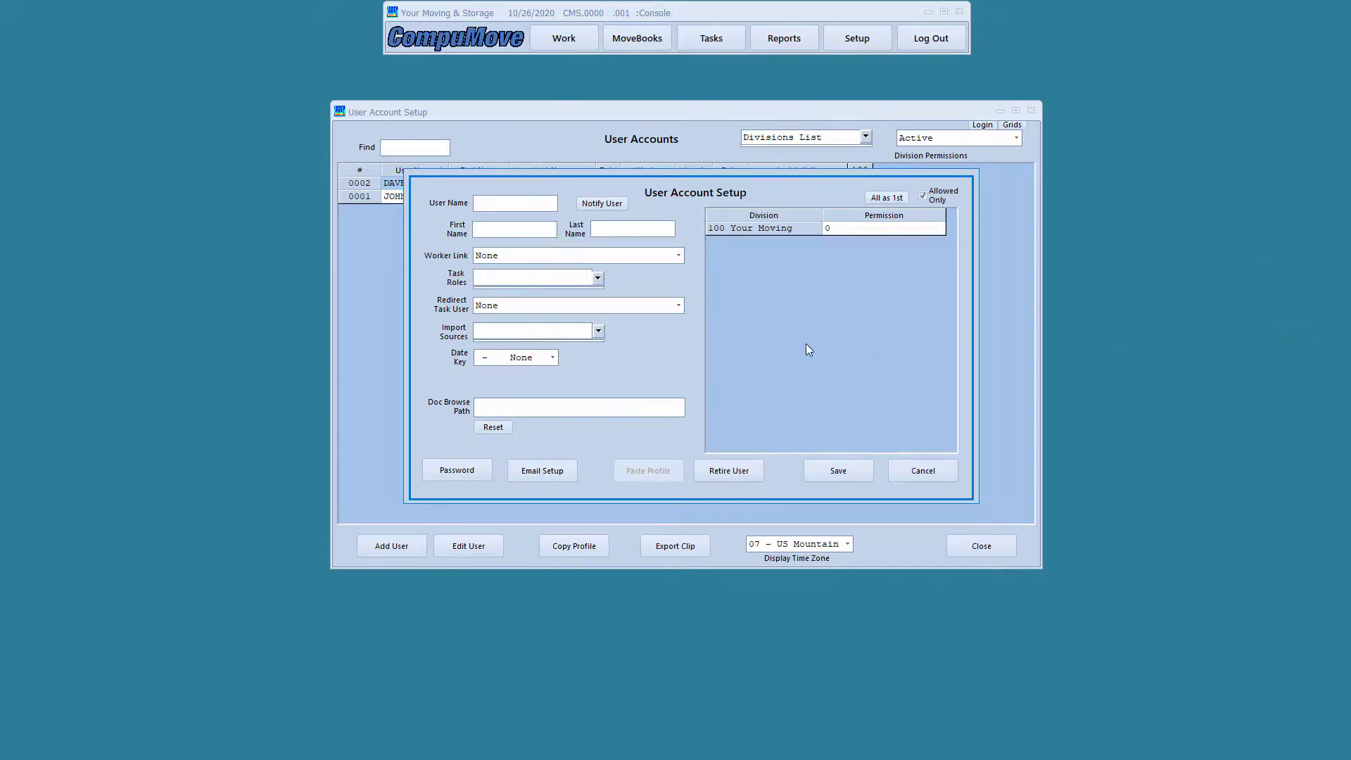
{"action": "left_click", "coordinate": [678, 255]}
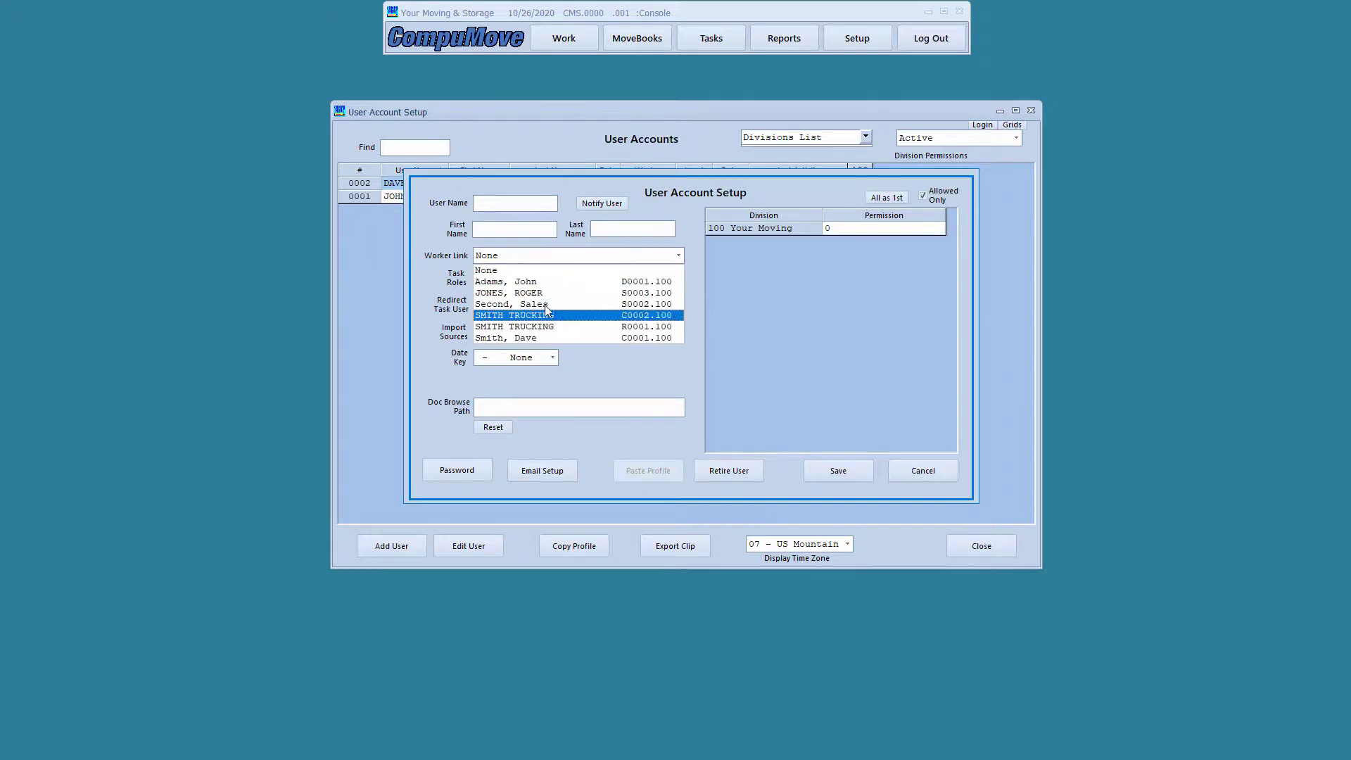
{"action": "left_click", "coordinate": [547, 294]}
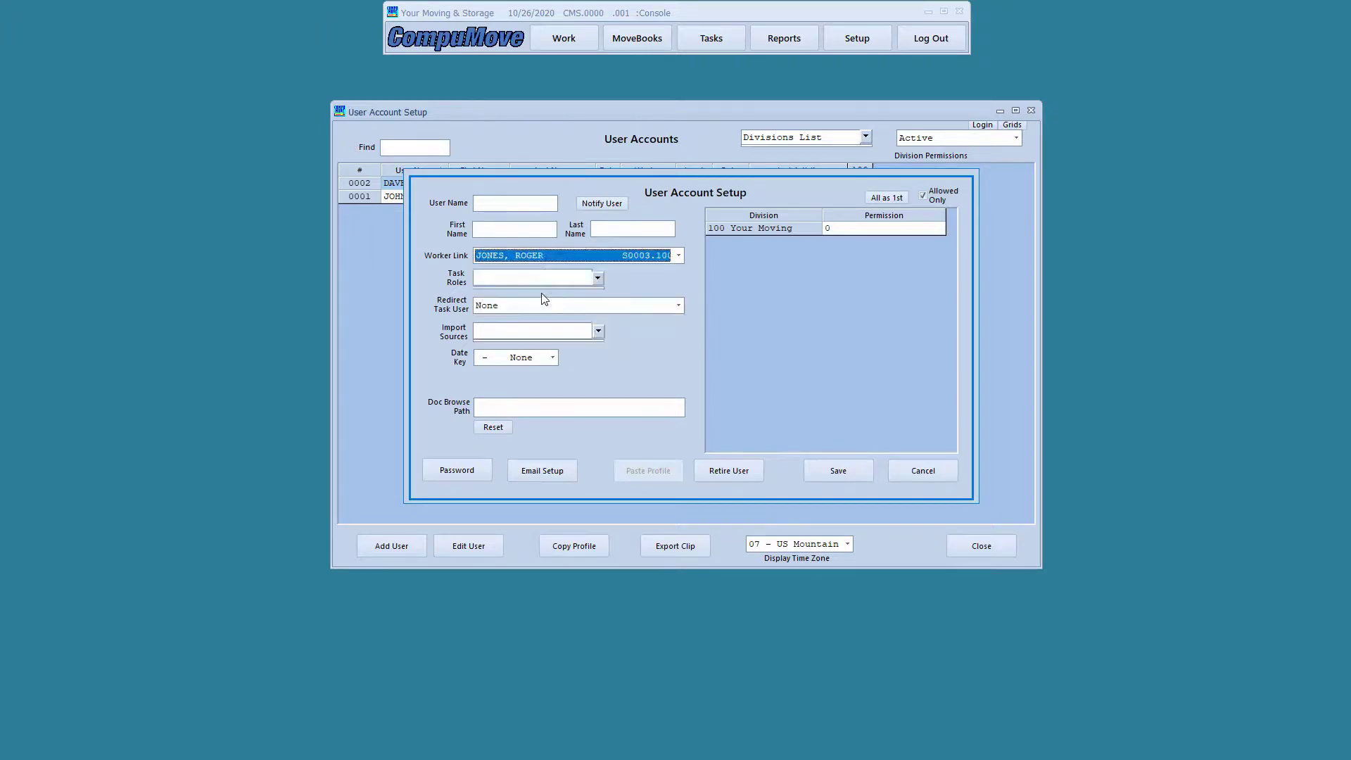
Enter the user name and first name, grant division 100 HIGH SALES permission, and save
{"action": "left_click", "coordinate": [497, 206]}
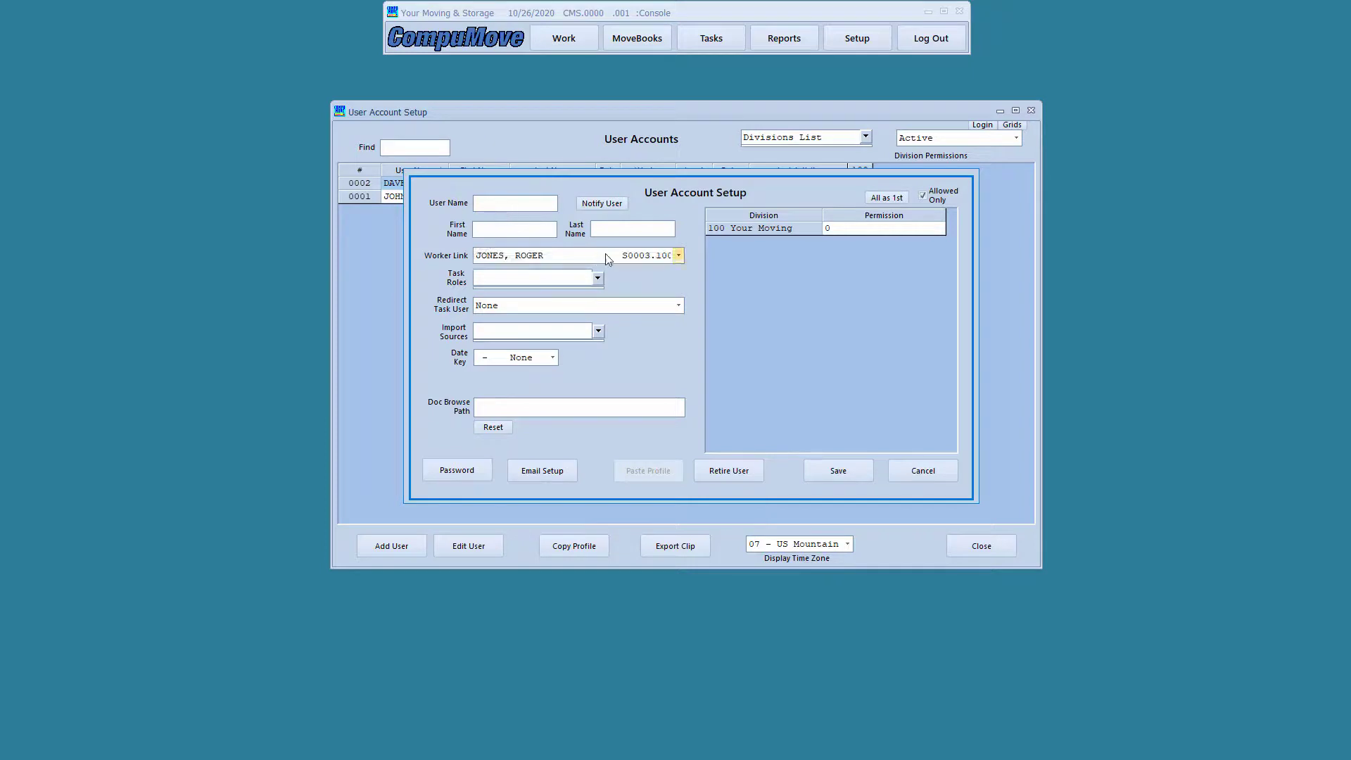
{"action": "type", "text": "Roger"}
{"action": "left_click", "coordinate": [903, 233]}
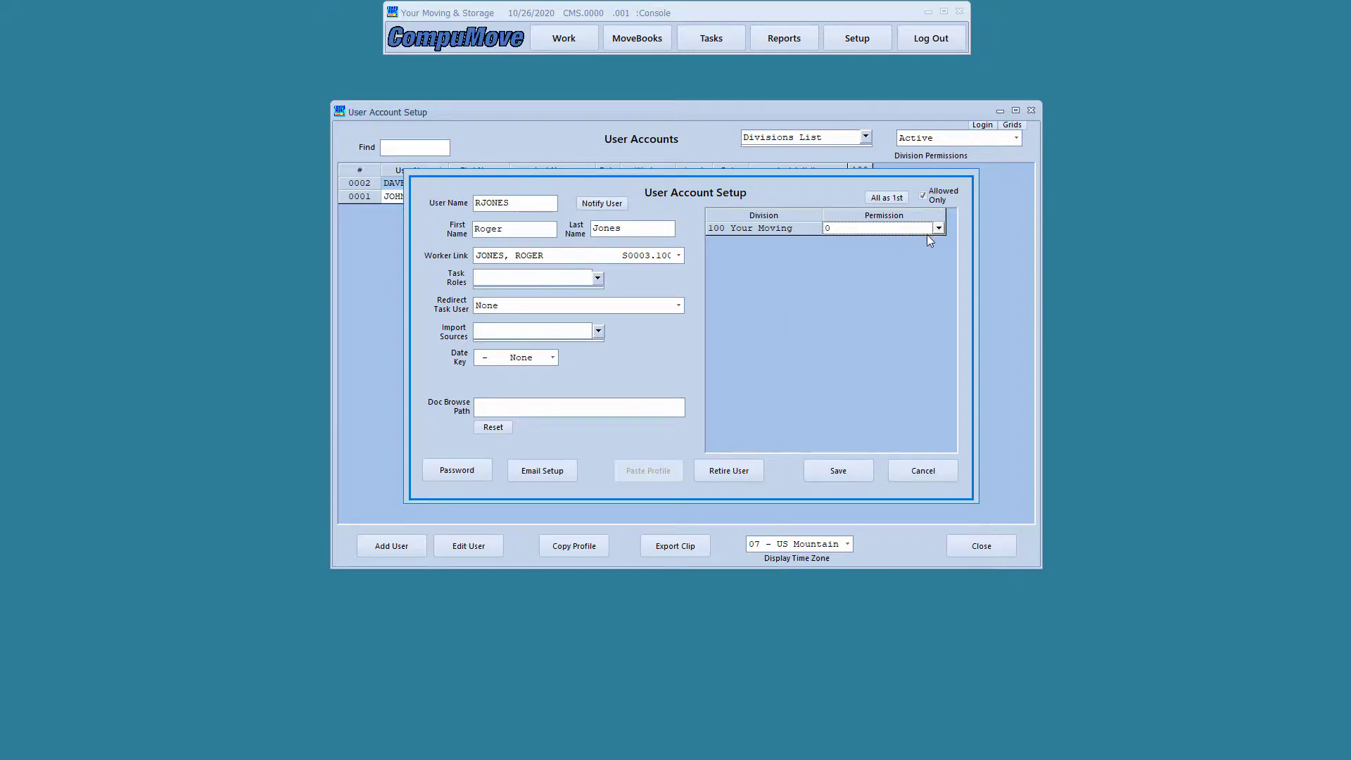
{"action": "left_click", "coordinate": [938, 230]}
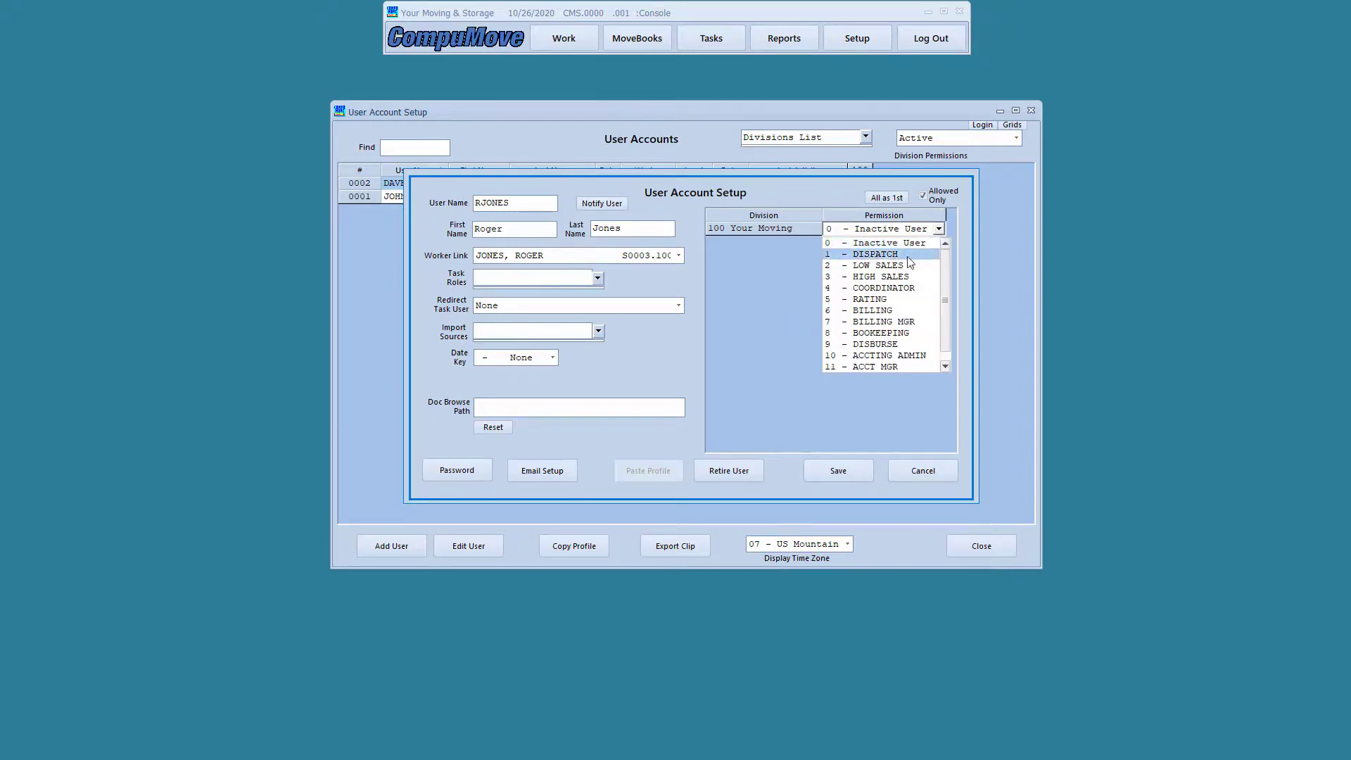
{"action": "left_click", "coordinate": [897, 277]}
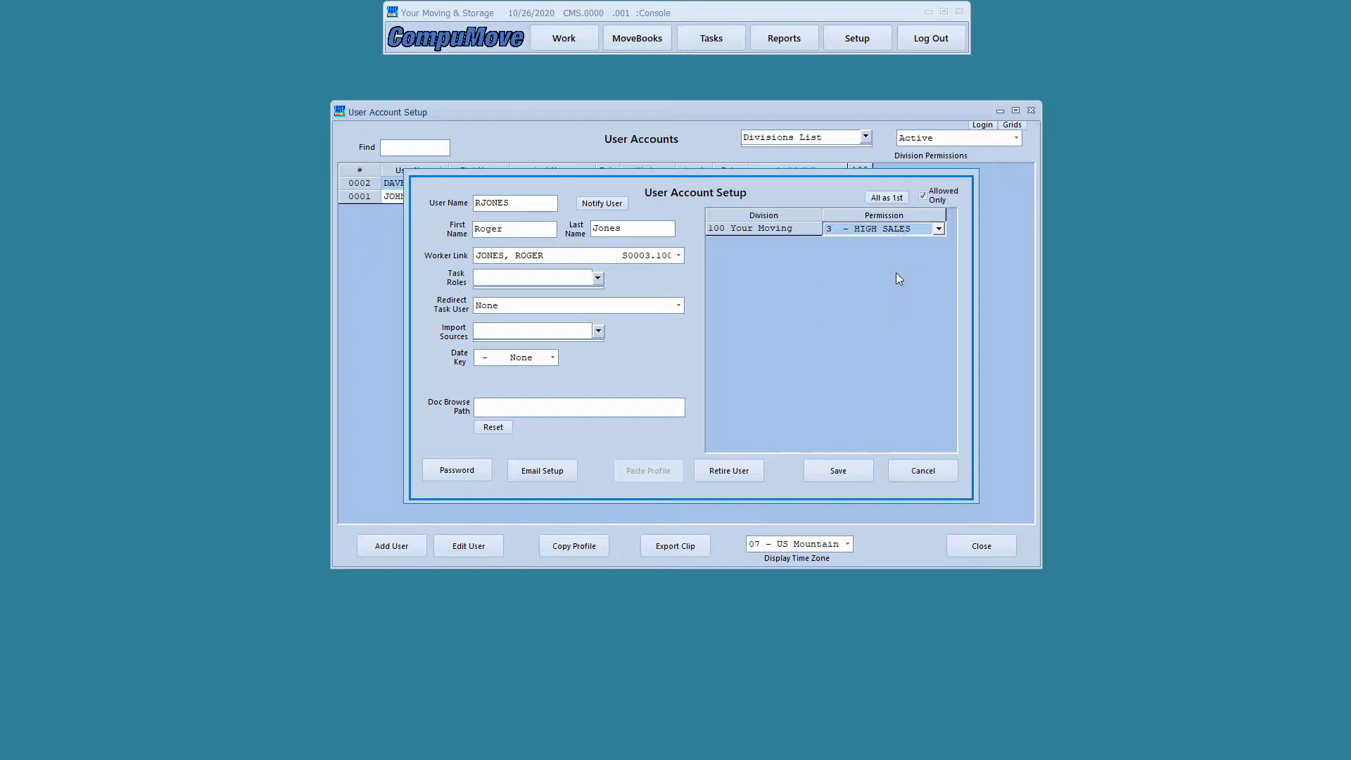
{"action": "left_click", "coordinate": [826, 481]}
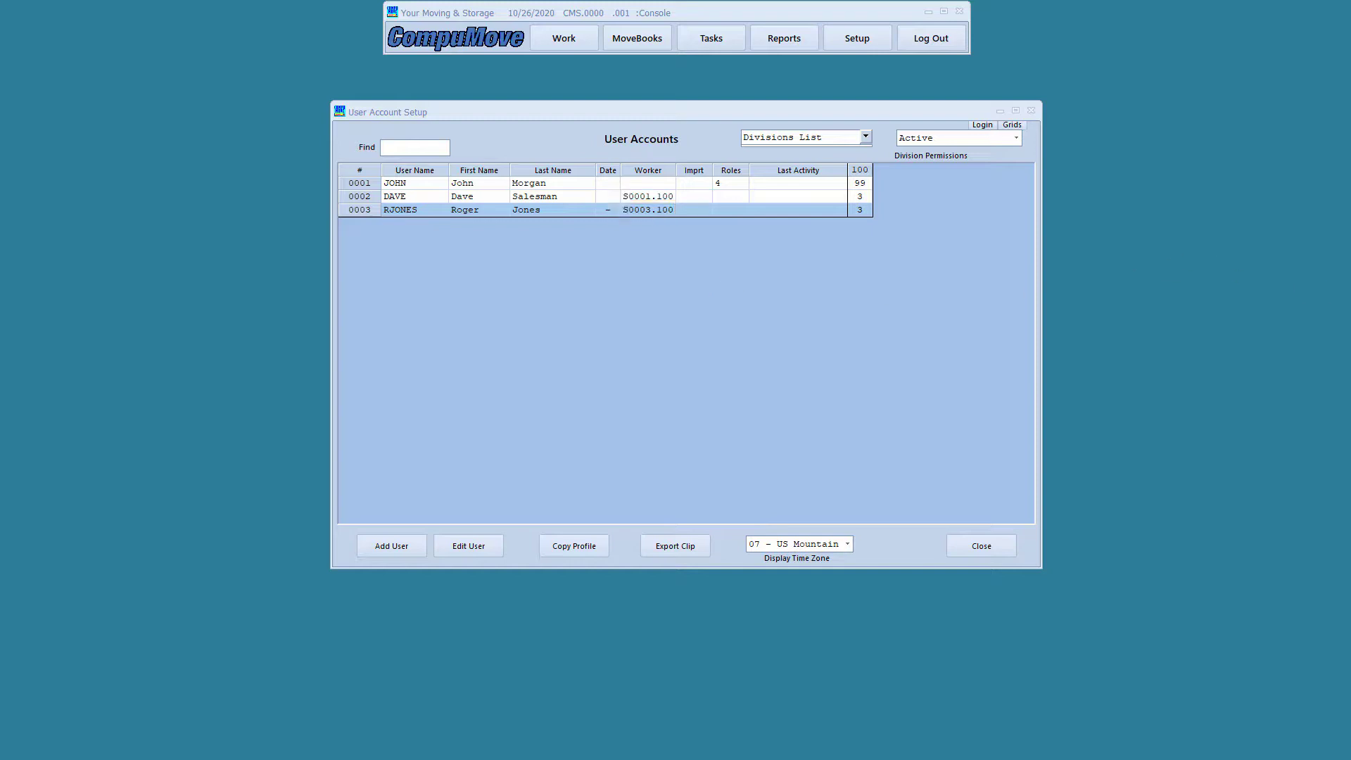
Add a login linked to SMITH TRUCKING C0002.100 with the user's names and DISPATCH permission
{"action": "left_click", "coordinate": [391, 547]}
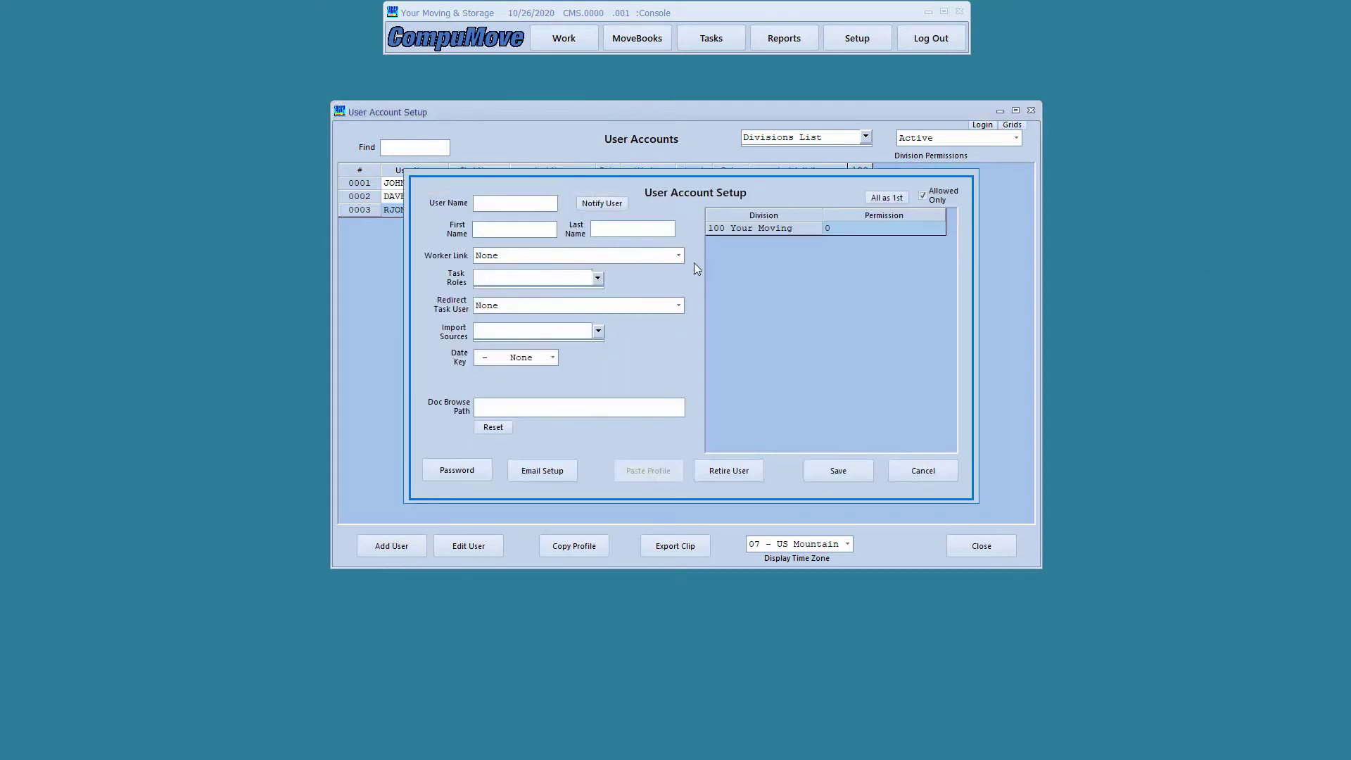
{"action": "left_click", "coordinate": [679, 256]}
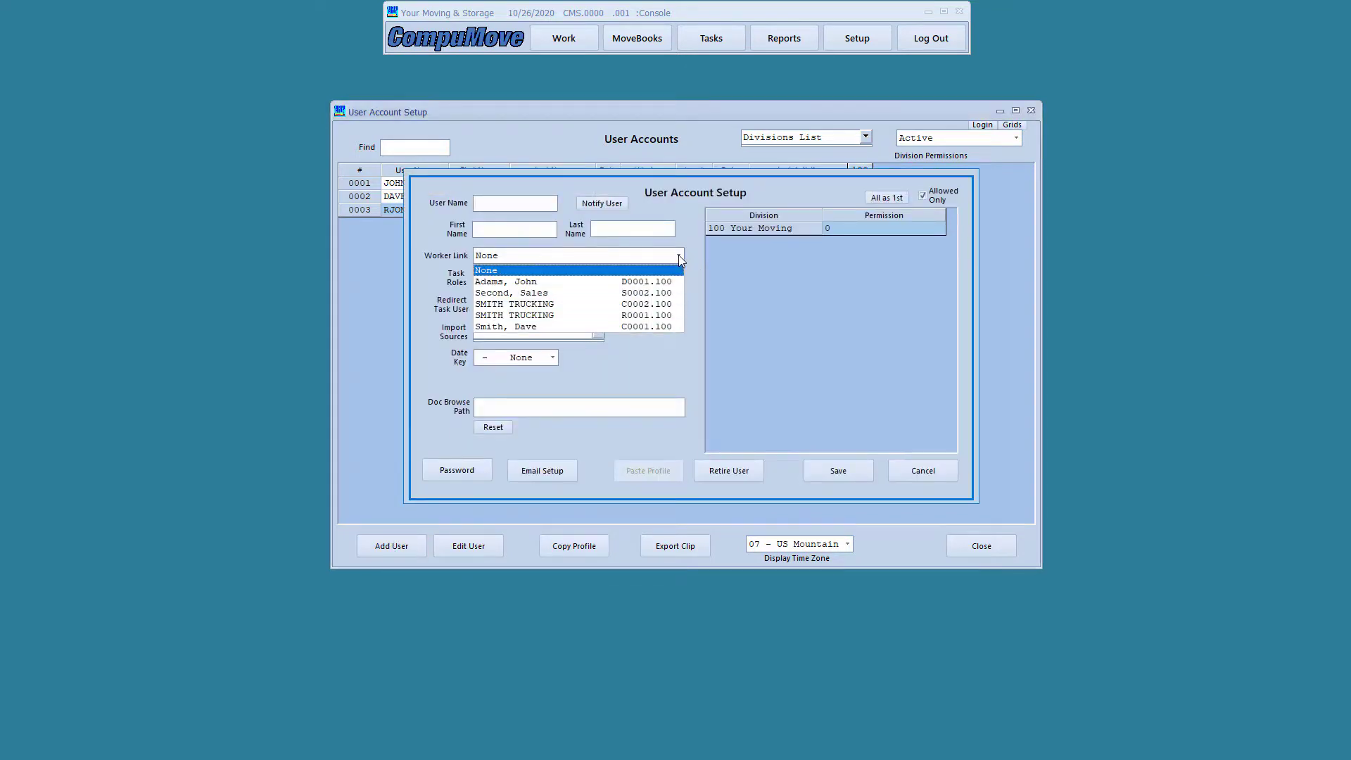
{"action": "left_click", "coordinate": [654, 307]}
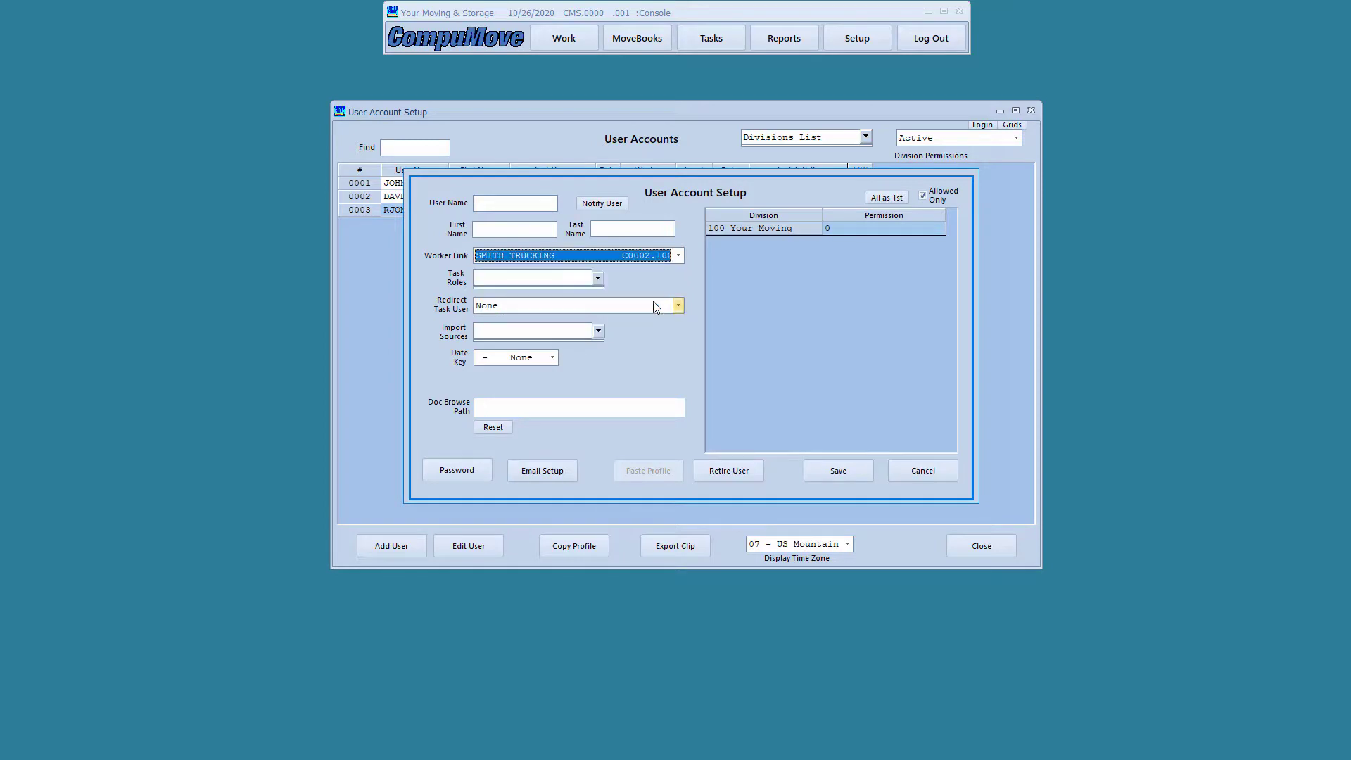
{"action": "left_click", "coordinate": [500, 207]}
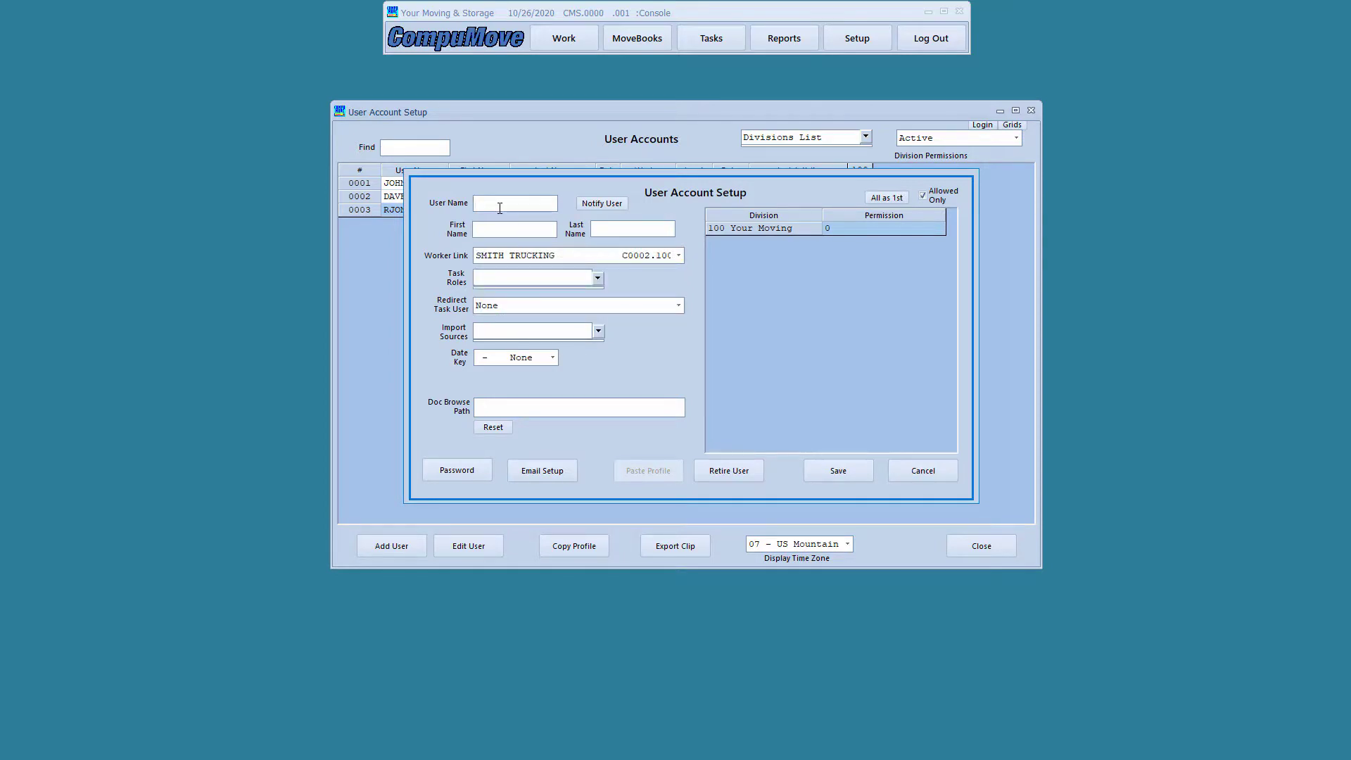
{"action": "key", "text": "Tab"}
{"action": "left_click", "coordinate": [877, 231]}
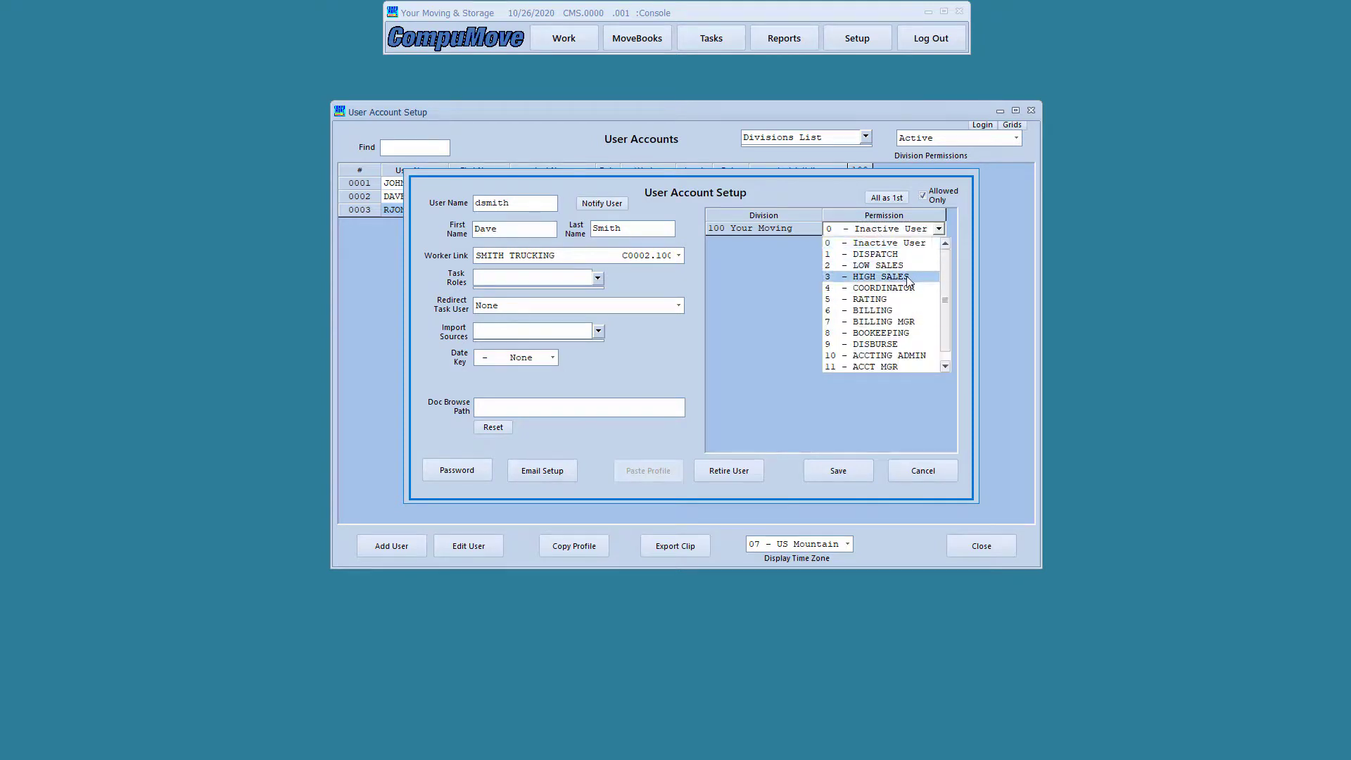
{"action": "left_click", "coordinate": [907, 254]}
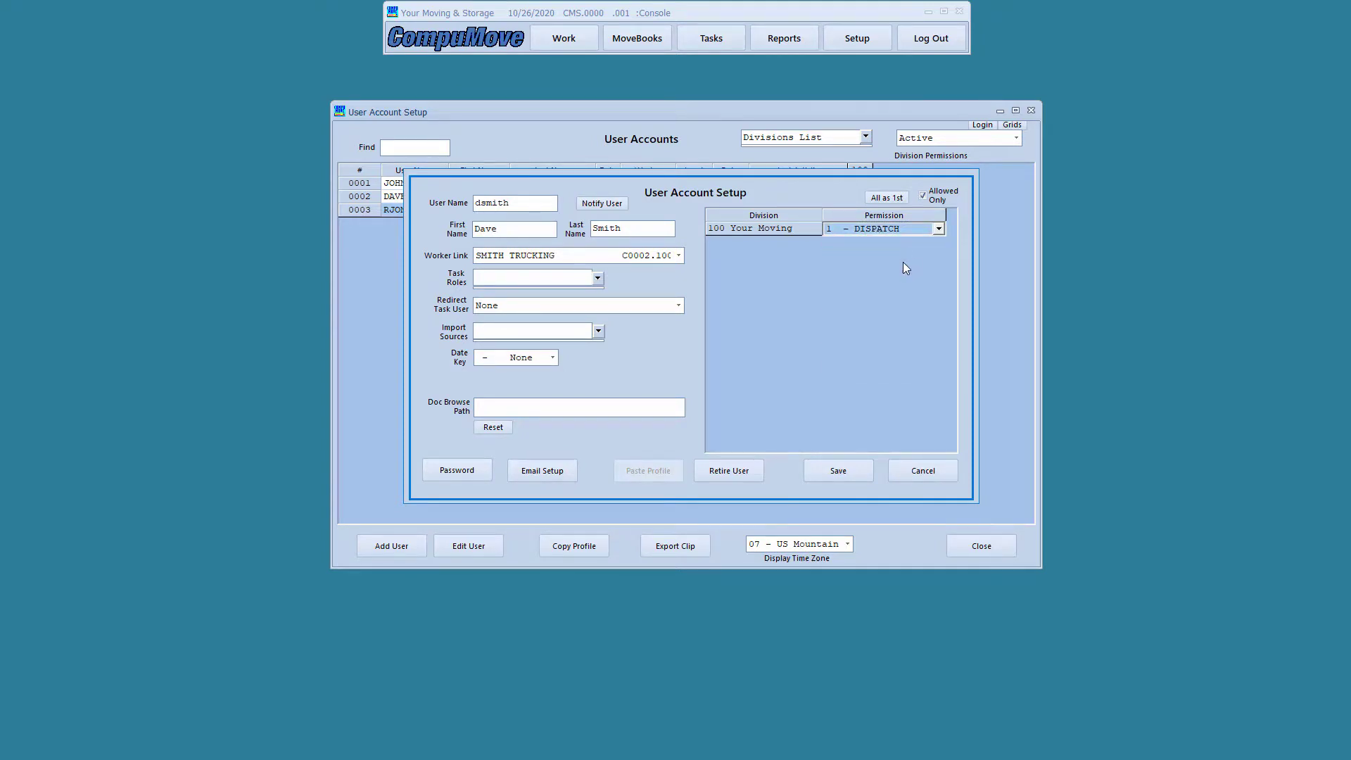
{"action": "left_click", "coordinate": [828, 474]}
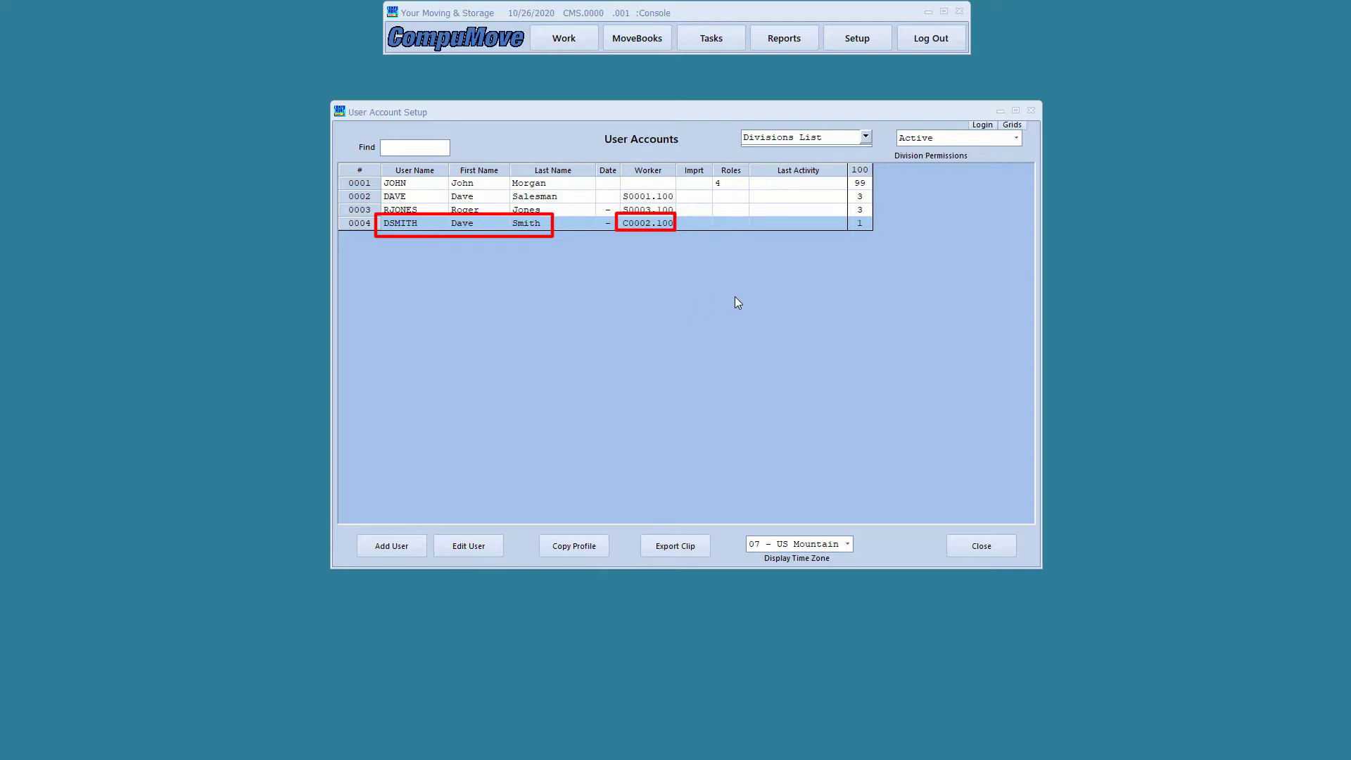
Close User Accounts, filter Work Lookup to 01000.100 Local Moves - Hourly, and open the 10/23/2020 job
{"action": "left_click", "coordinate": [965, 544]}
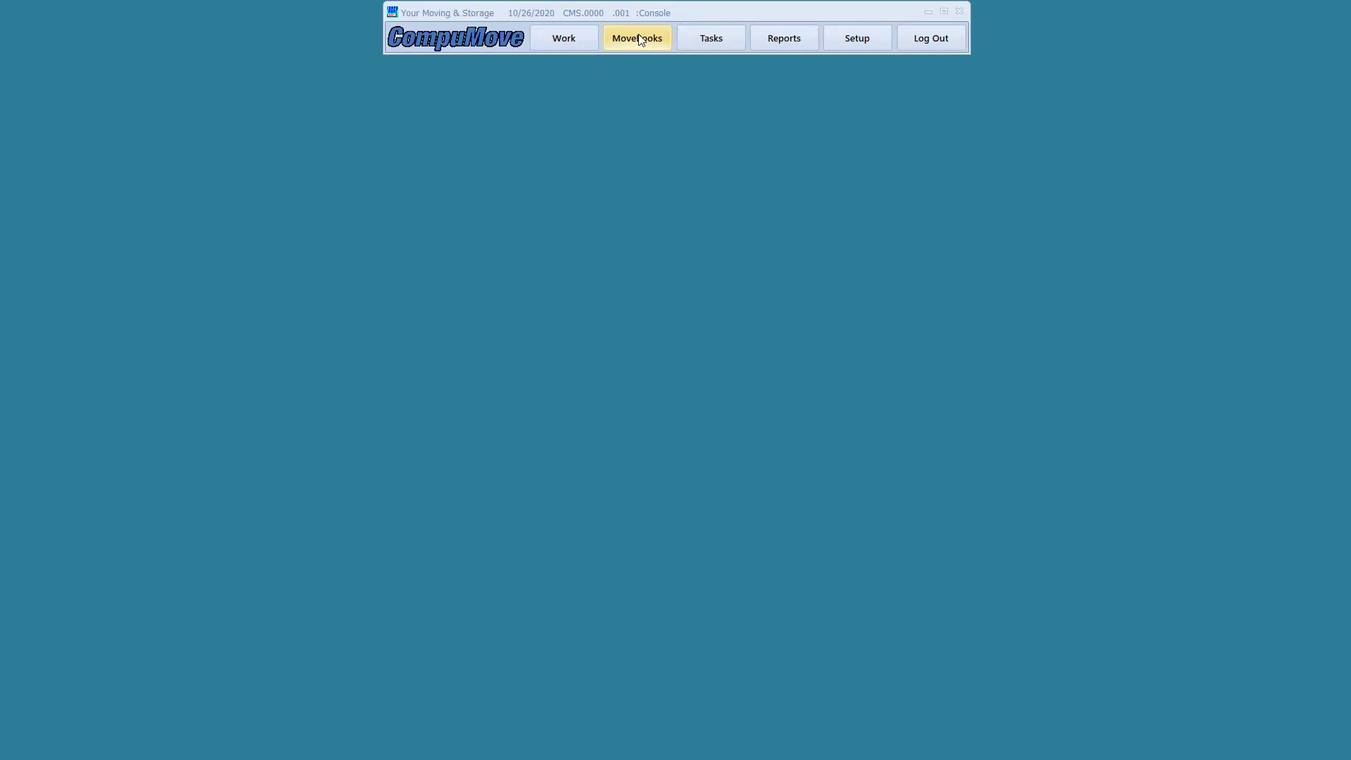
{"action": "left_click", "coordinate": [564, 39]}
{"action": "left_click", "coordinate": [591, 144]}
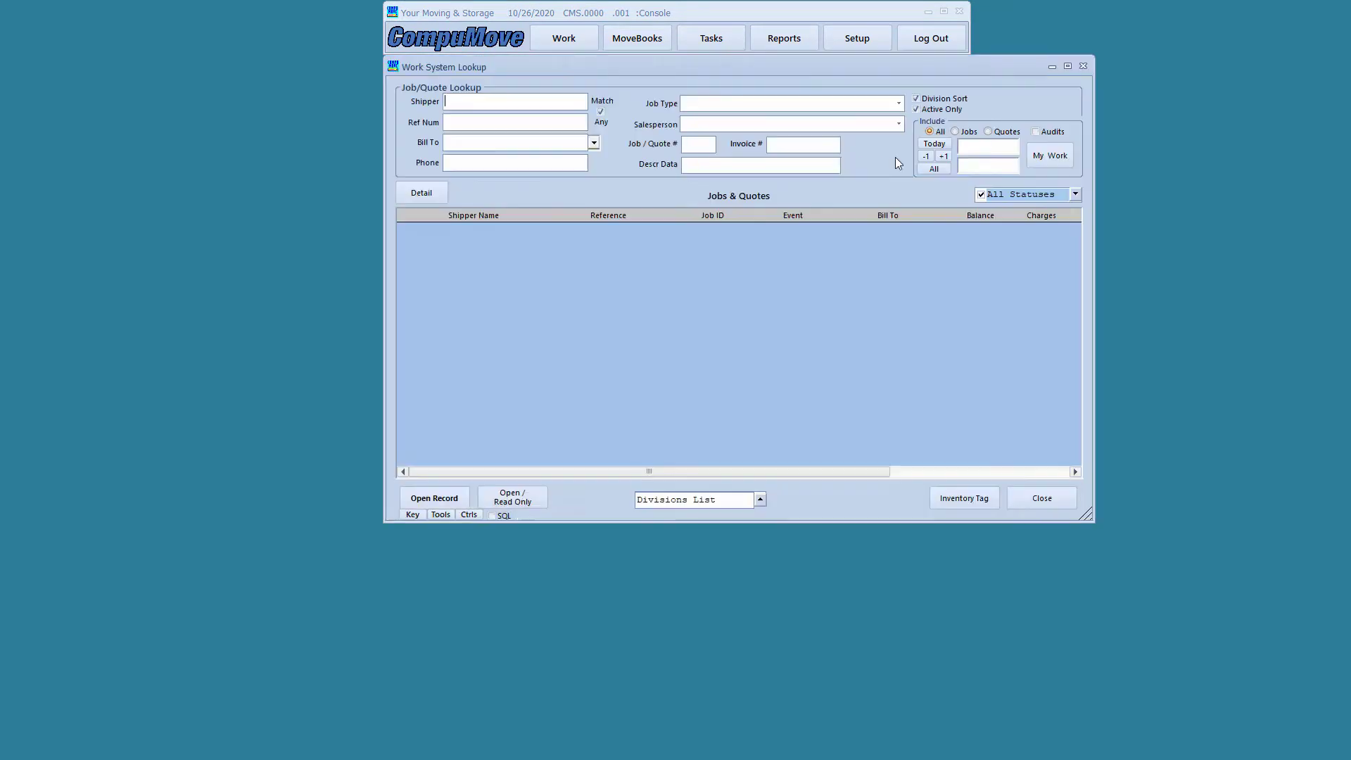
{"action": "left_click", "coordinate": [897, 103]}
{"action": "left_click", "coordinate": [856, 129]}
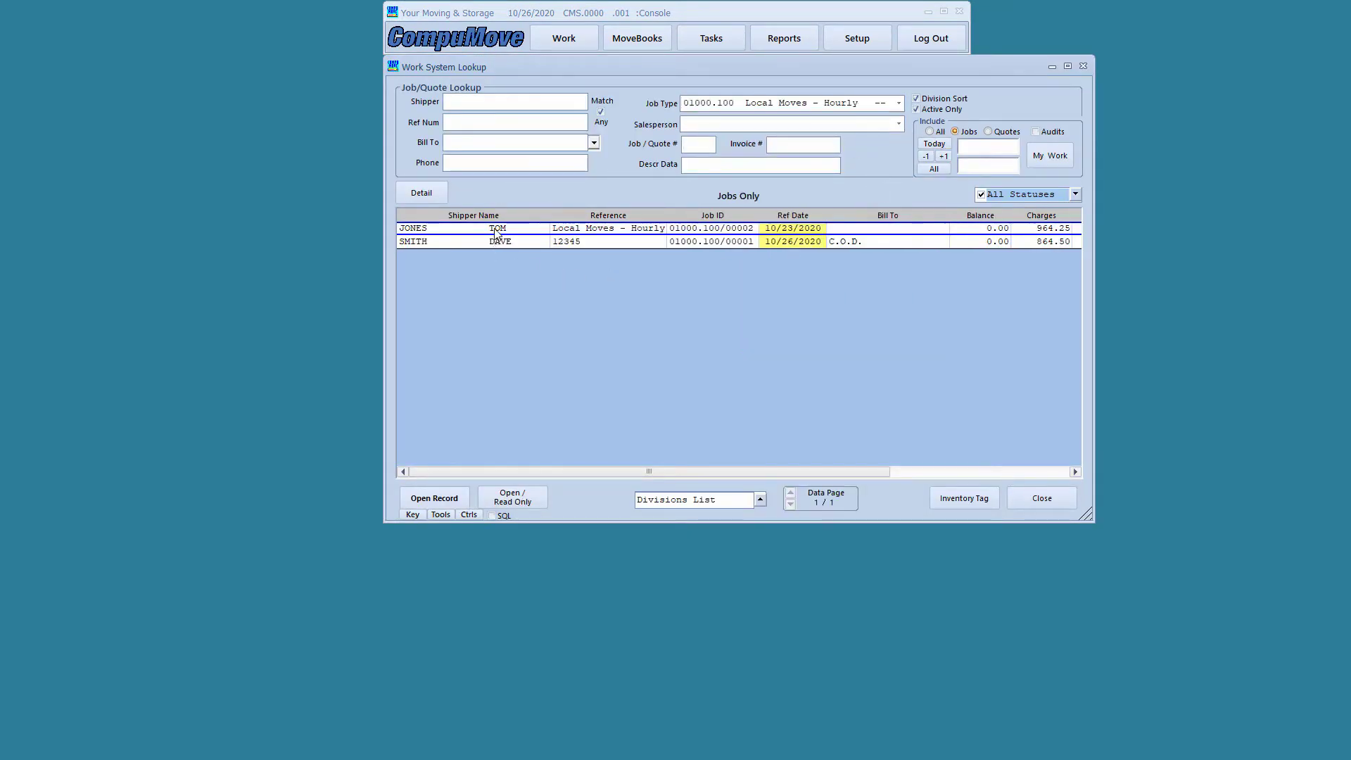
{"action": "double_click", "coordinate": [496, 233]}
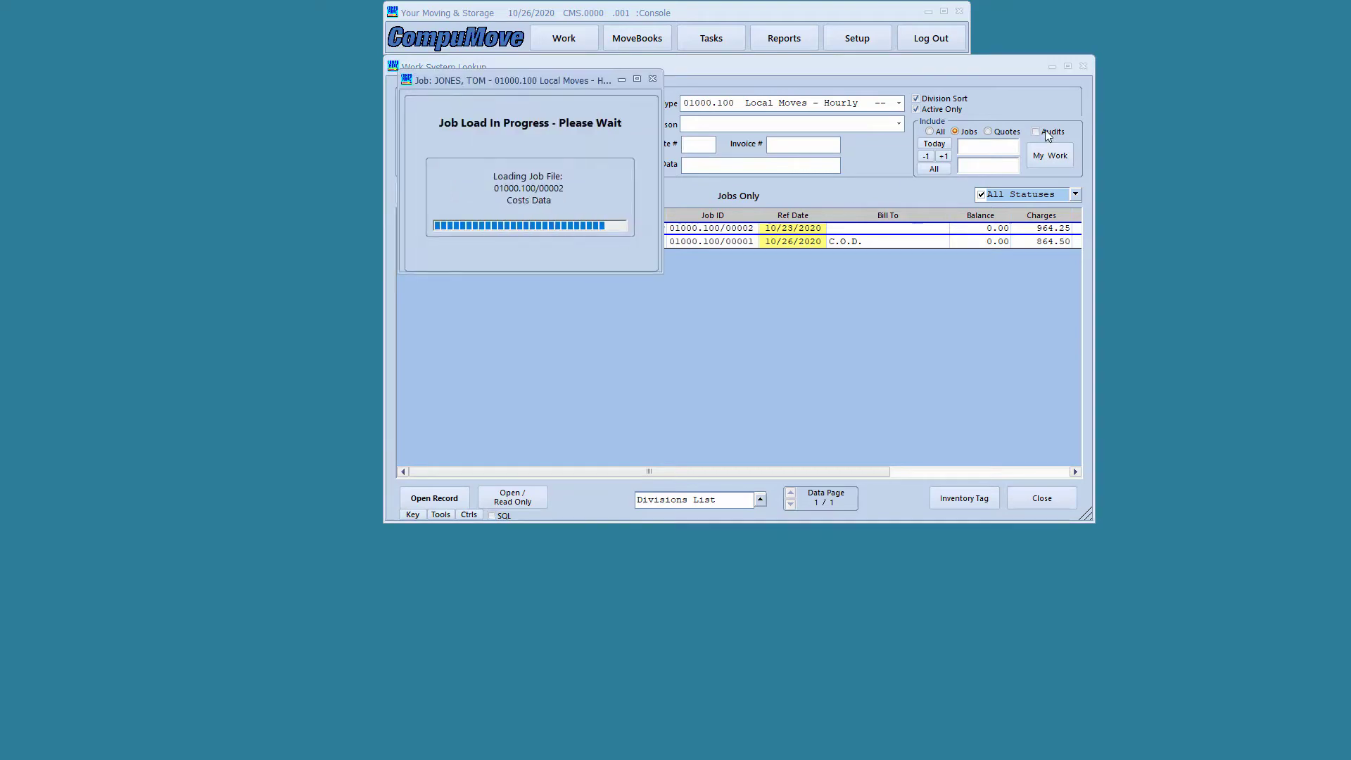
Move the 10/23/2020 job window left and display its empty Commissions section
{"action": "left_click", "coordinate": [1084, 65]}
{"action": "left_click_drag", "start_coordinate": [982, 79], "coordinate": [906, 88]}
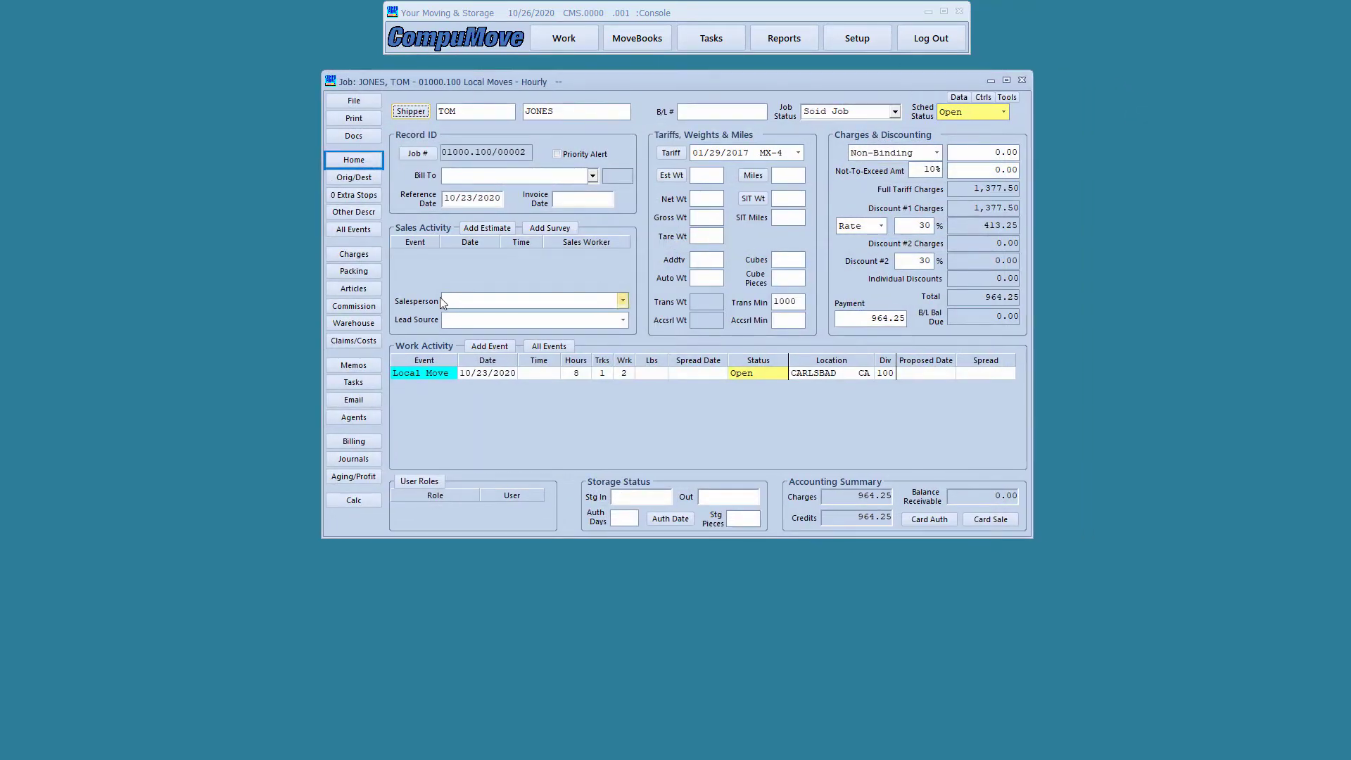
{"action": "left_click", "coordinate": [373, 310]}
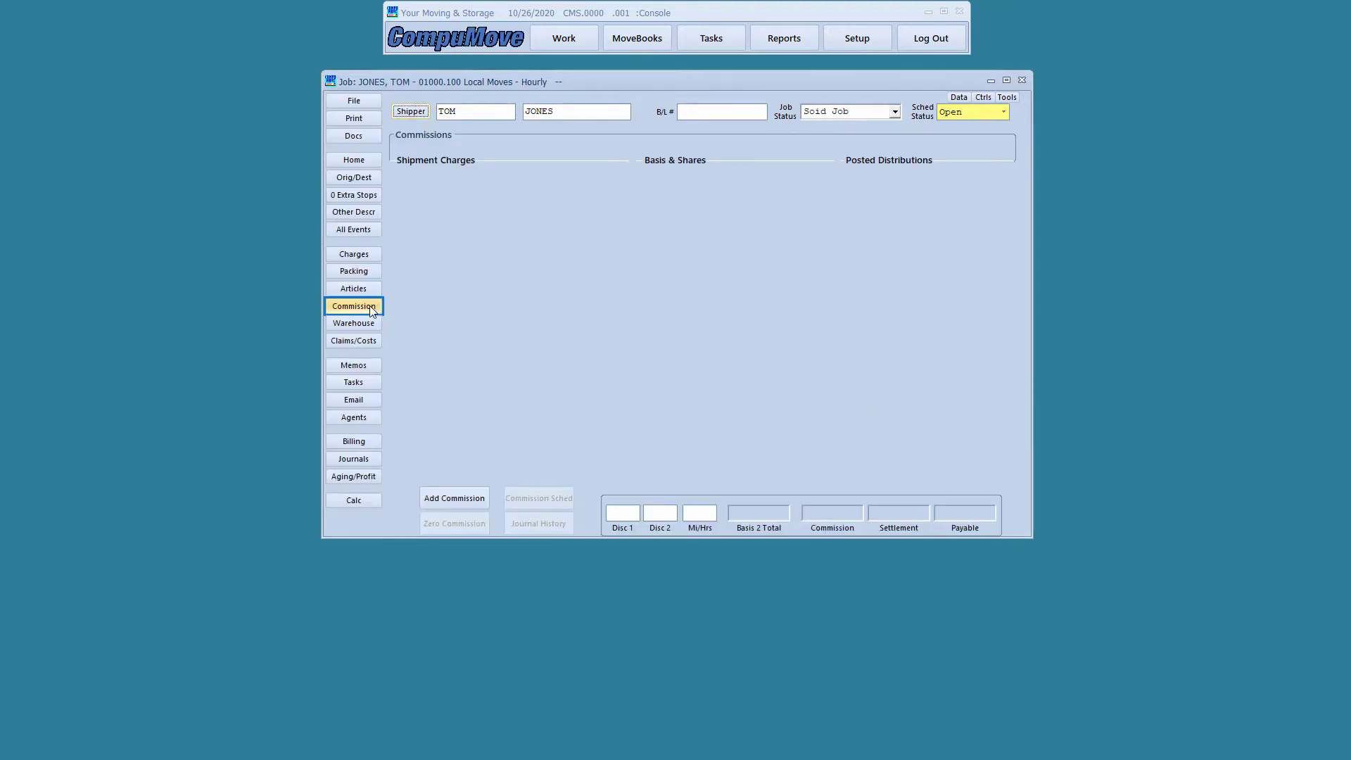
Add a SMITH TRUCKING commission to the job
{"action": "left_click", "coordinate": [443, 492]}
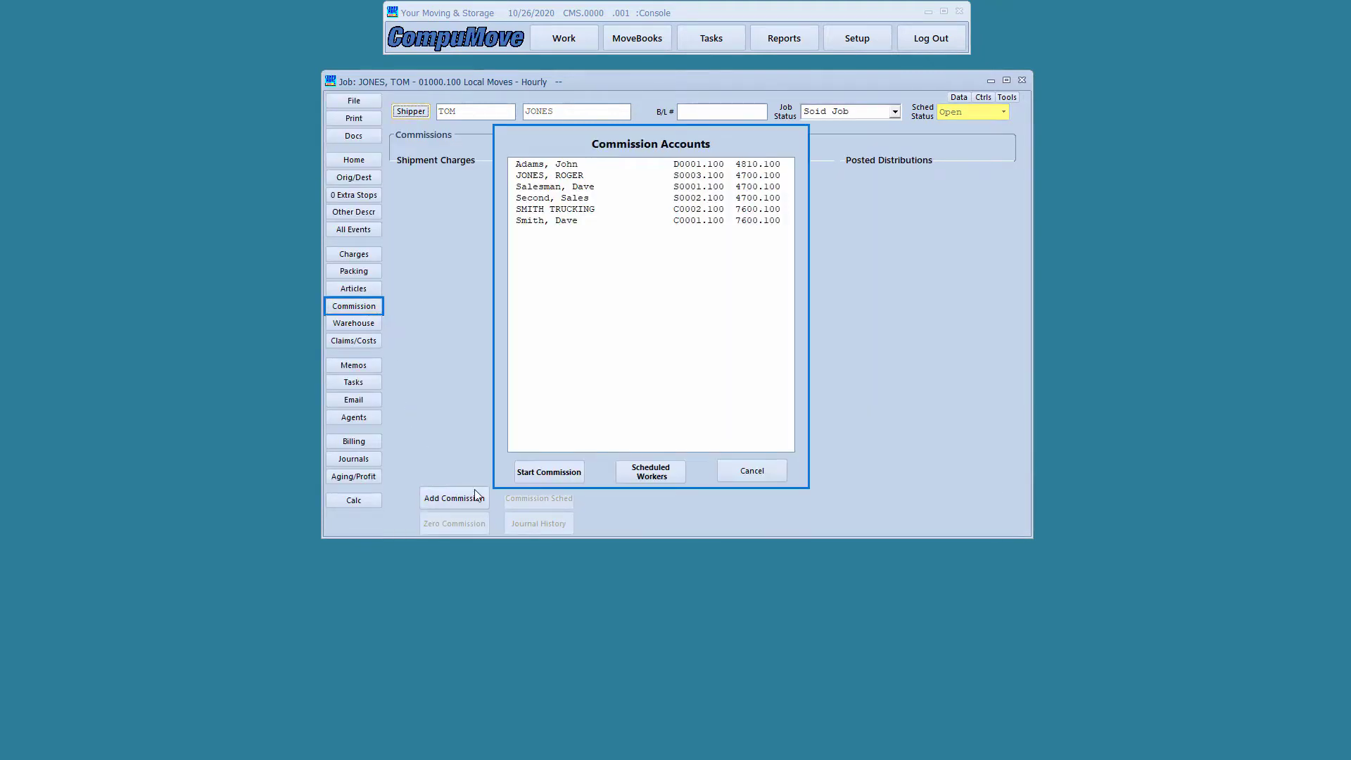
{"action": "left_click", "coordinate": [587, 177]}
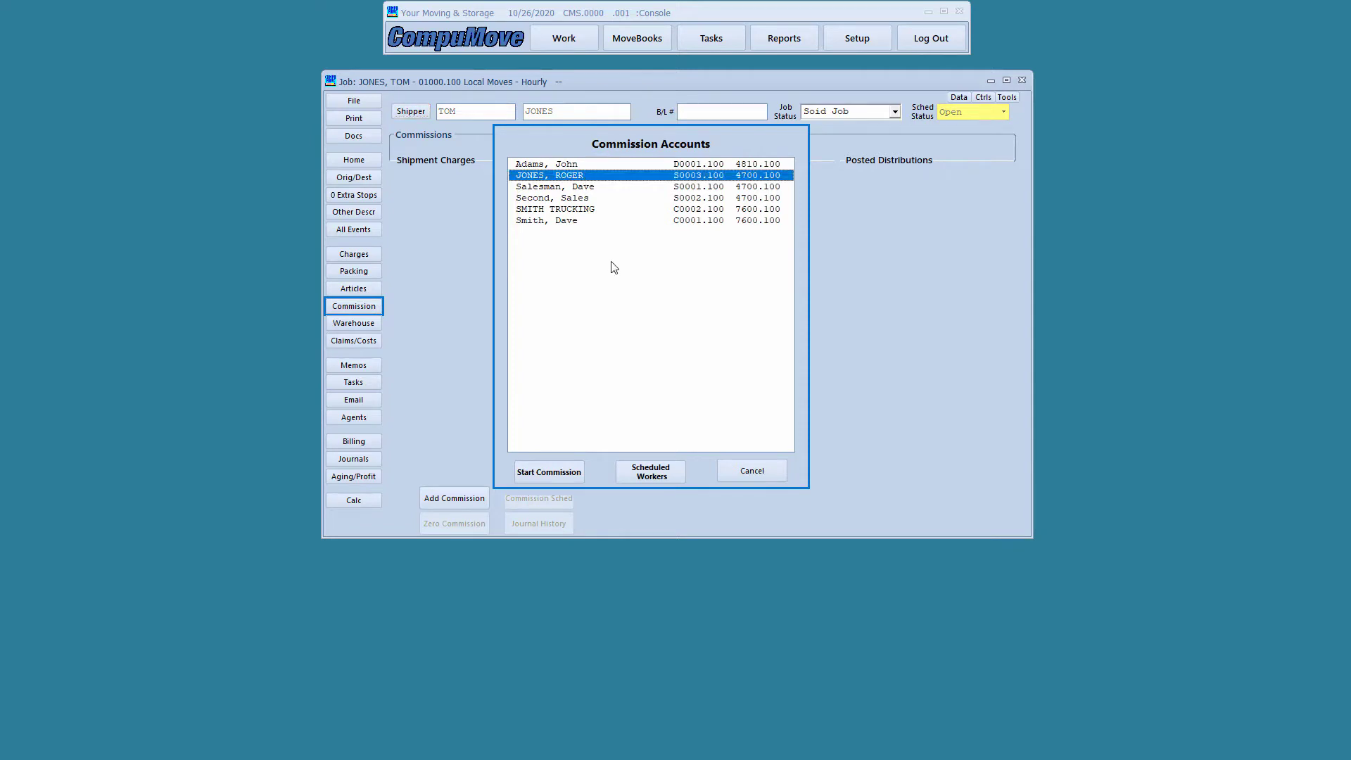
{"action": "left_click", "coordinate": [599, 210]}
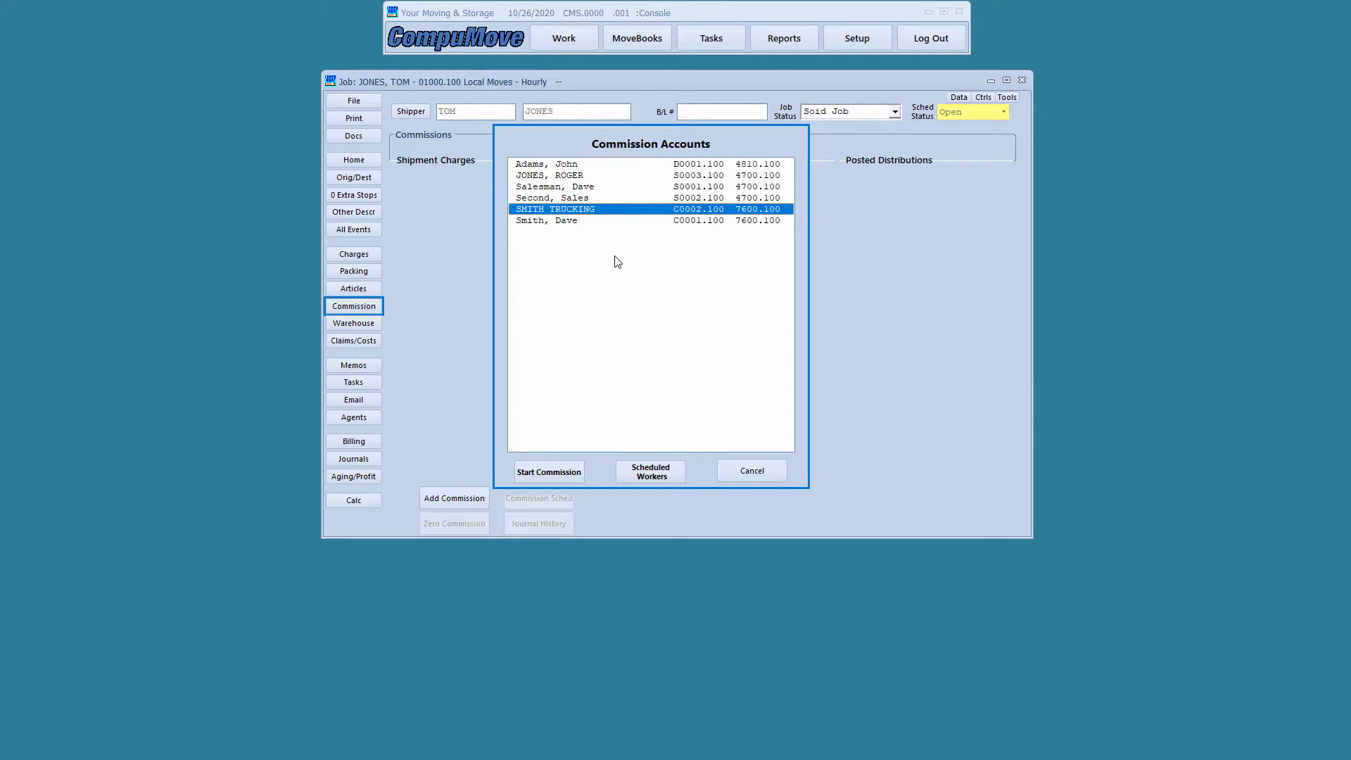
{"action": "left_click", "coordinate": [560, 471]}
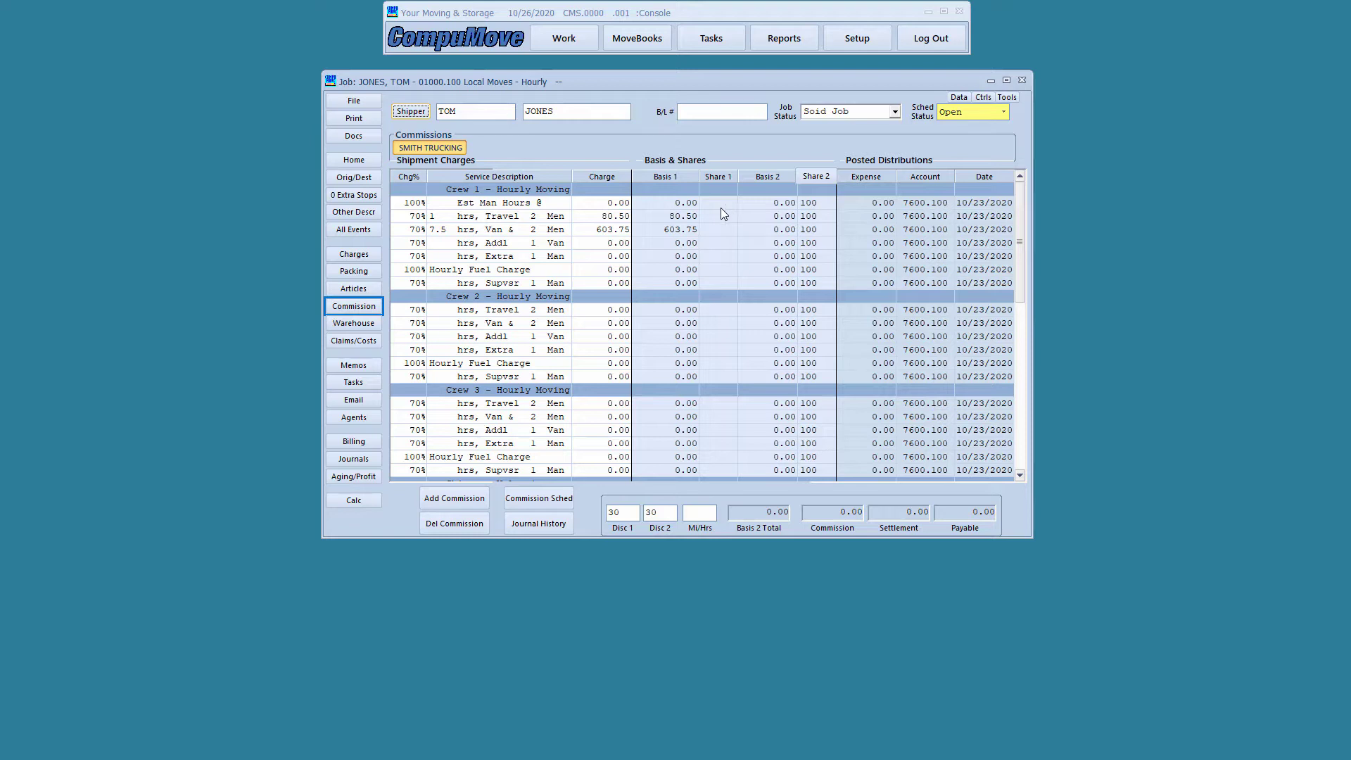
Exit the job without saving, confirm the discard, and bring up System Setup
{"action": "left_click", "coordinate": [354, 102]}
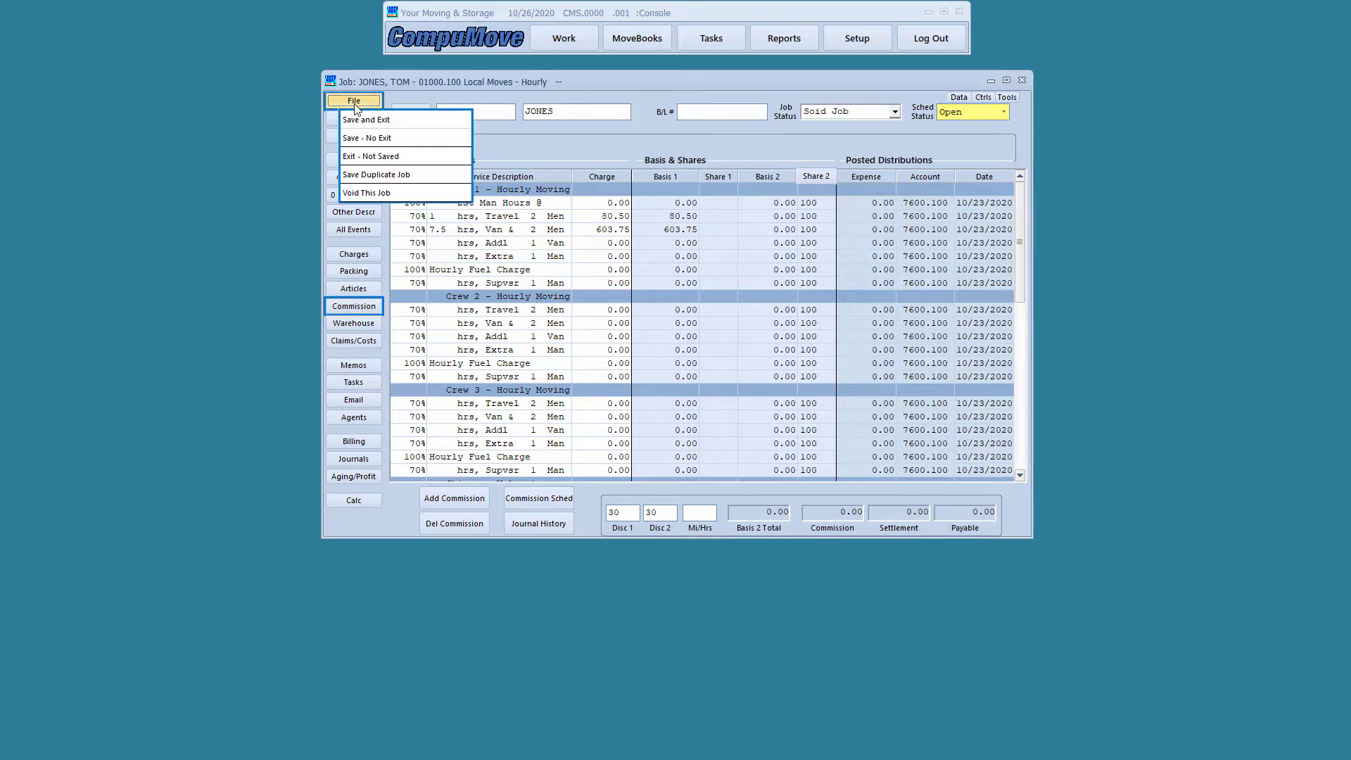
{"action": "left_click", "coordinate": [358, 157]}
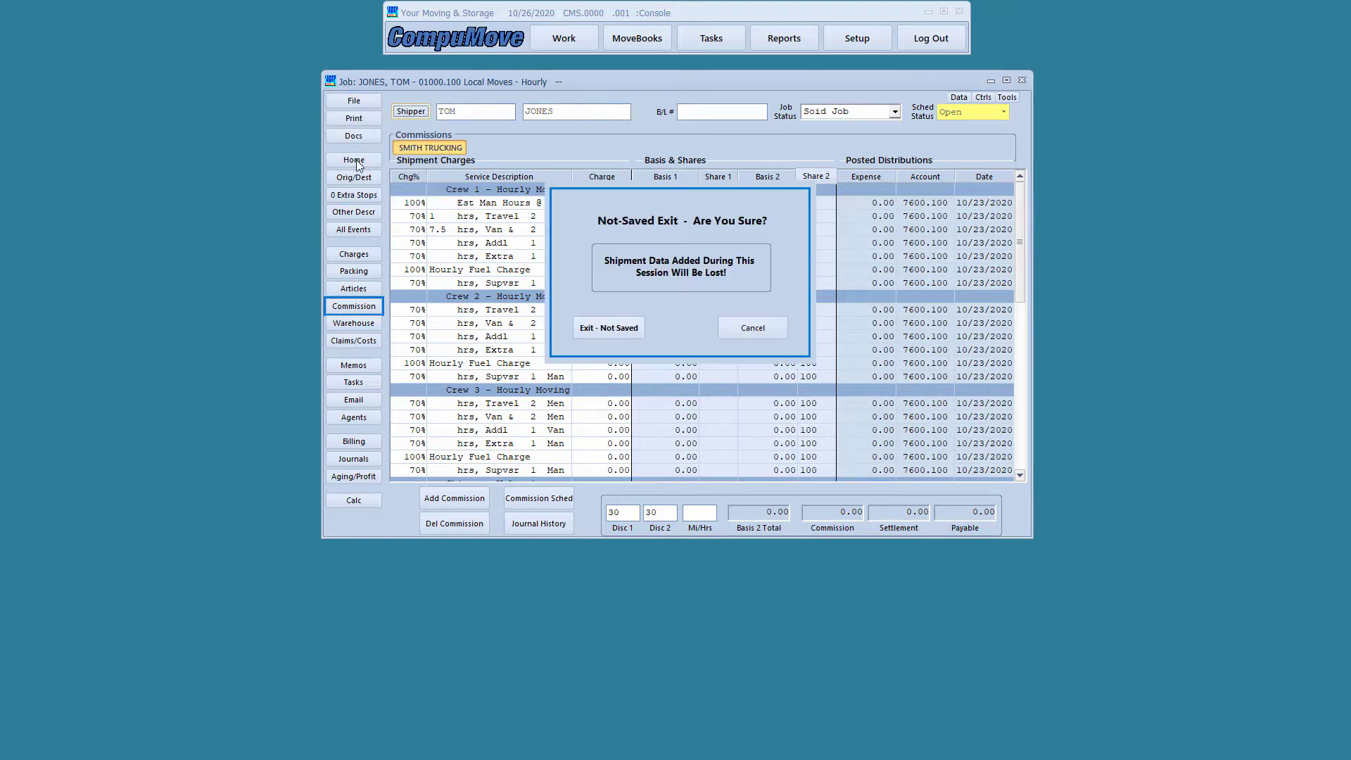
{"action": "left_click", "coordinate": [604, 328]}
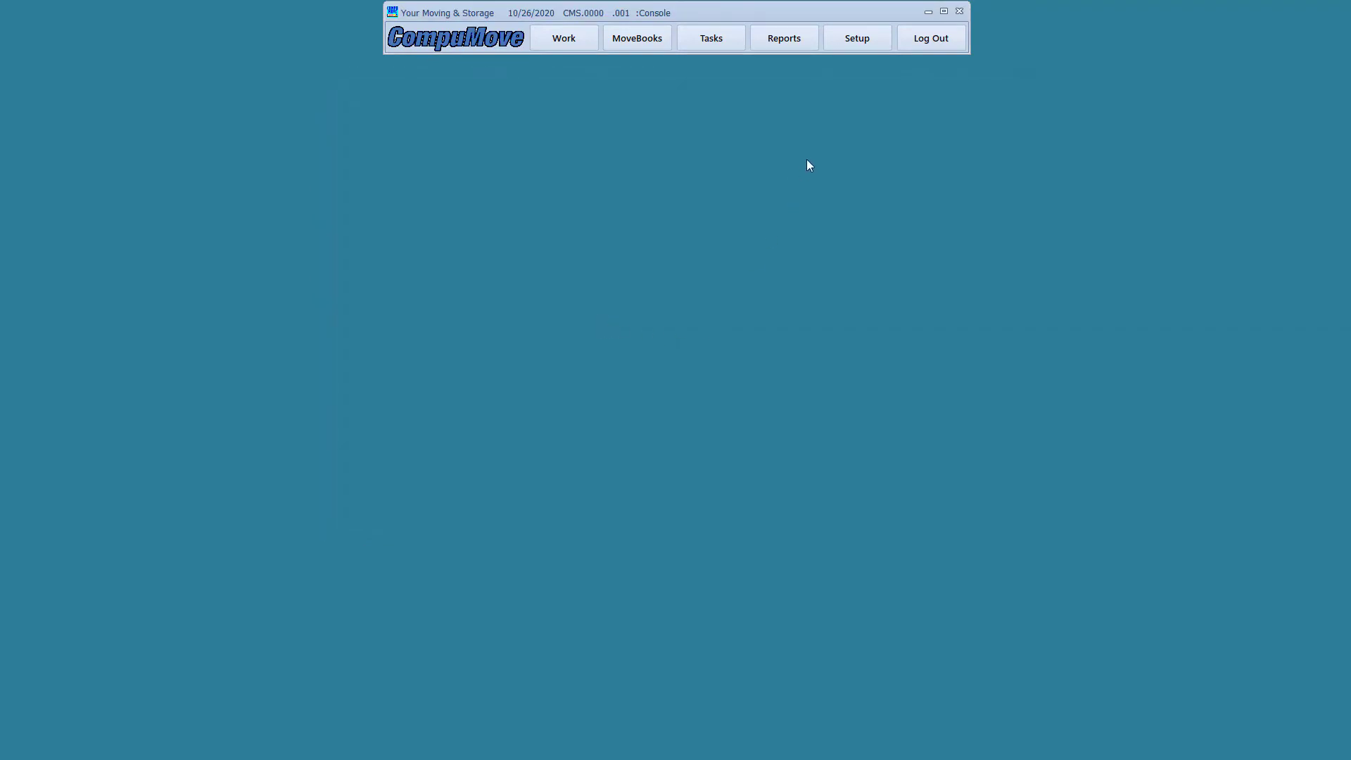
{"action": "left_click", "coordinate": [855, 44]}
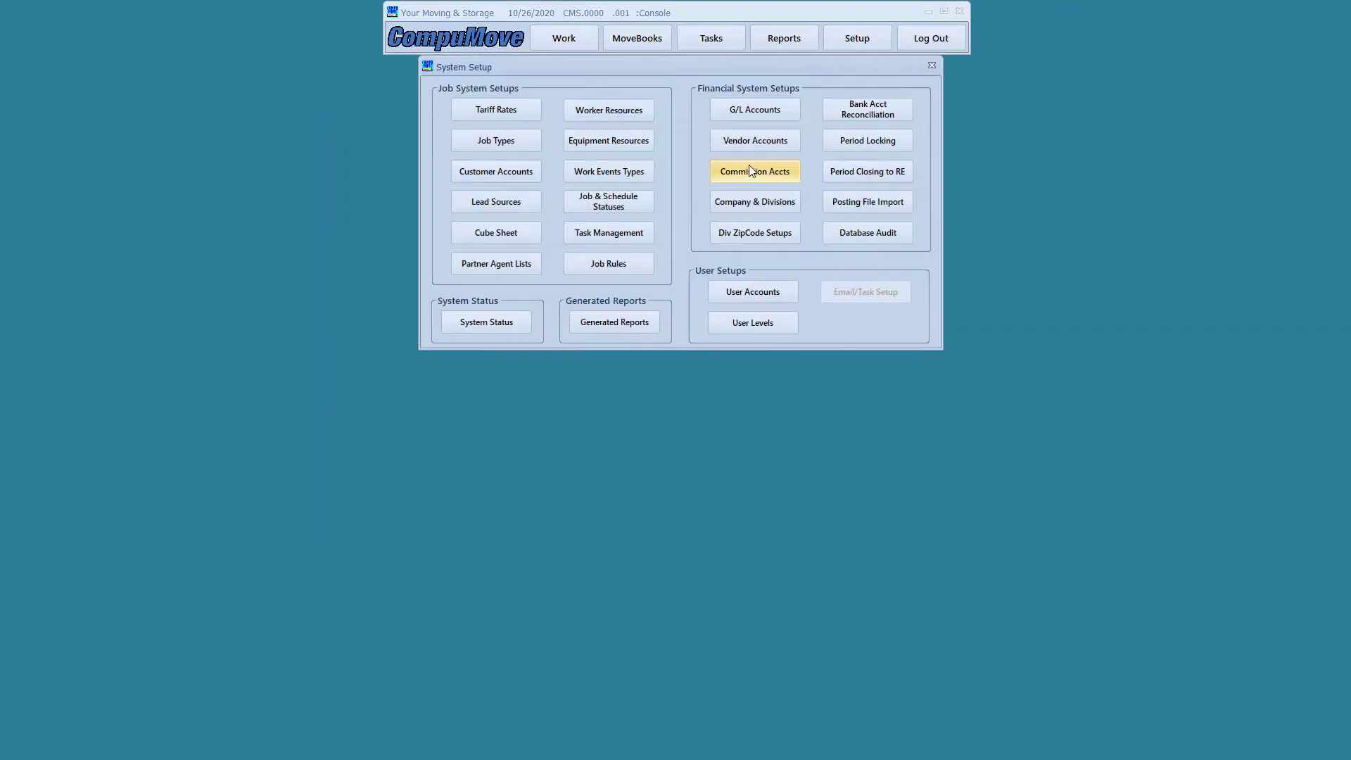
Open Commission Accounts, select SMITH TRUCKING C0002.100, and move the window lower right
{"action": "left_click", "coordinate": [749, 169]}
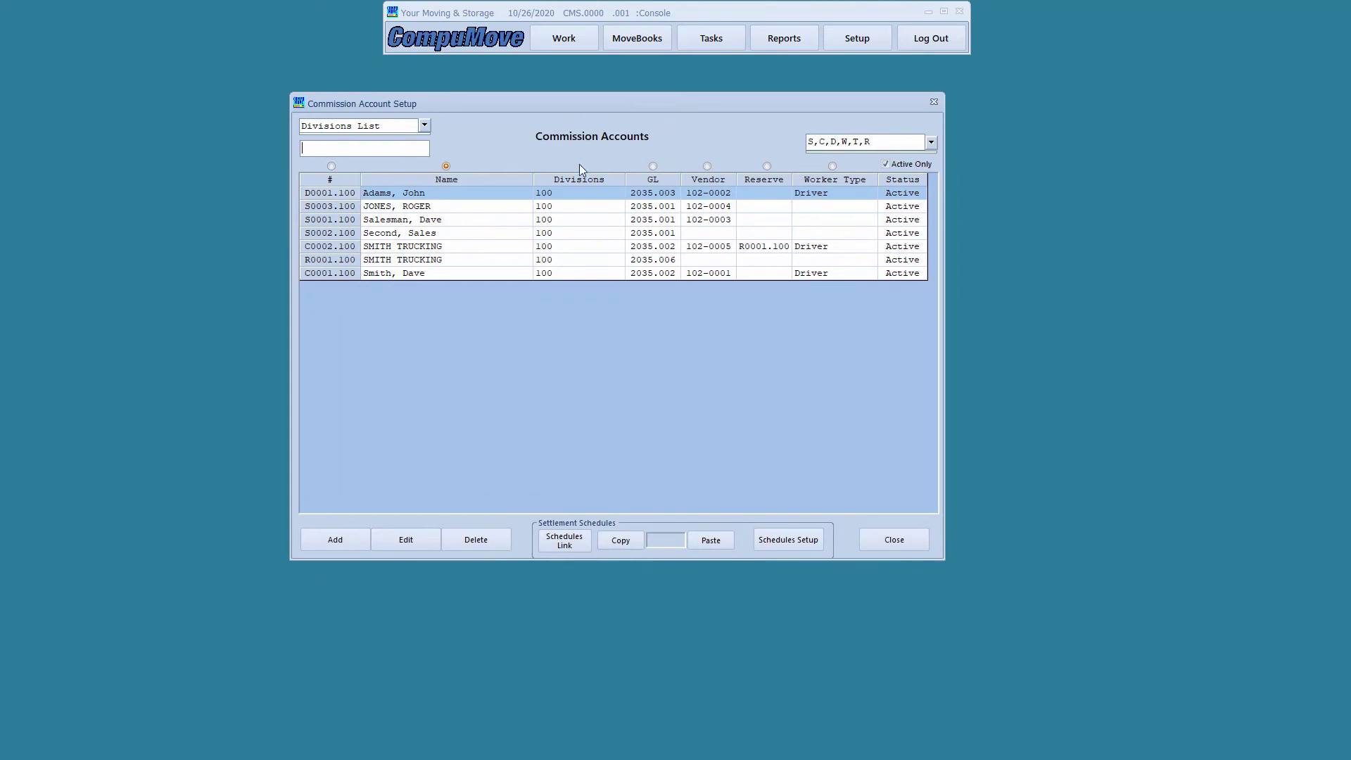
{"action": "left_click", "coordinate": [814, 253]}
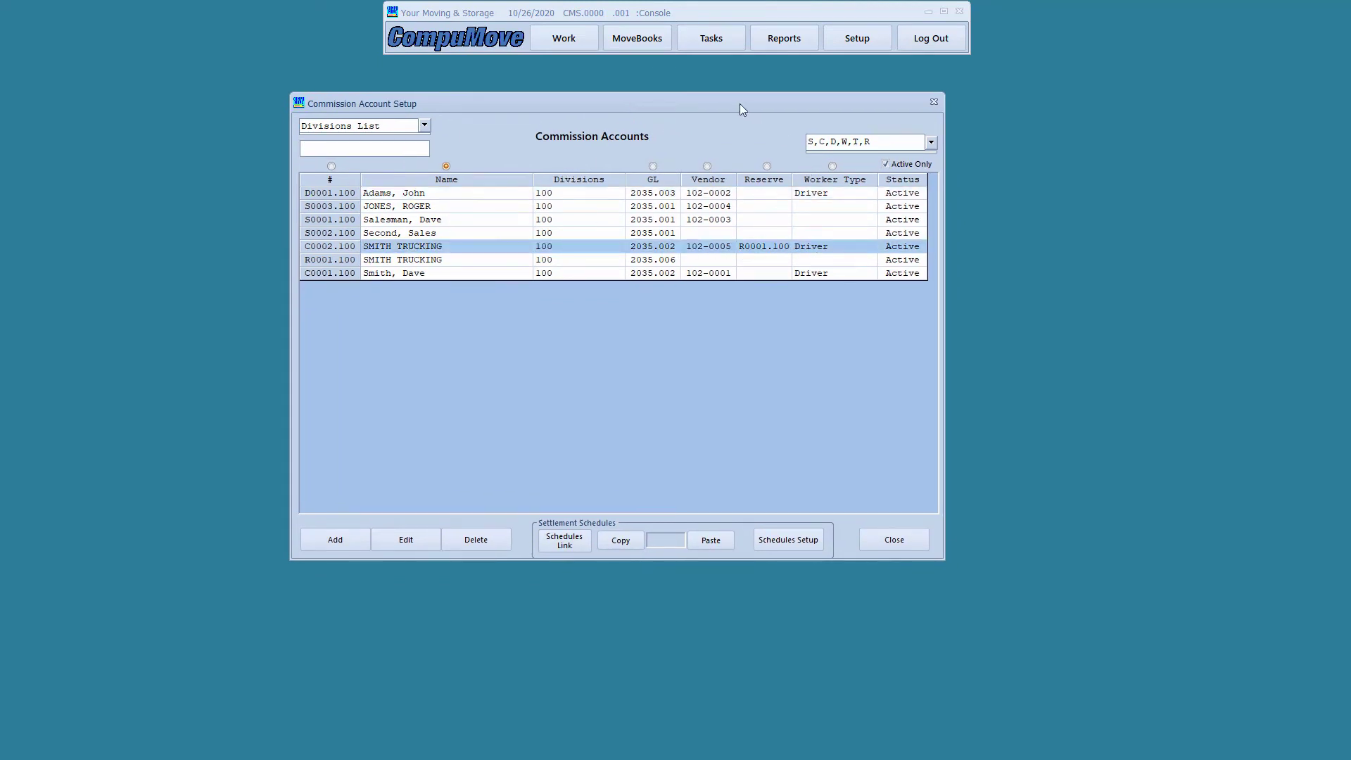
{"action": "left_click_drag", "start_coordinate": [740, 104], "coordinate": [854, 139]}
Open the Worker Resources list and place it down-left
{"action": "left_click", "coordinate": [849, 42]}
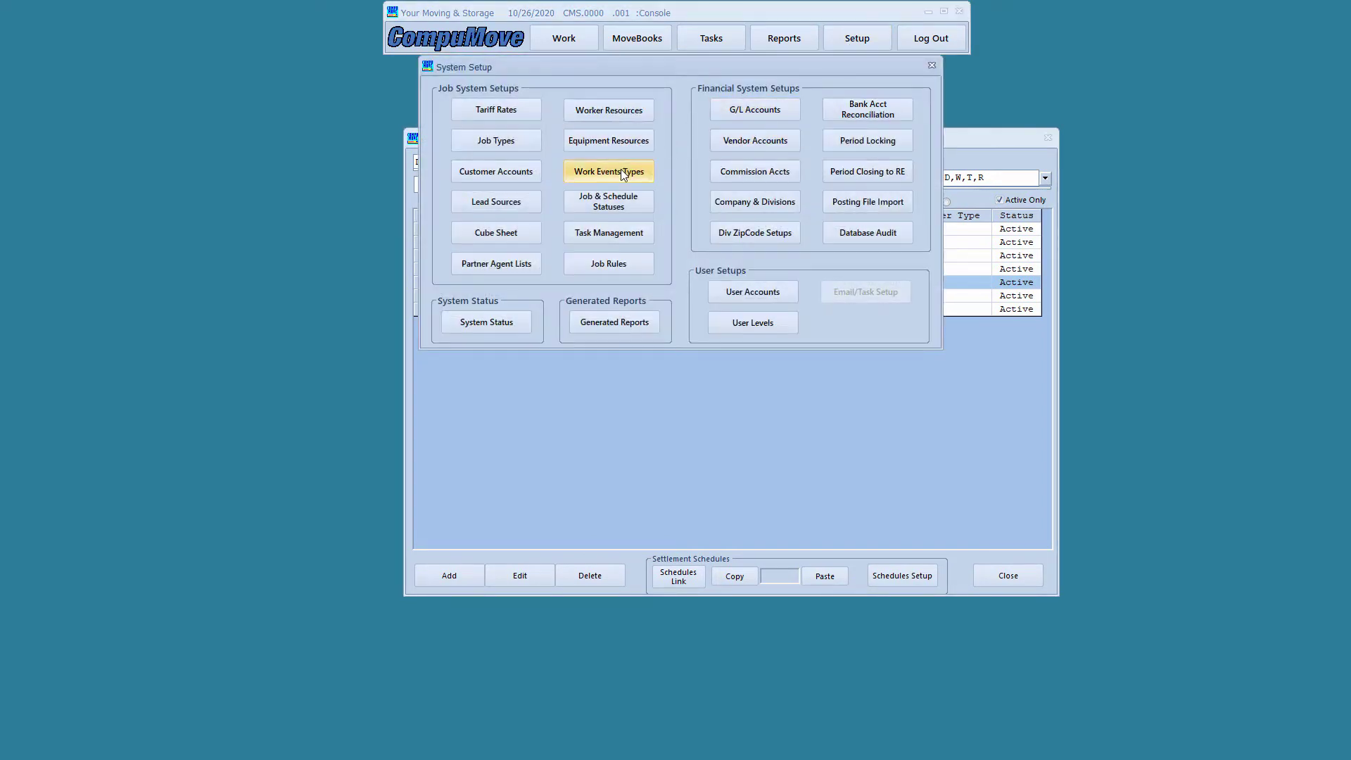
{"action": "left_click", "coordinate": [609, 110]}
{"action": "left_click_drag", "start_coordinate": [701, 75], "coordinate": [461, 324]}
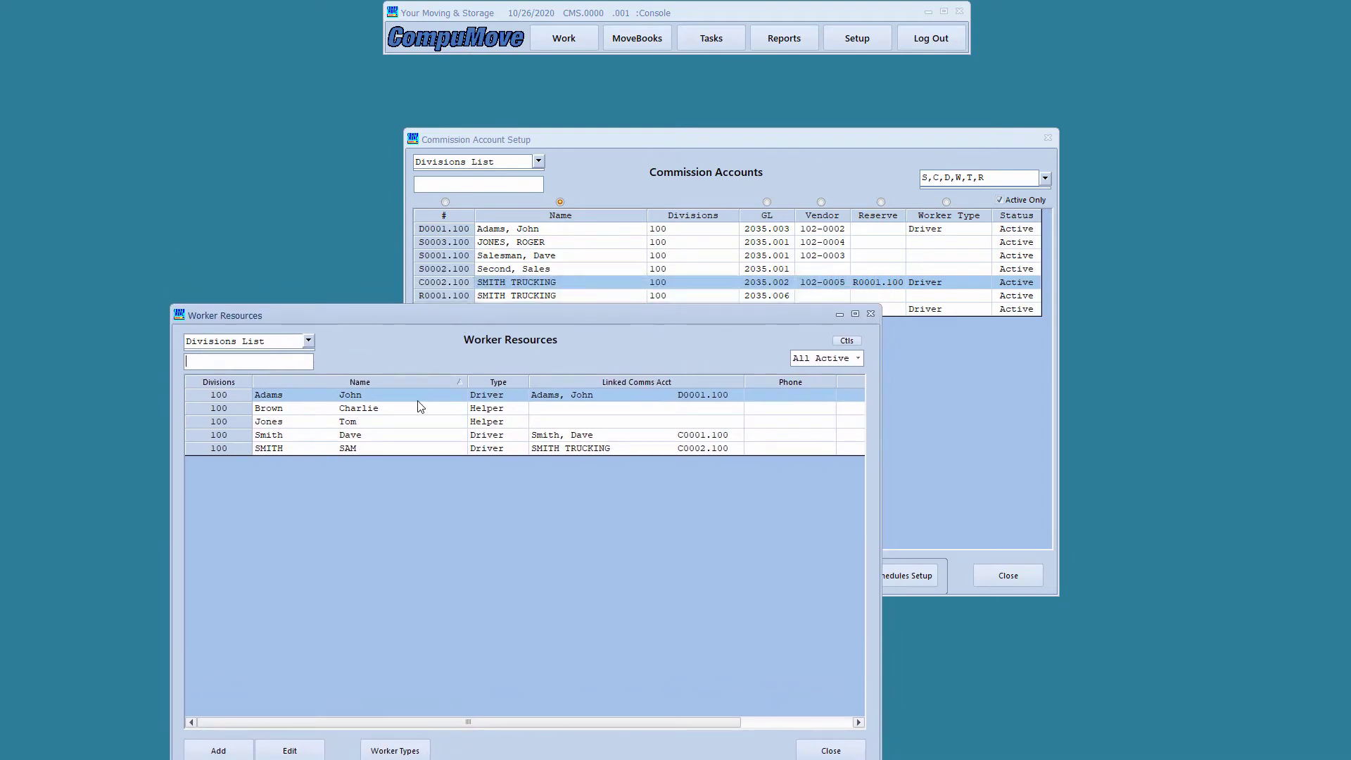
Open User Accounts, place it down-right, select the SMITH TRUCKING-linked login, and reopen Setup
{"action": "left_click", "coordinate": [852, 39]}
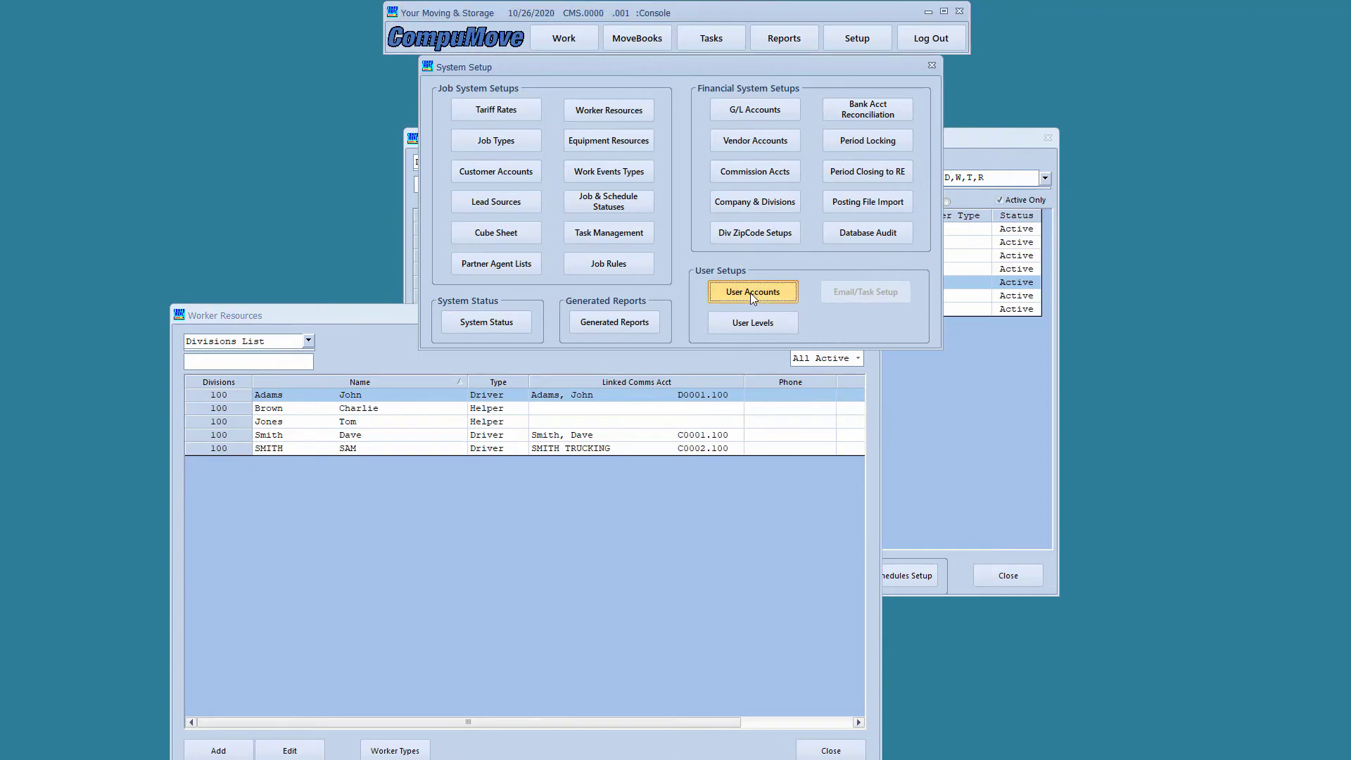
{"action": "left_click", "coordinate": [751, 299]}
{"action": "left_click_drag", "start_coordinate": [695, 76], "coordinate": [851, 351]}
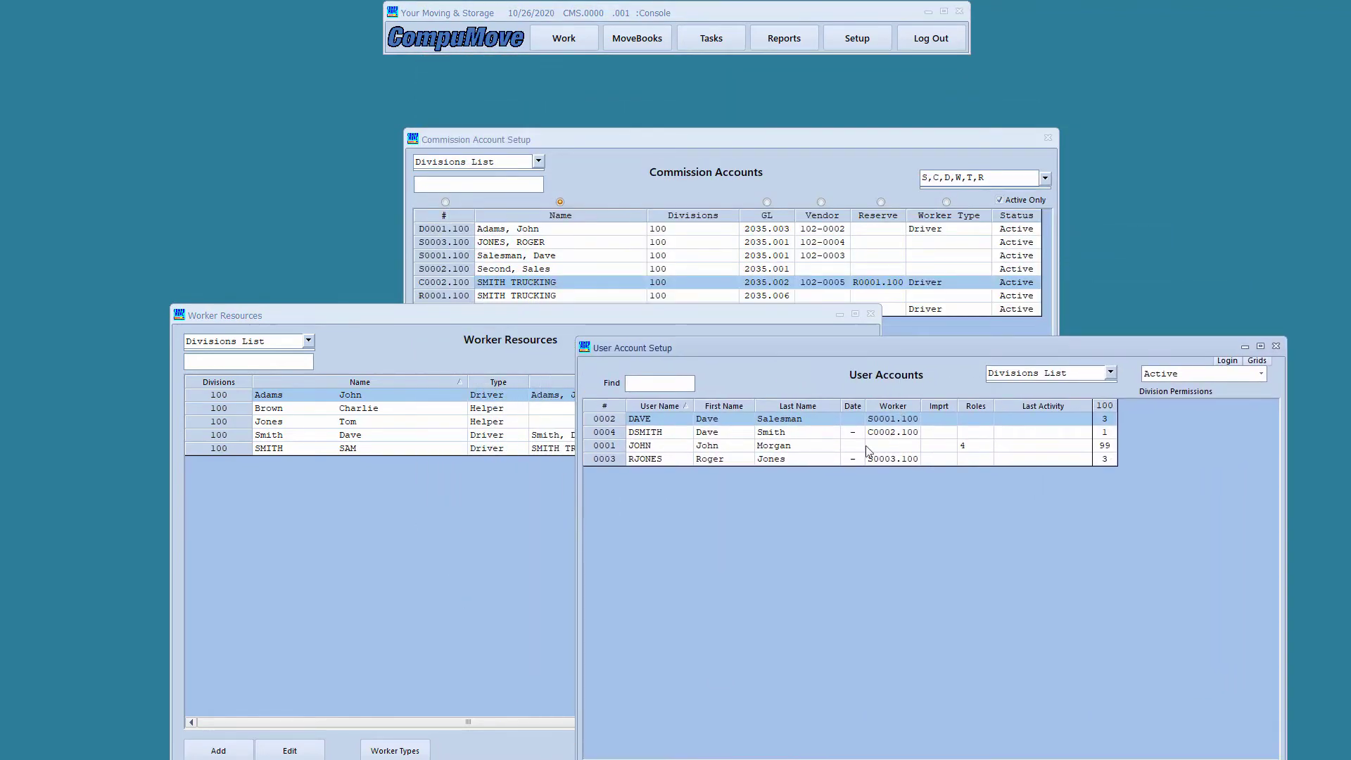
{"action": "left_click", "coordinate": [821, 434]}
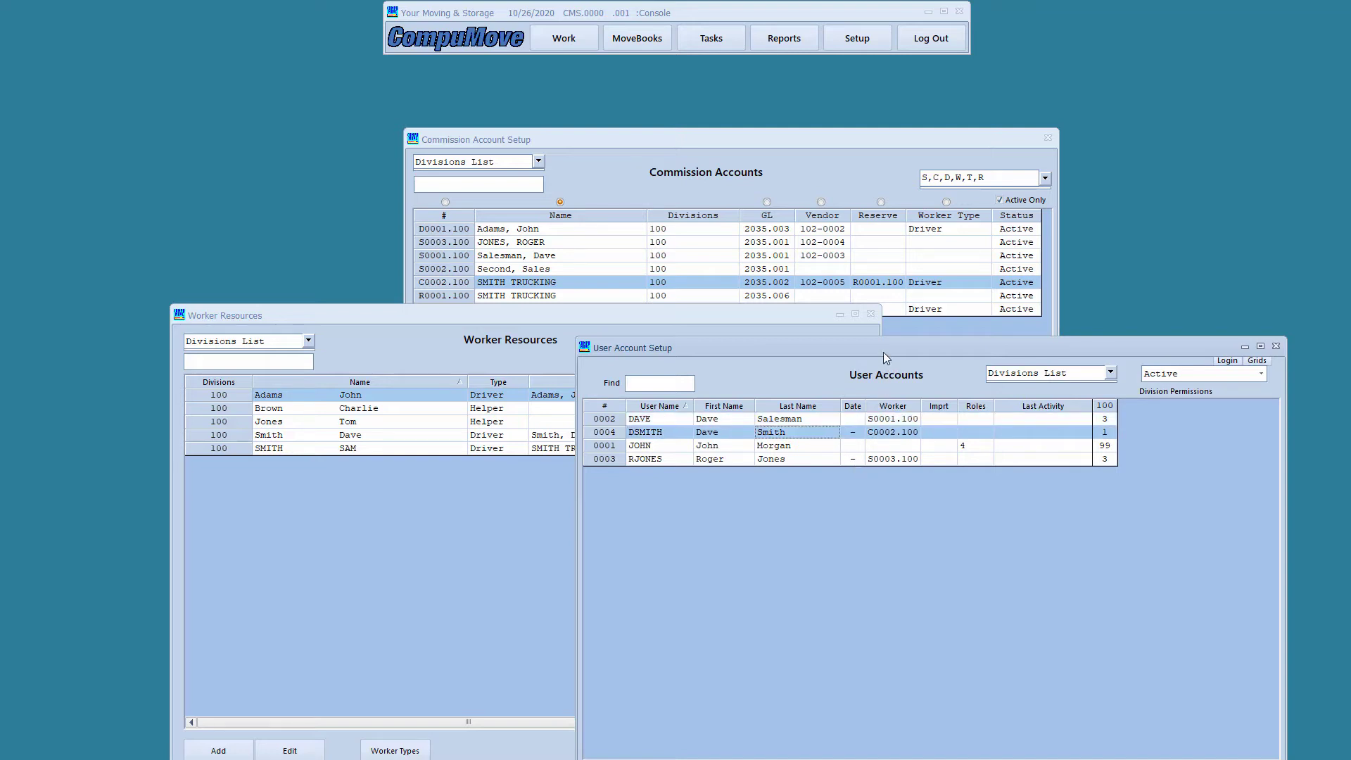
{"action": "left_click", "coordinate": [854, 39]}
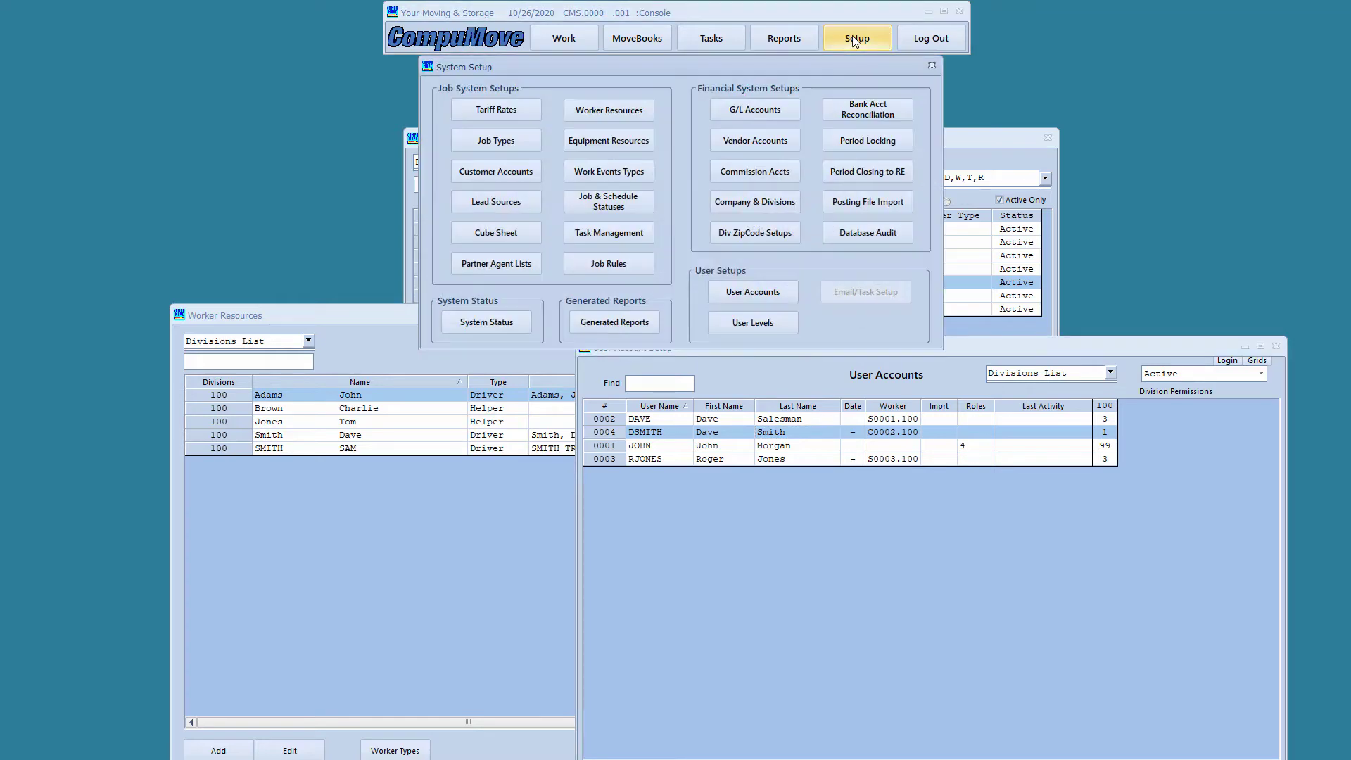
List the 2034.102 ACCTS PAYABLE-COMMISSIONS vendors, select SMITH TRUCKING (102-0005), then bring Commission Account Setup forward
{"action": "left_click", "coordinate": [784, 140]}
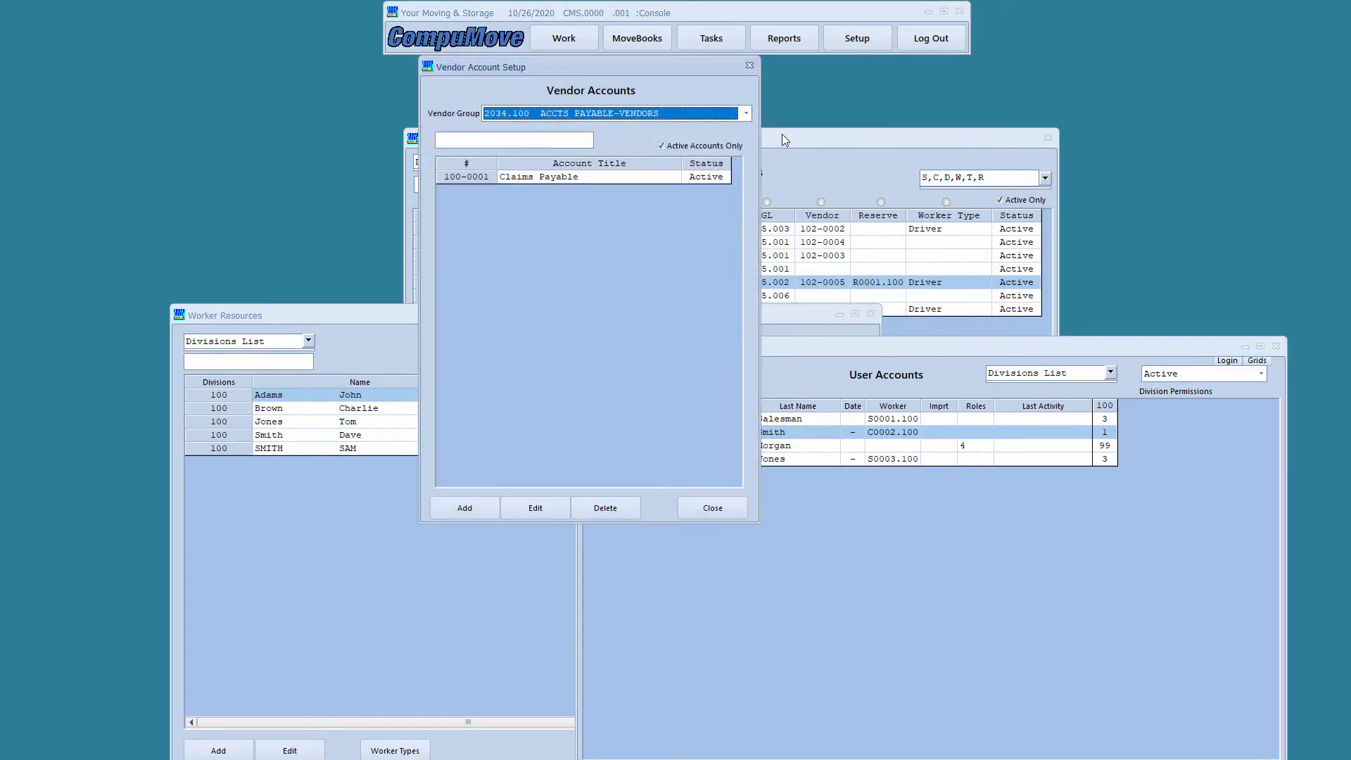
{"action": "left_click", "coordinate": [747, 114]}
{"action": "left_click", "coordinate": [700, 144]}
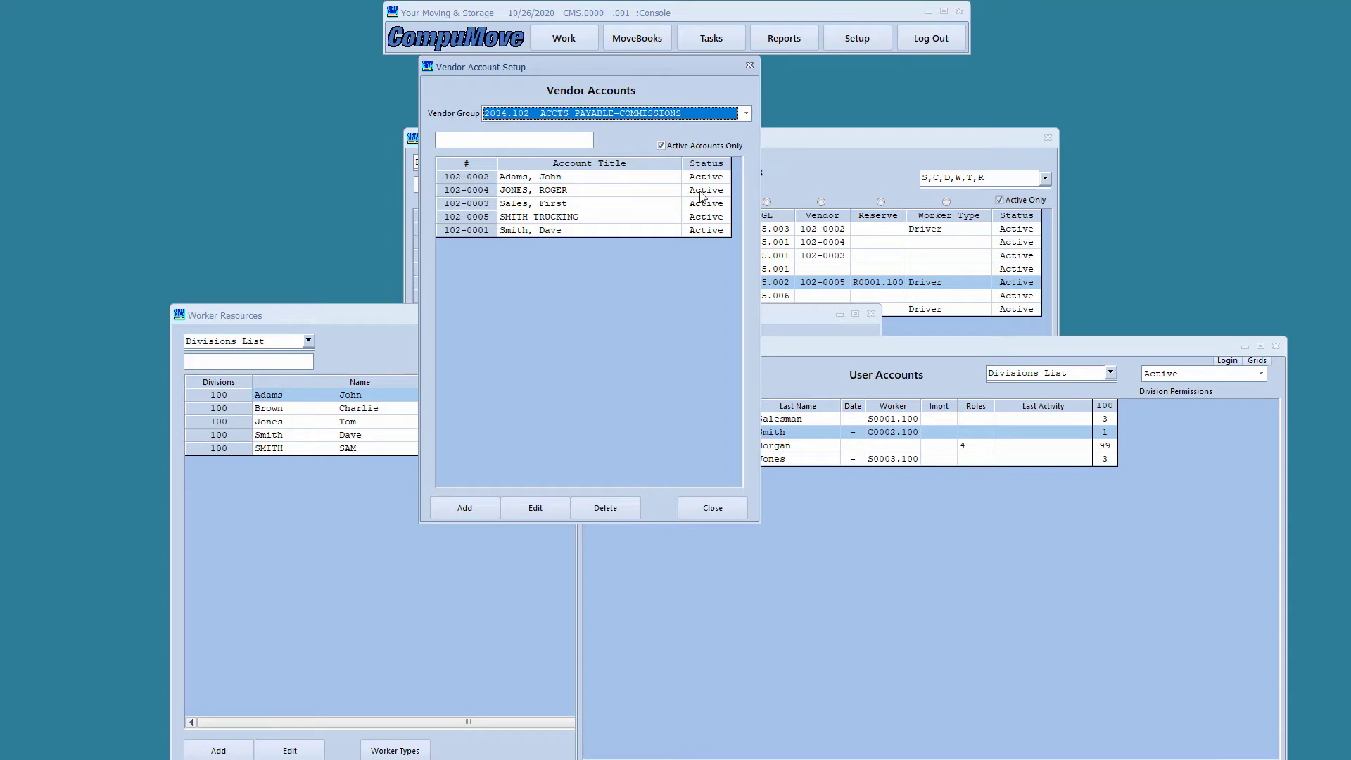
{"action": "left_click", "coordinate": [567, 219]}
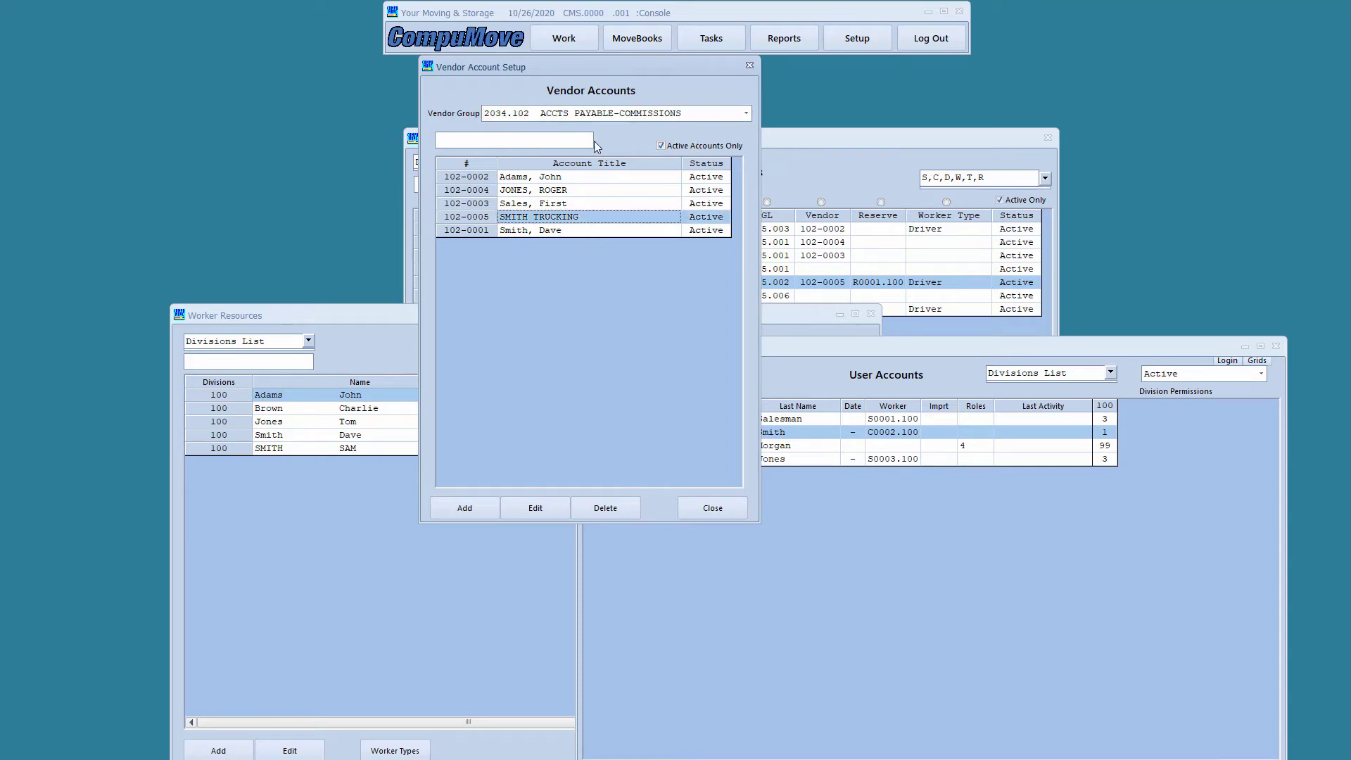
{"action": "left_click_drag", "start_coordinate": [597, 70], "coordinate": [487, 447]}
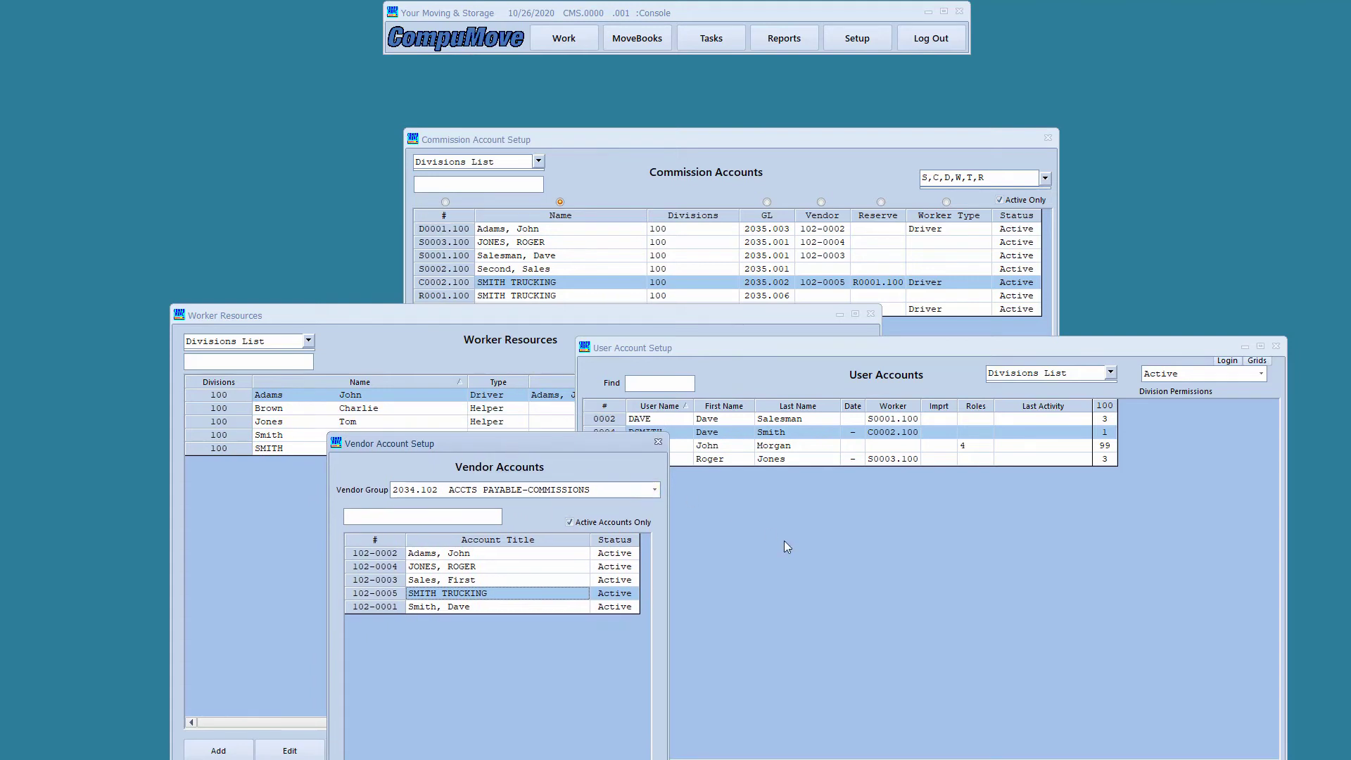
{"action": "left_click", "coordinate": [737, 138]}
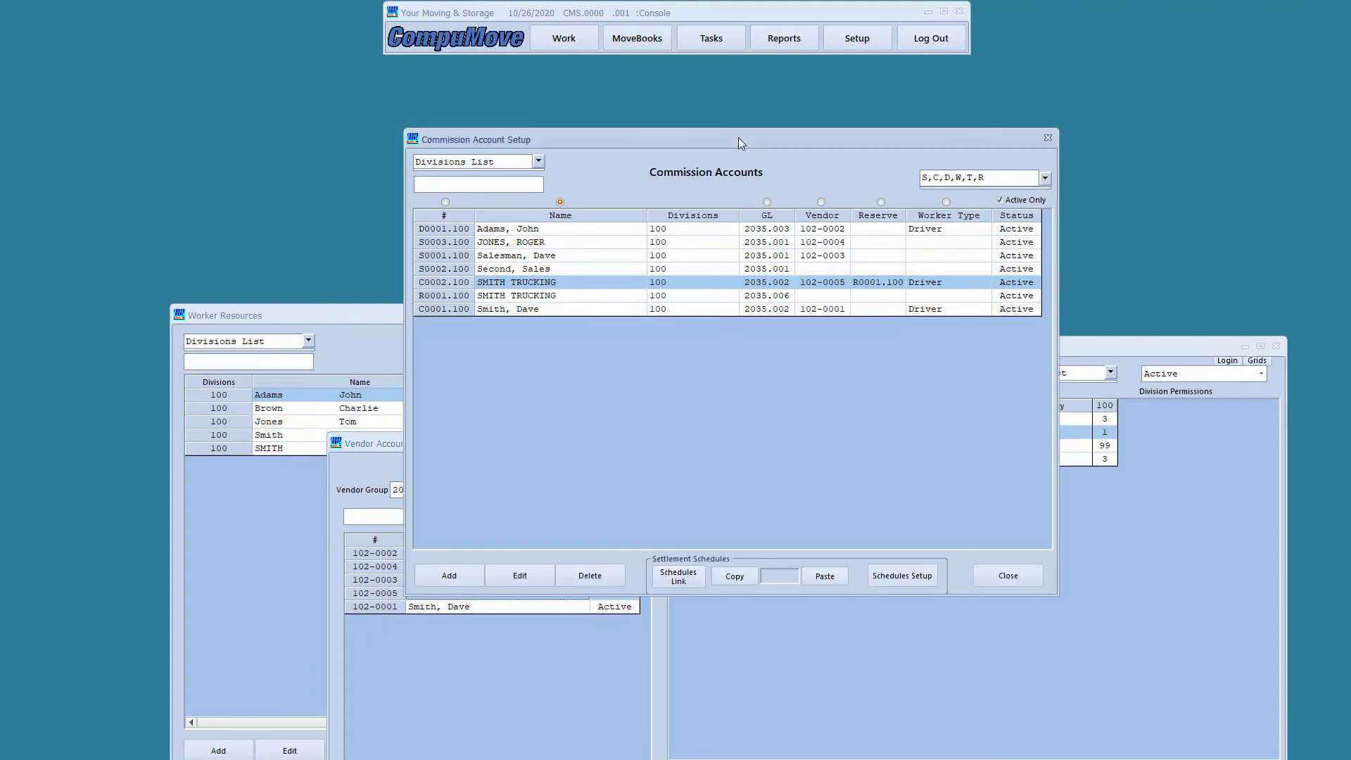